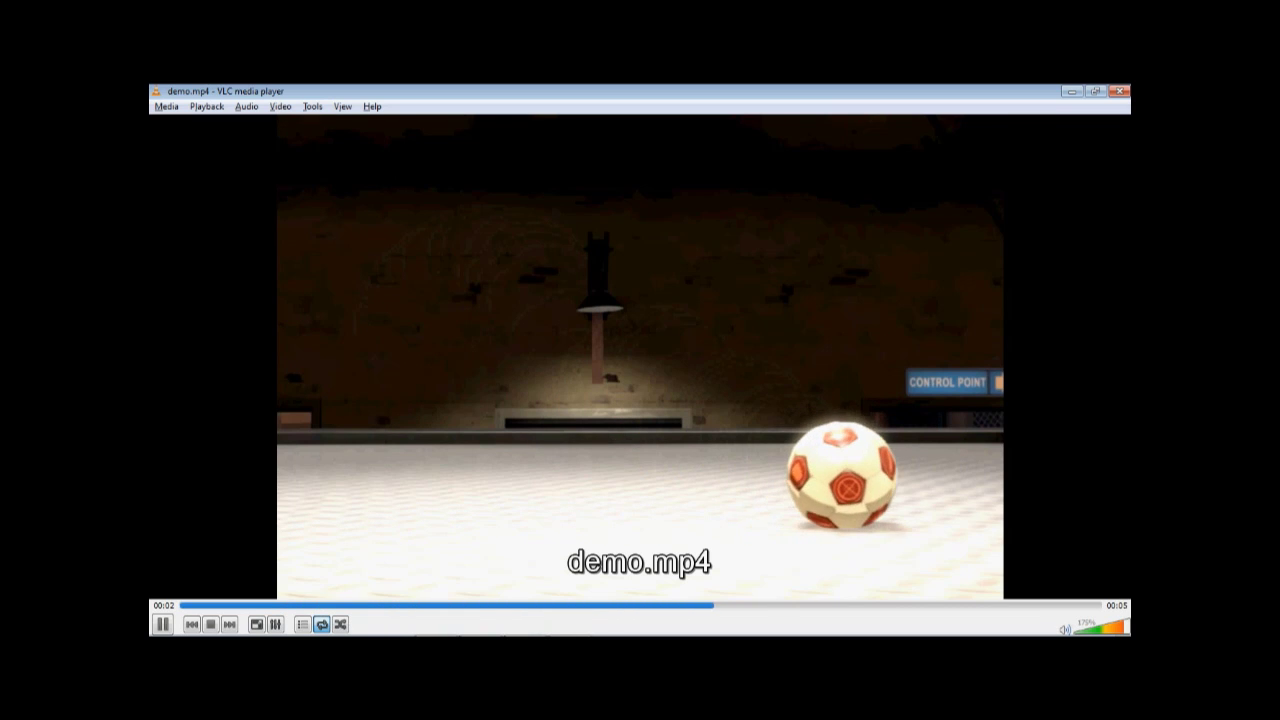
# - Pause the demo.mp4 playback, switch to Source Filmmaker and display all rootTransform curves in the Graph Editor
pyautogui.press('space')
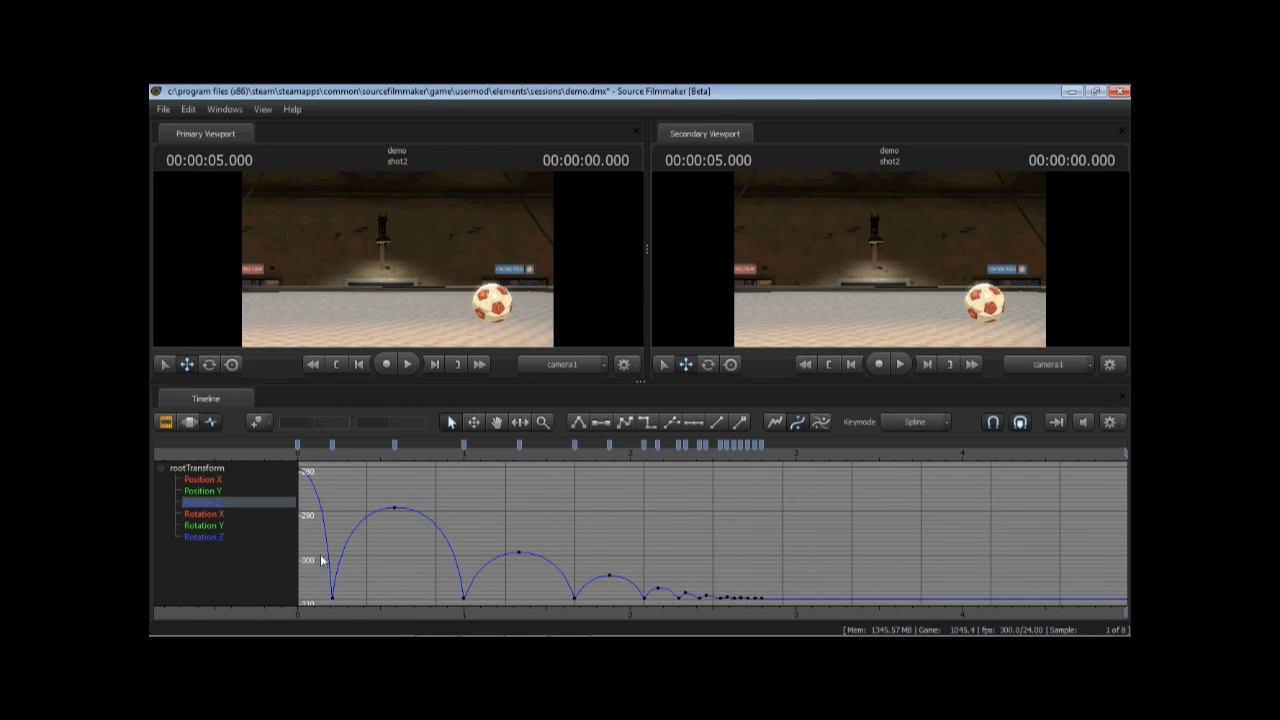
pyautogui.moveTo(405, 612); pyautogui.dragTo(438, 618)
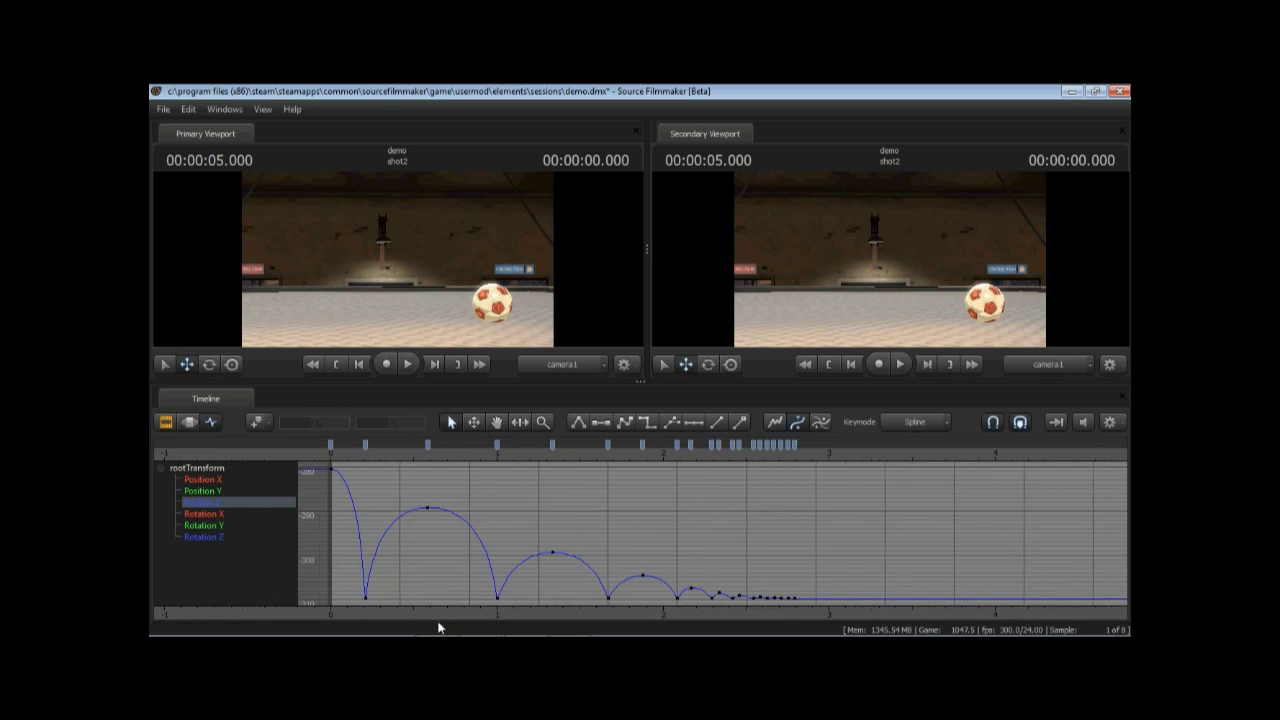
pyautogui.press('f')
pyautogui.click(212, 423)
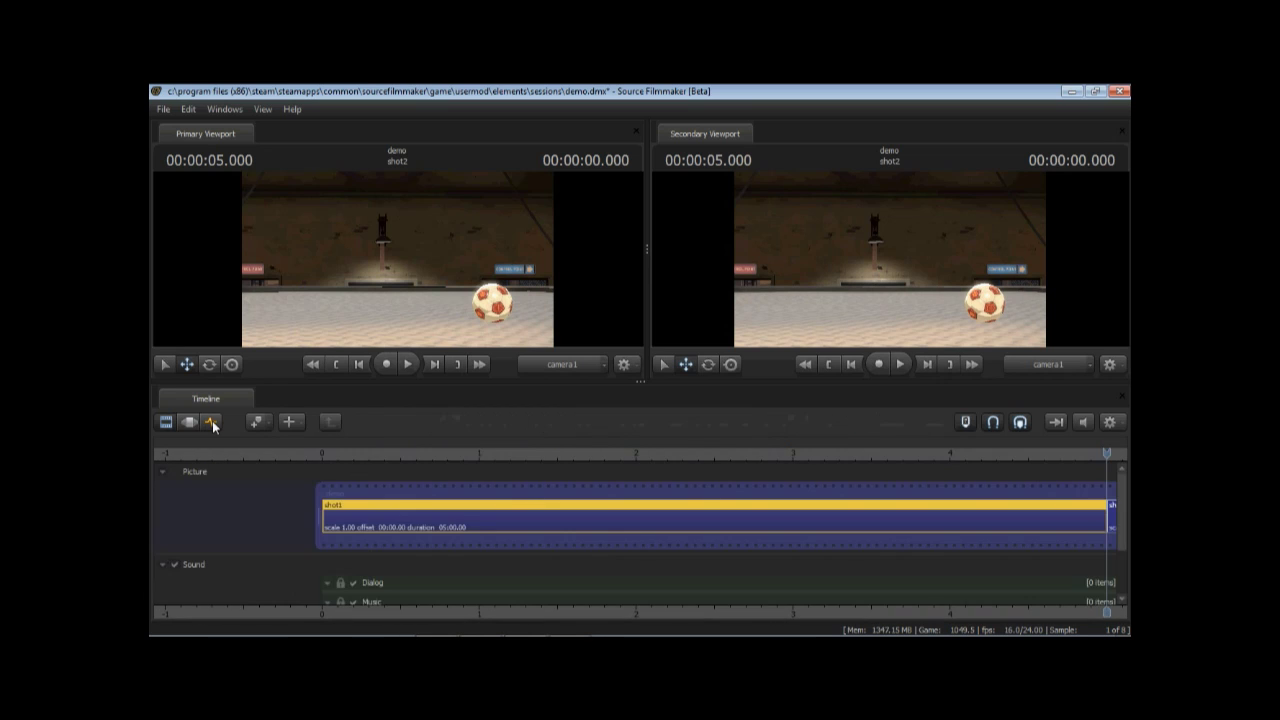
pyautogui.click(212, 423)
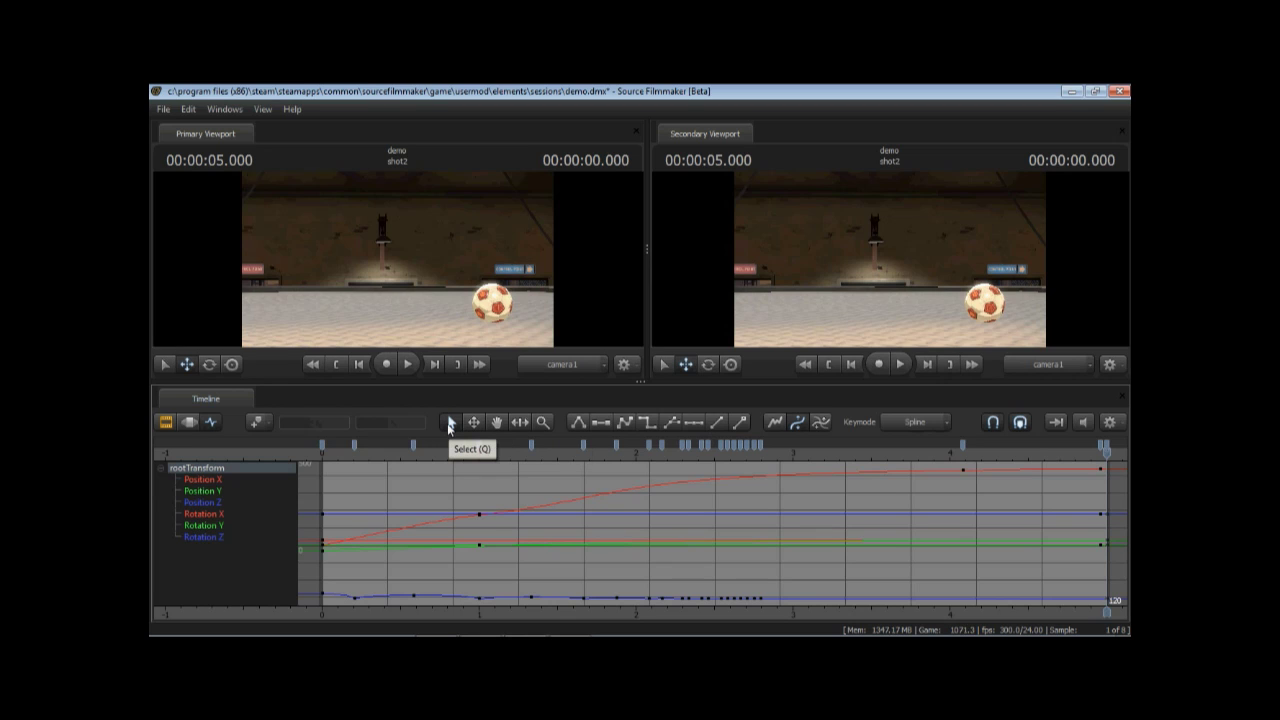
# - Cycle the primary viewport through its select, move and rotate manipulator modes
pyautogui.click(209, 288)
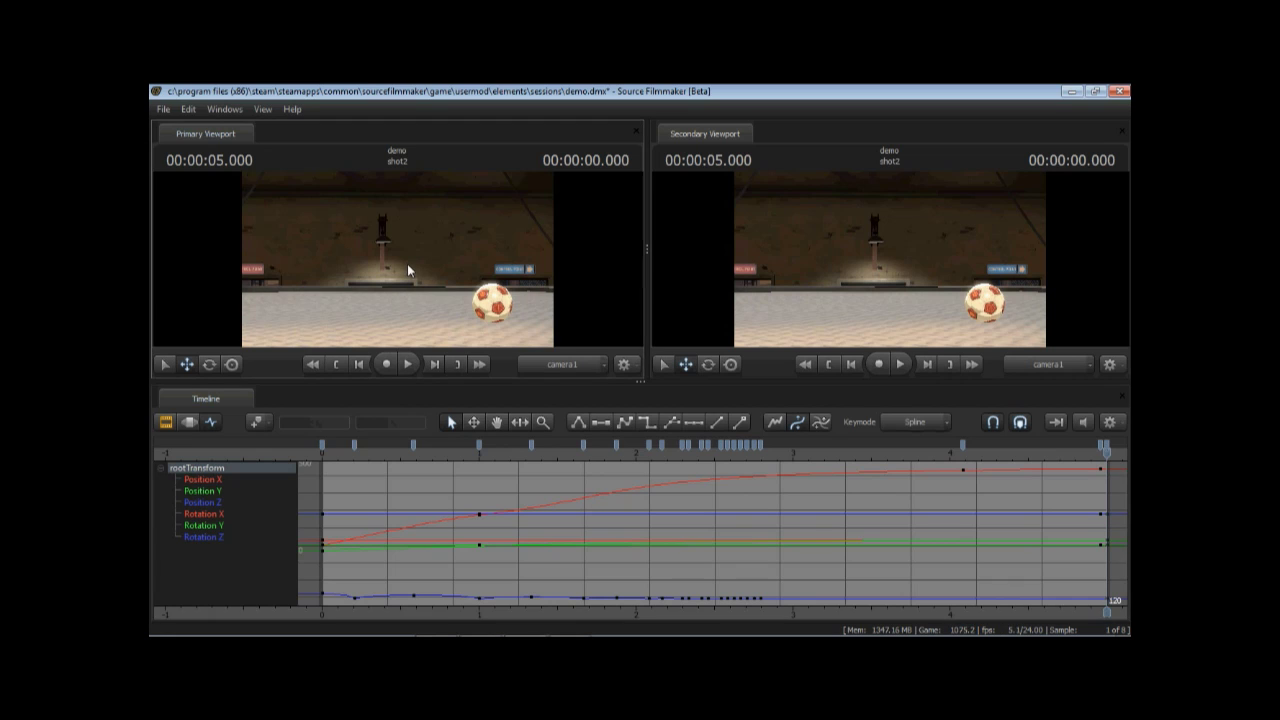
pyautogui.press('q')
pyautogui.press('w')
pyautogui.press('r')
pyautogui.press('e')
pyautogui.press('q')
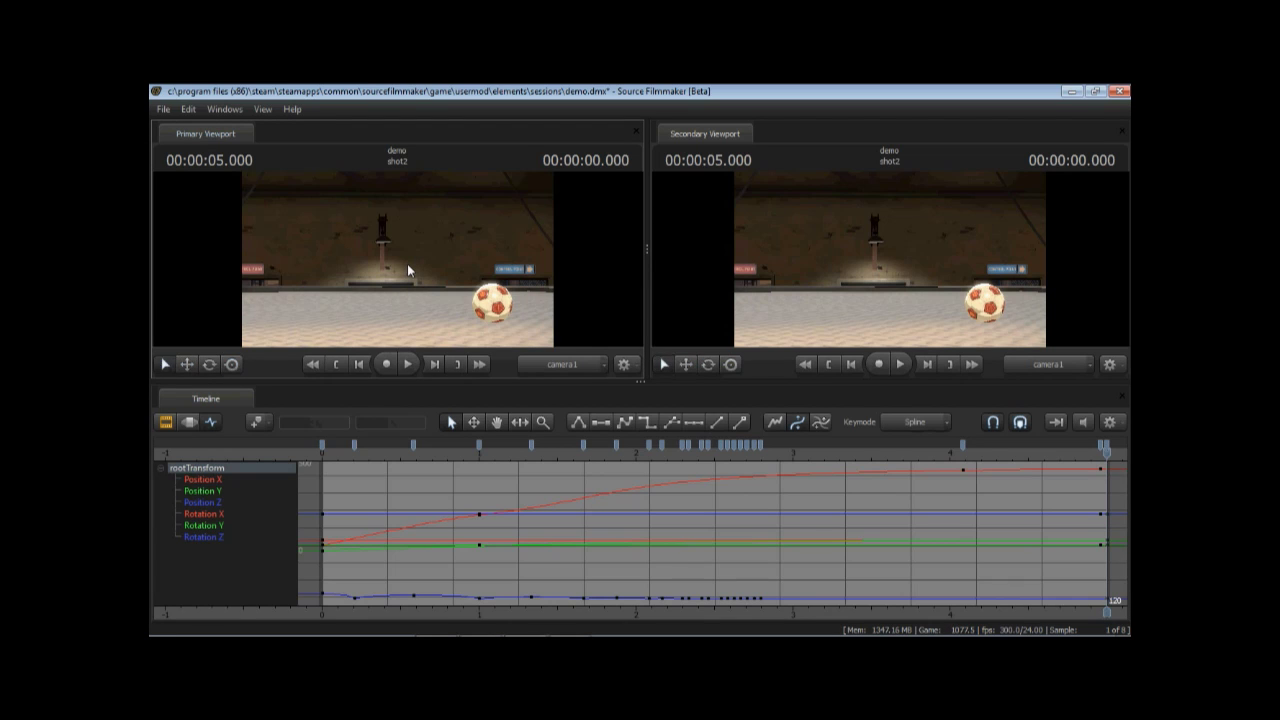
pyautogui.press('w')
pyautogui.press('r')
# - Check the soccer ball's rootTransform control in the Animation Set Editor and activate the move manipulator in the primary viewport
pyautogui.click(236, 116)
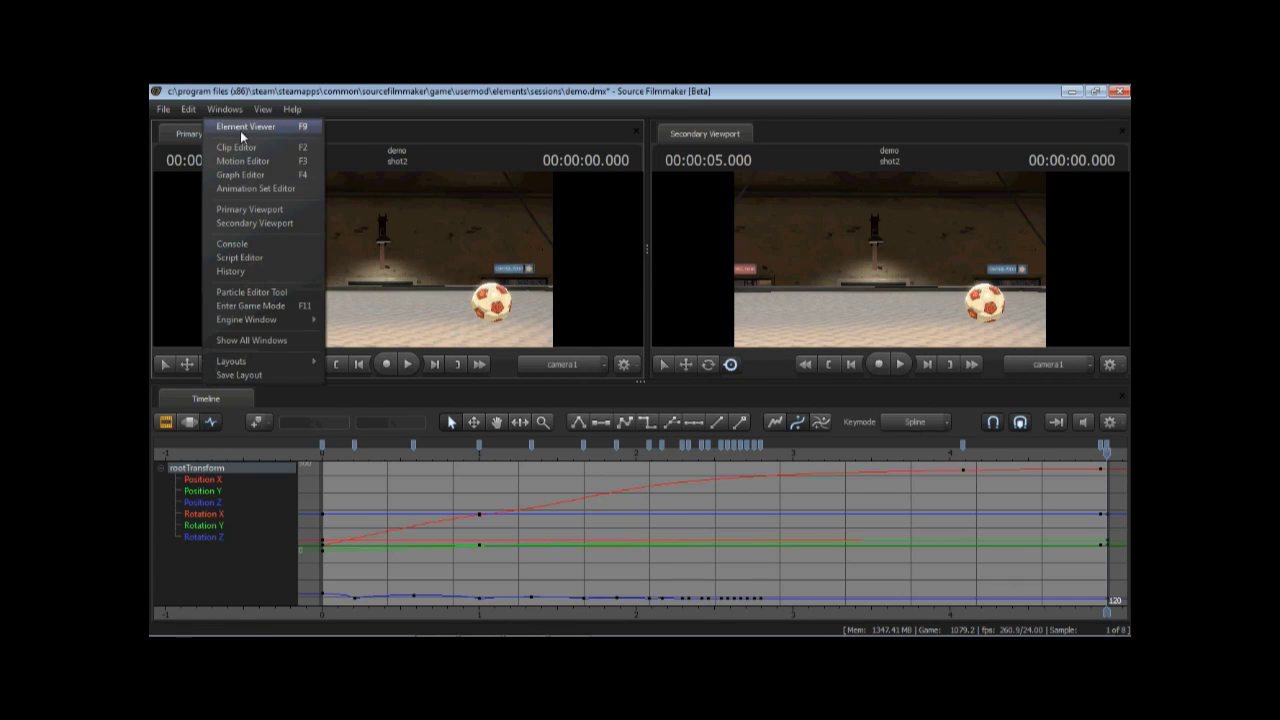
pyautogui.click(255, 190)
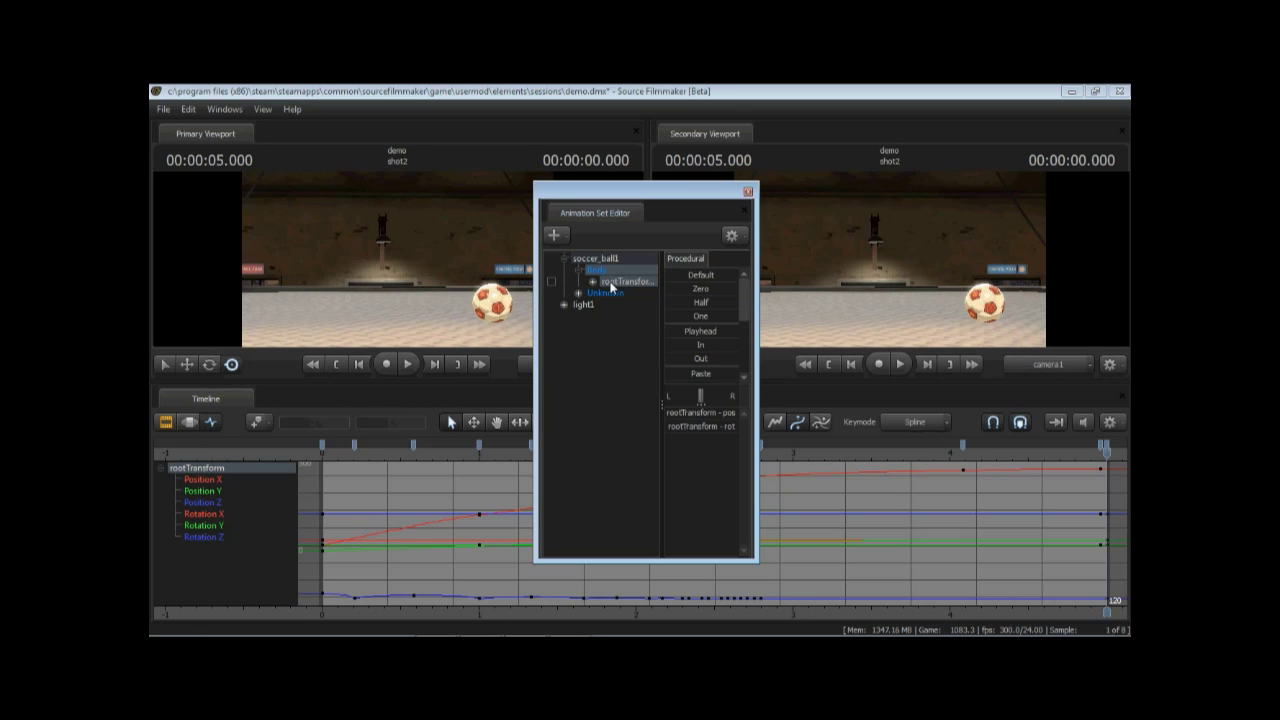
pyautogui.click(189, 366)
pyautogui.click(189, 365)
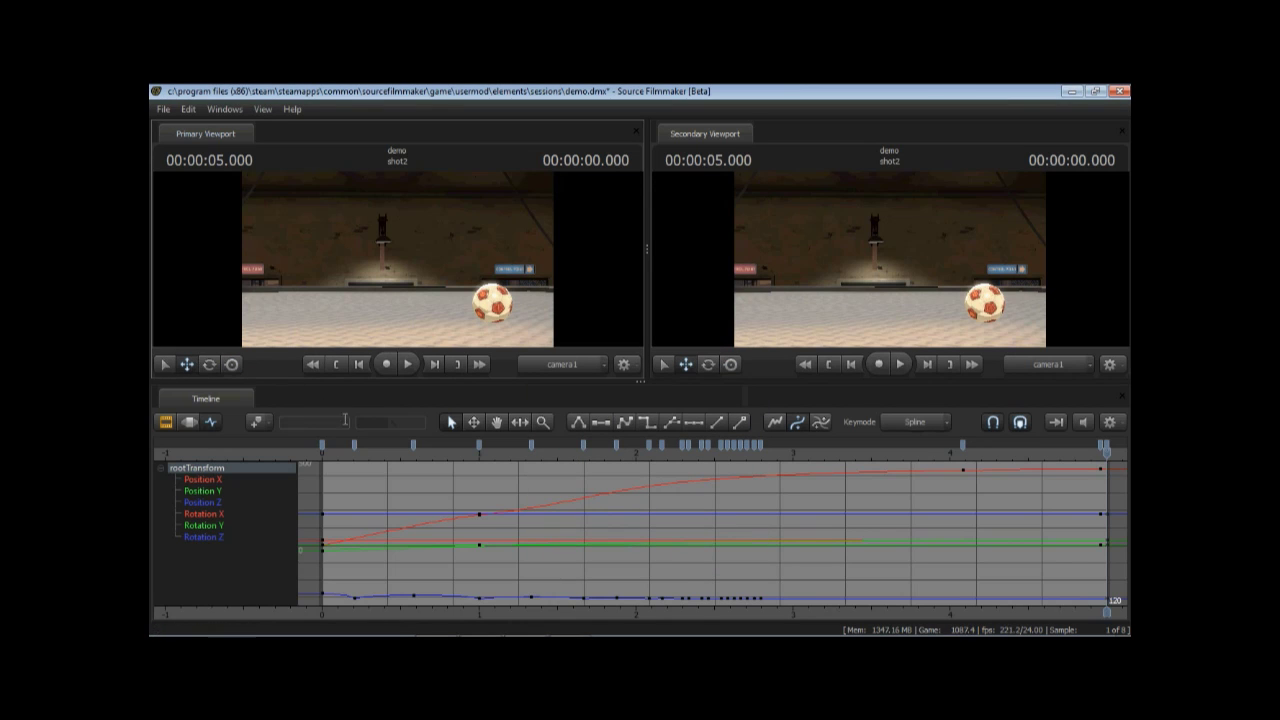
# - Switch the primary viewport to the select manipulator and place the playhead at frame 2
pyautogui.click(386, 453)
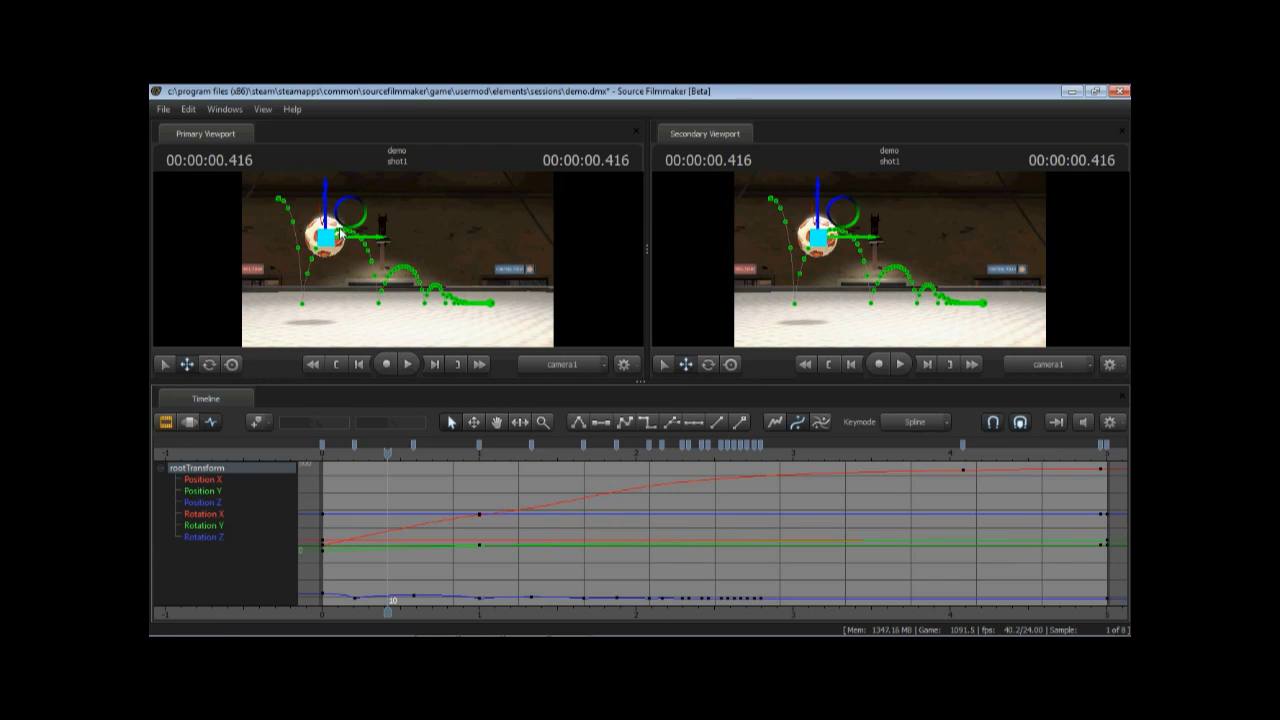
pyautogui.click(165, 365)
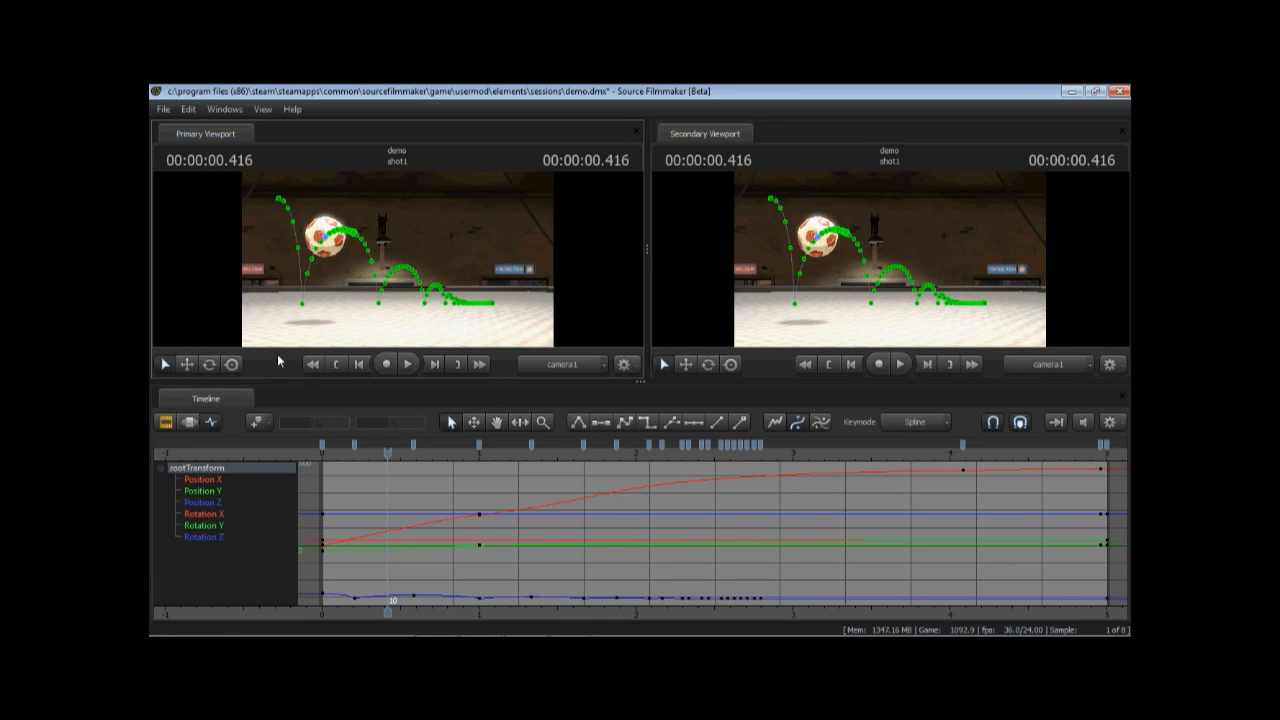
pyautogui.click(337, 463)
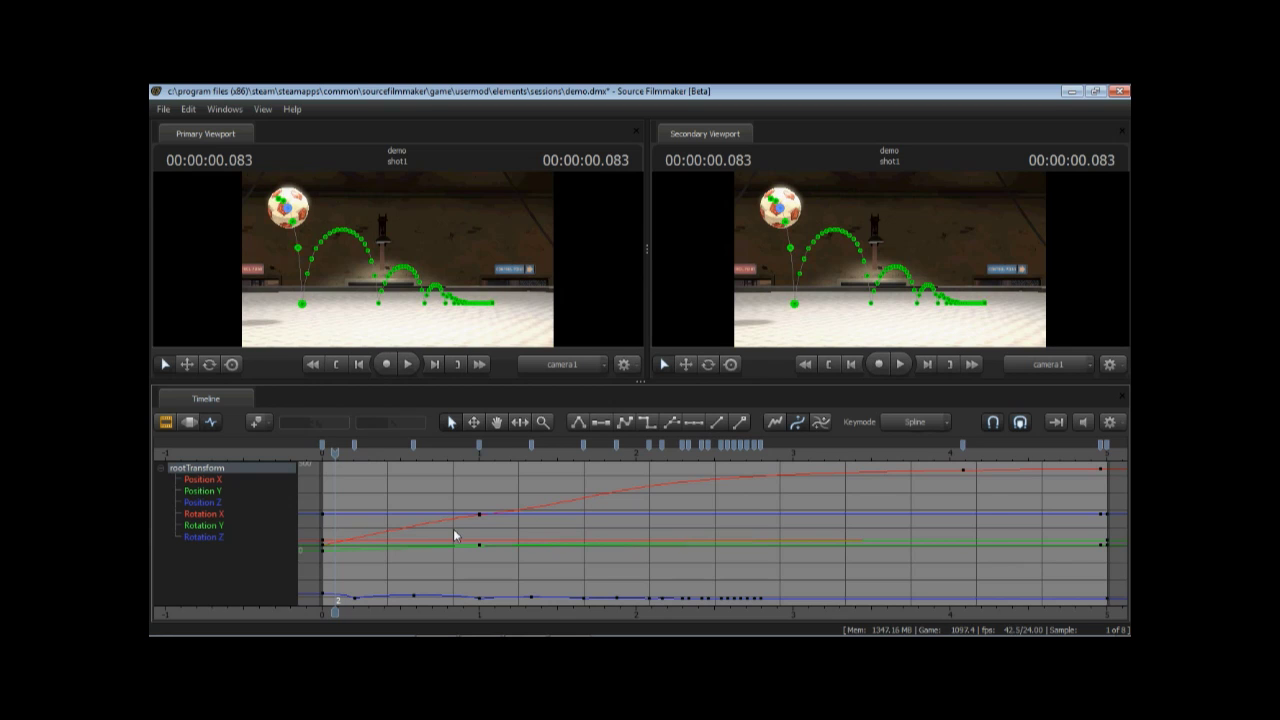
# - Isolate the Position Z curve and inspect the keys of its first two bounces up close
pyautogui.press('f')
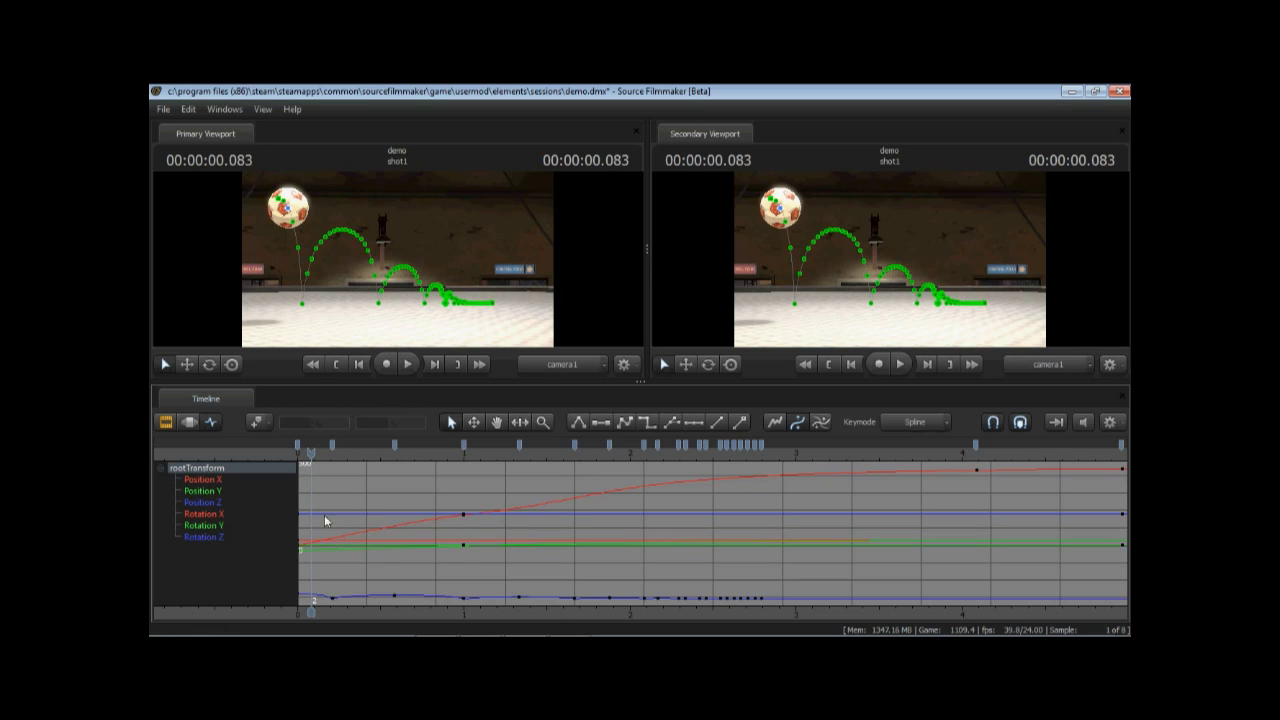
pyautogui.click(240, 502)
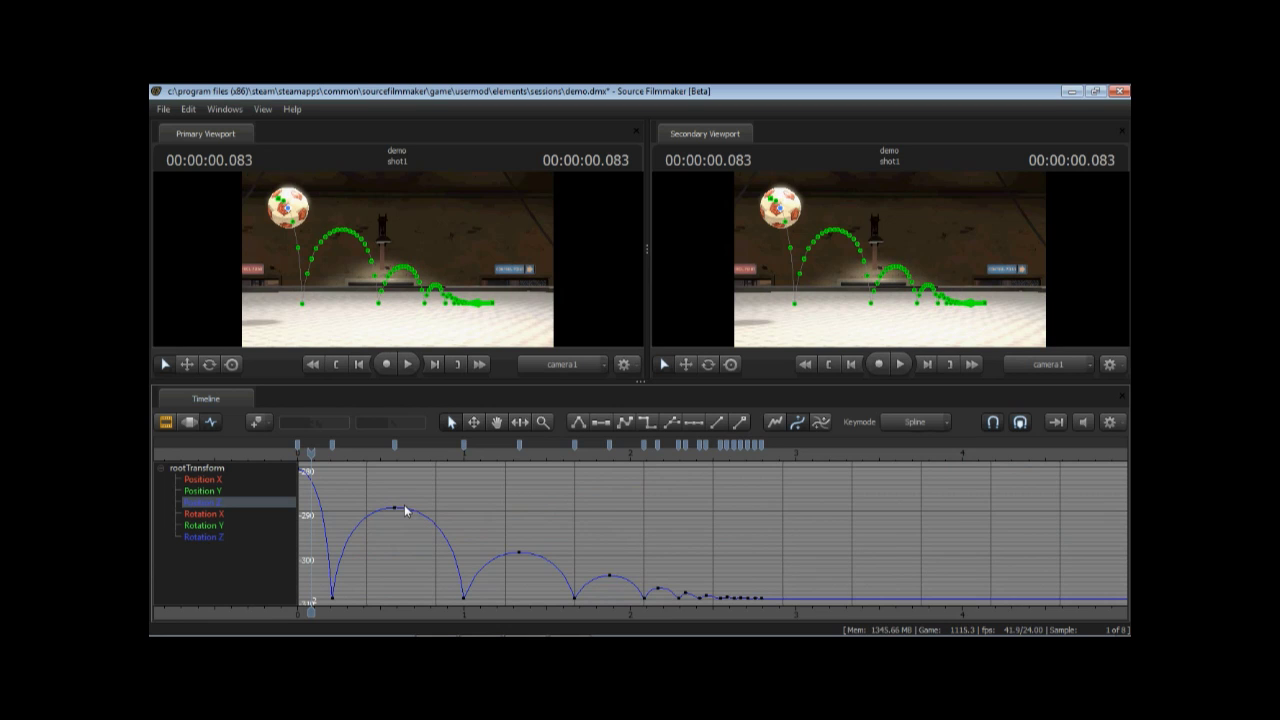
pyautogui.moveTo(378, 488); pyautogui.dragTo(530, 602)
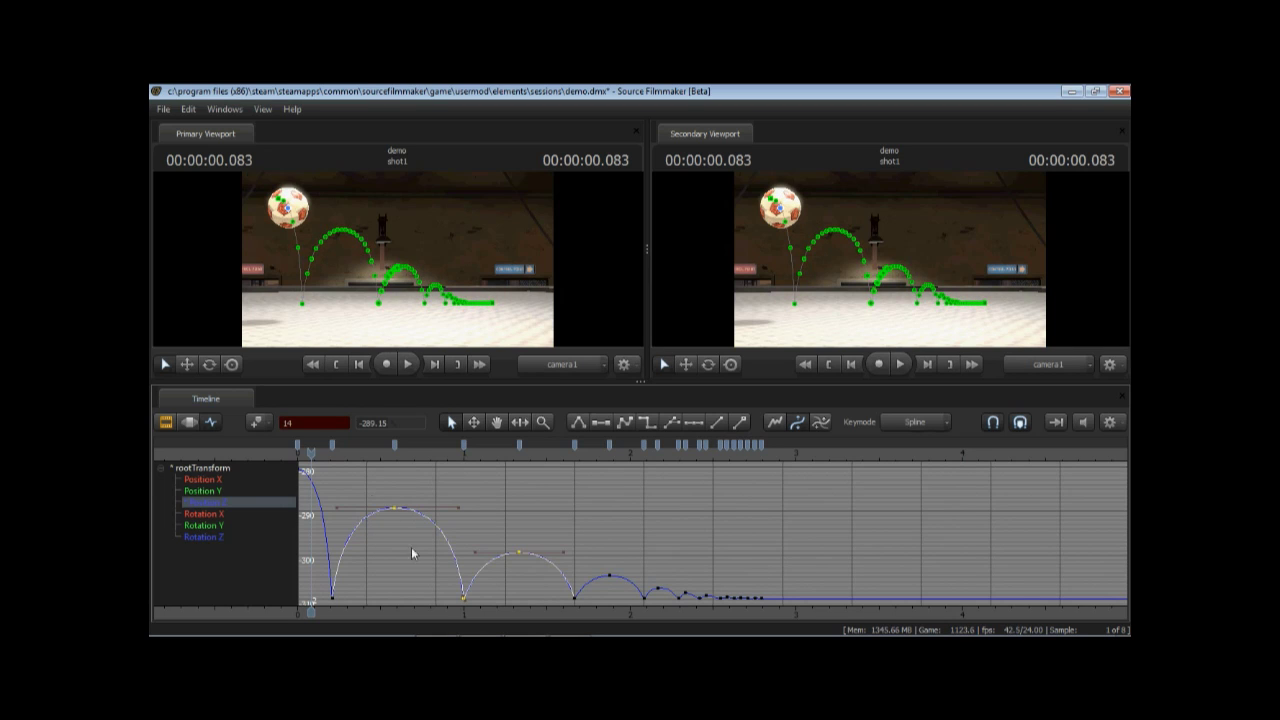
pyautogui.press('f')
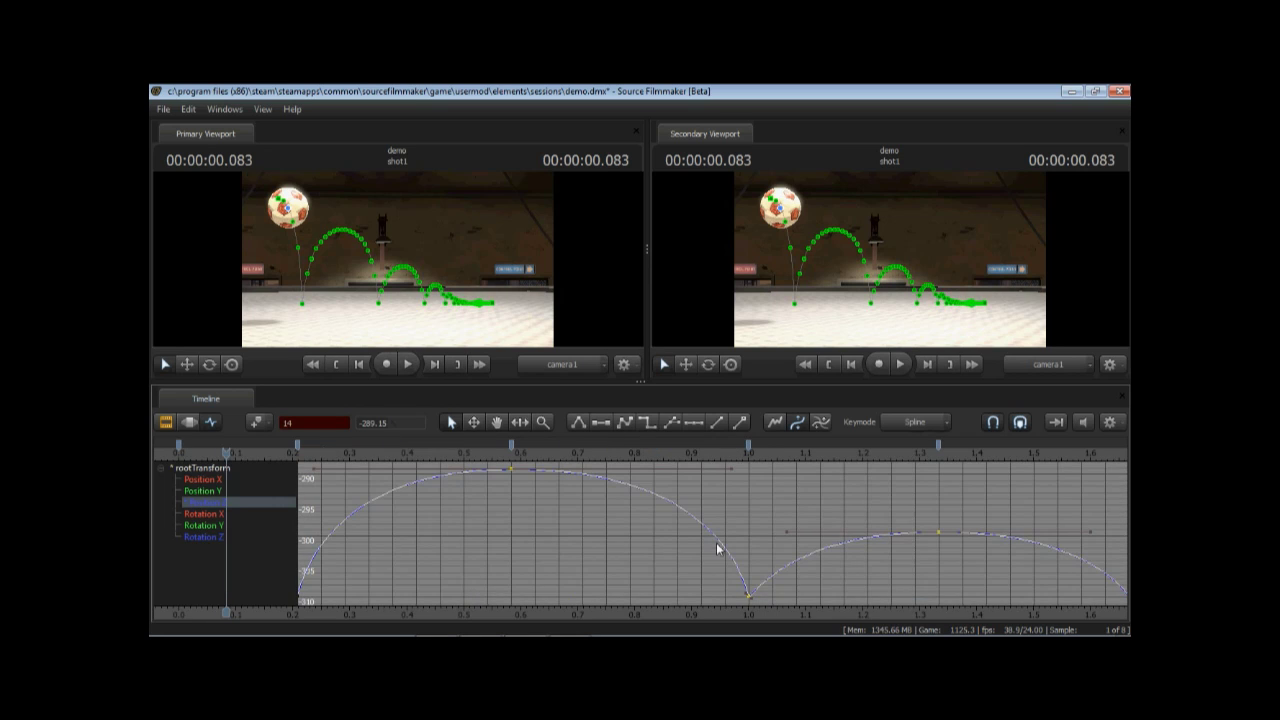
pyautogui.click(667, 558)
pyautogui.press('f')
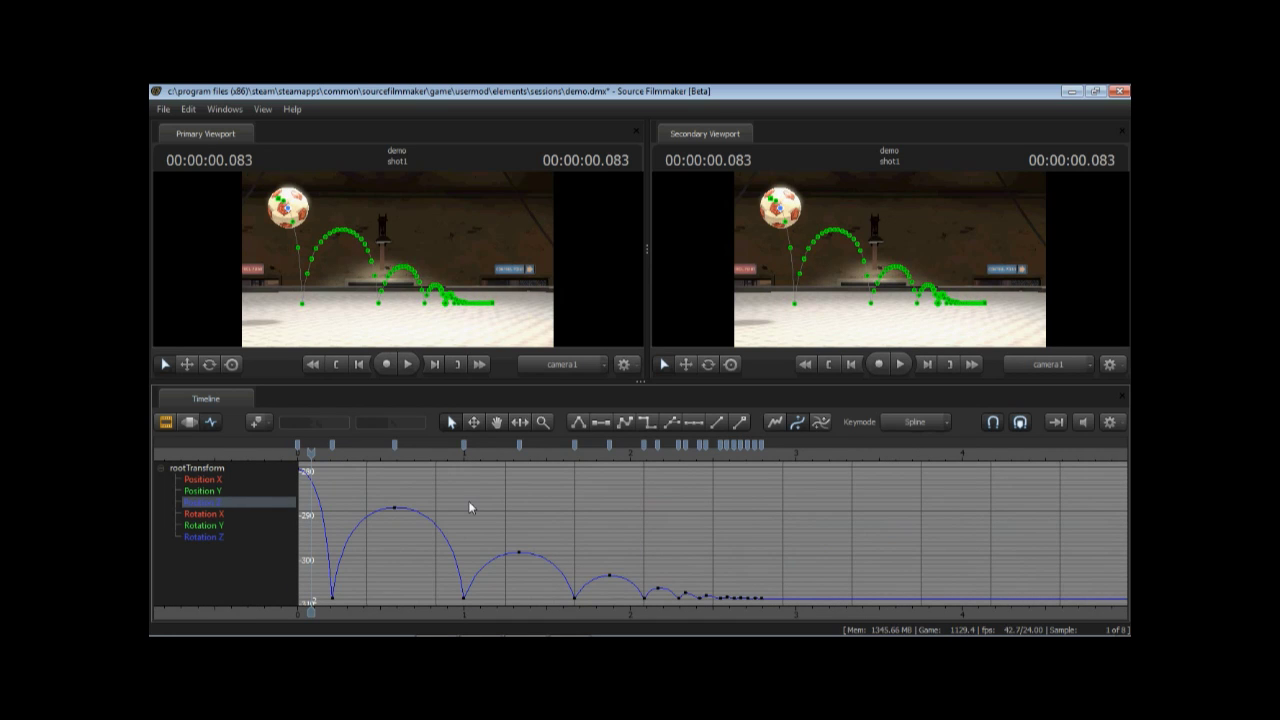
# - Place the playhead on the first bounce's peak keyframe at frame 14 and step through the Position Z keyframes back to frame 0
pyautogui.moveTo(383, 493); pyautogui.dragTo(418, 530)
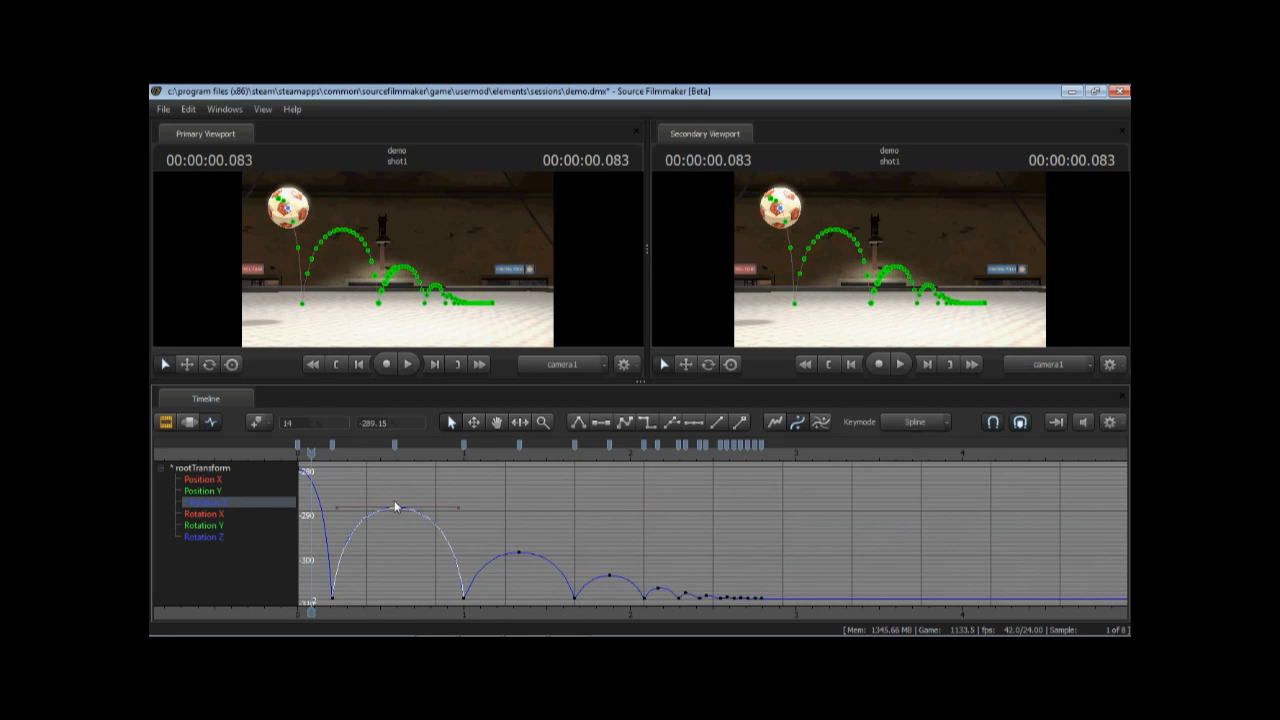
pyautogui.click(412, 495)
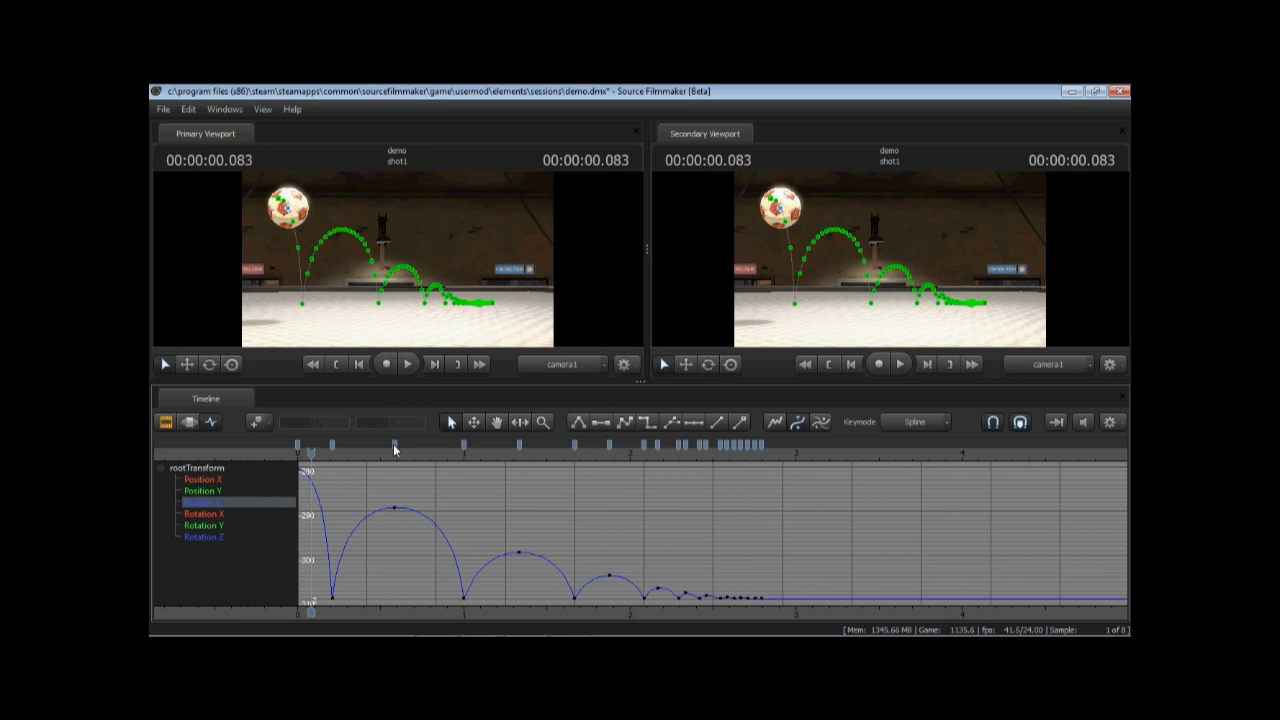
pyautogui.click(394, 456)
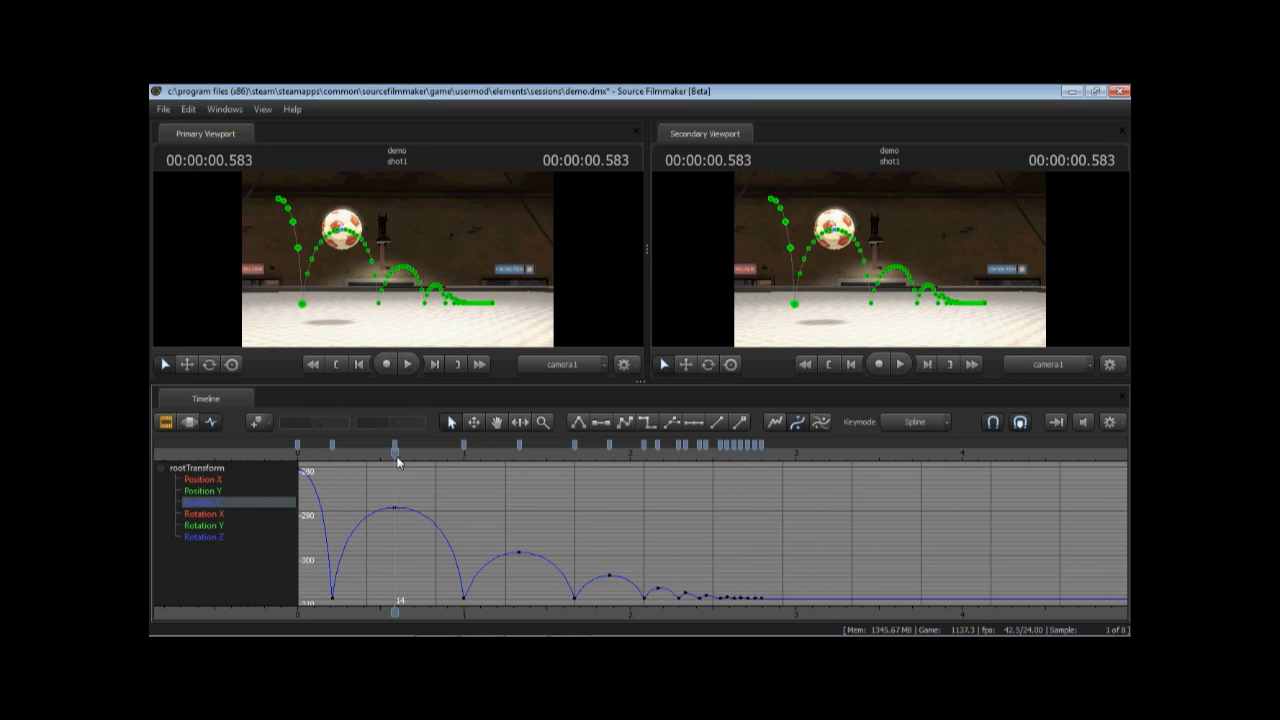
pyautogui.press('Up')
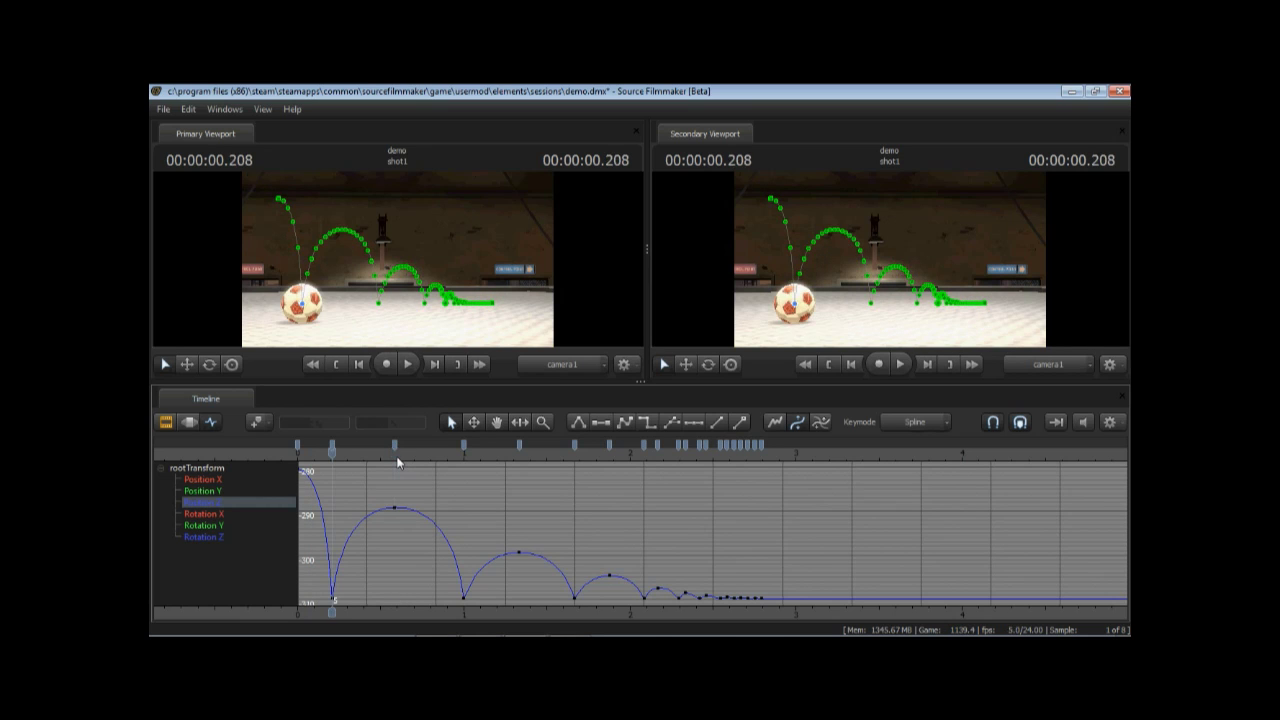
pyautogui.press('Down')
pyautogui.press('Down')
pyautogui.press('Down')
pyautogui.press('Down')
pyautogui.press('Up')
pyautogui.press('Up')
pyautogui.press('Up')
pyautogui.press('Up')
pyautogui.press('Up')
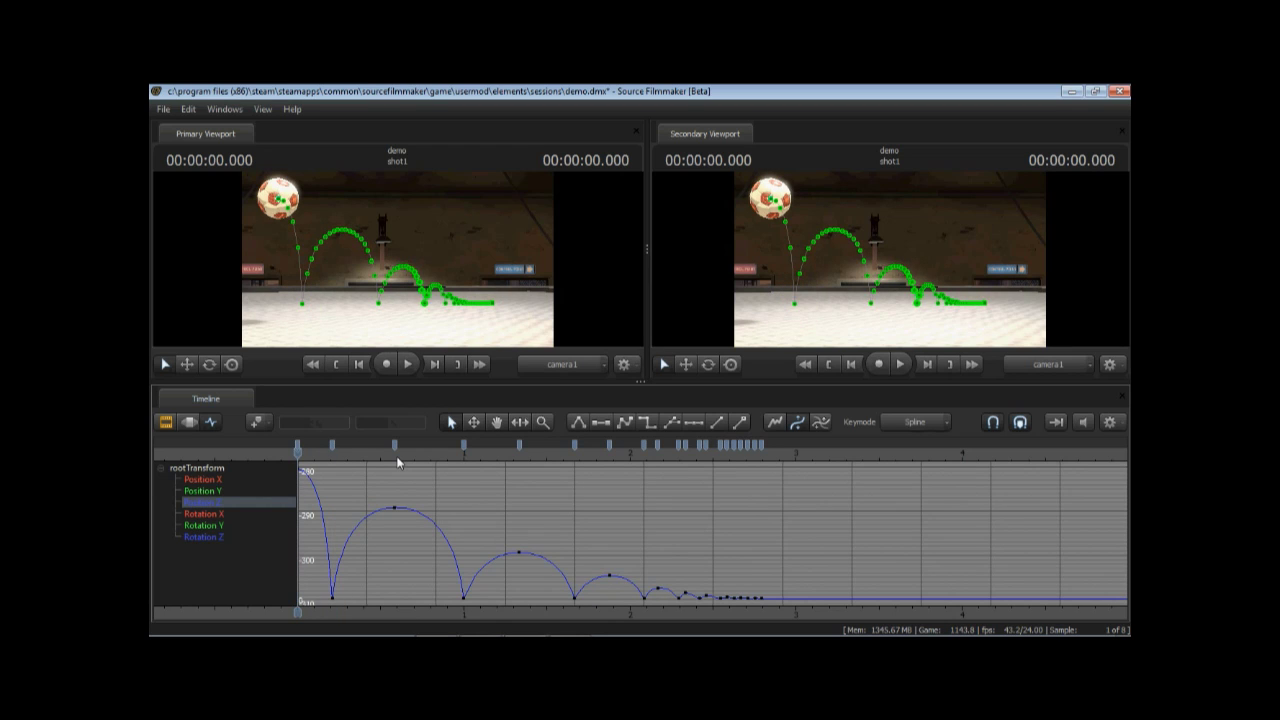
# - Select the first bounce's peak key and scrub the playhead across that arc to frame 23
pyautogui.moveTo(384, 484); pyautogui.dragTo(400, 522)
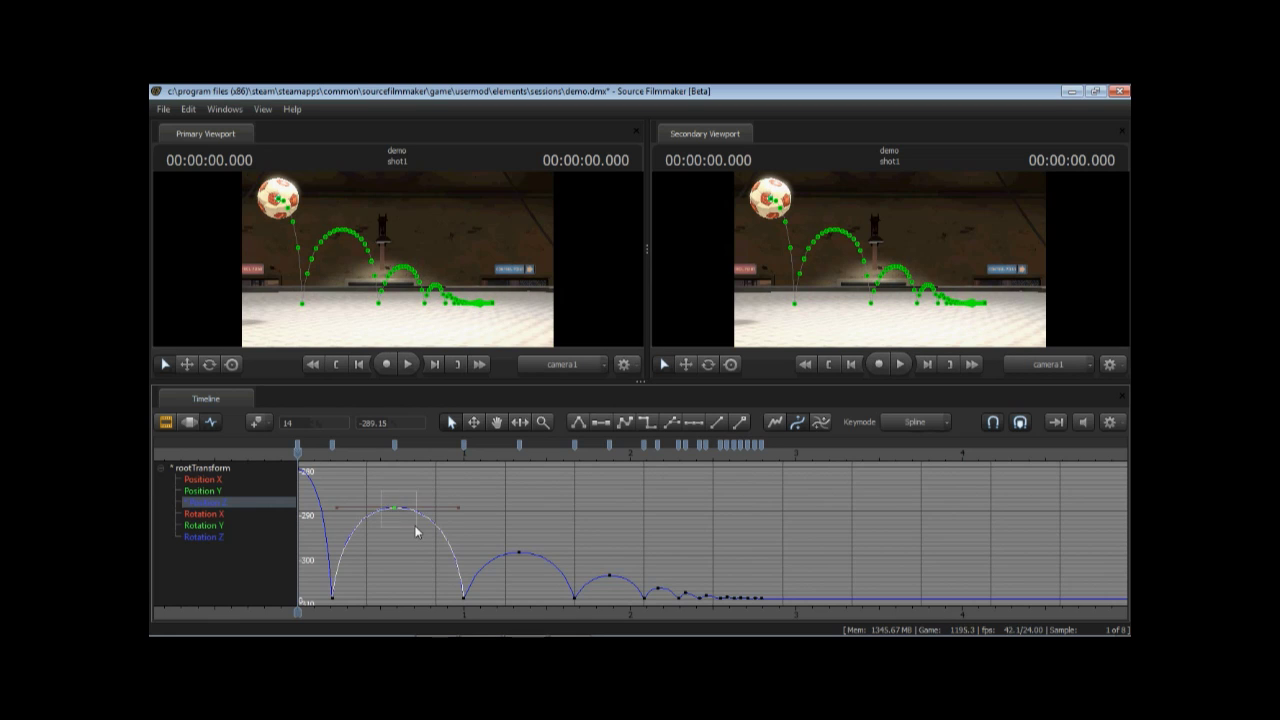
pyautogui.moveTo(298, 462); pyautogui.dragTo(339, 462)
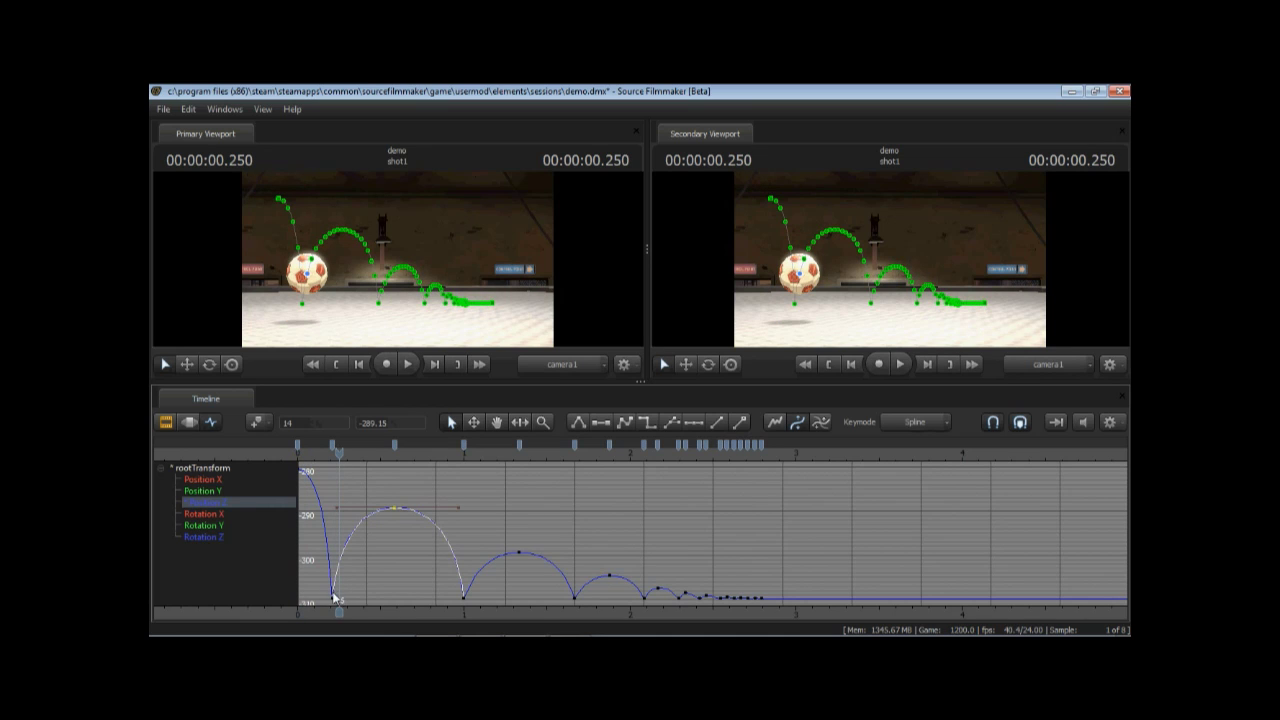
pyautogui.moveTo(337, 462); pyautogui.dragTo(453, 471)
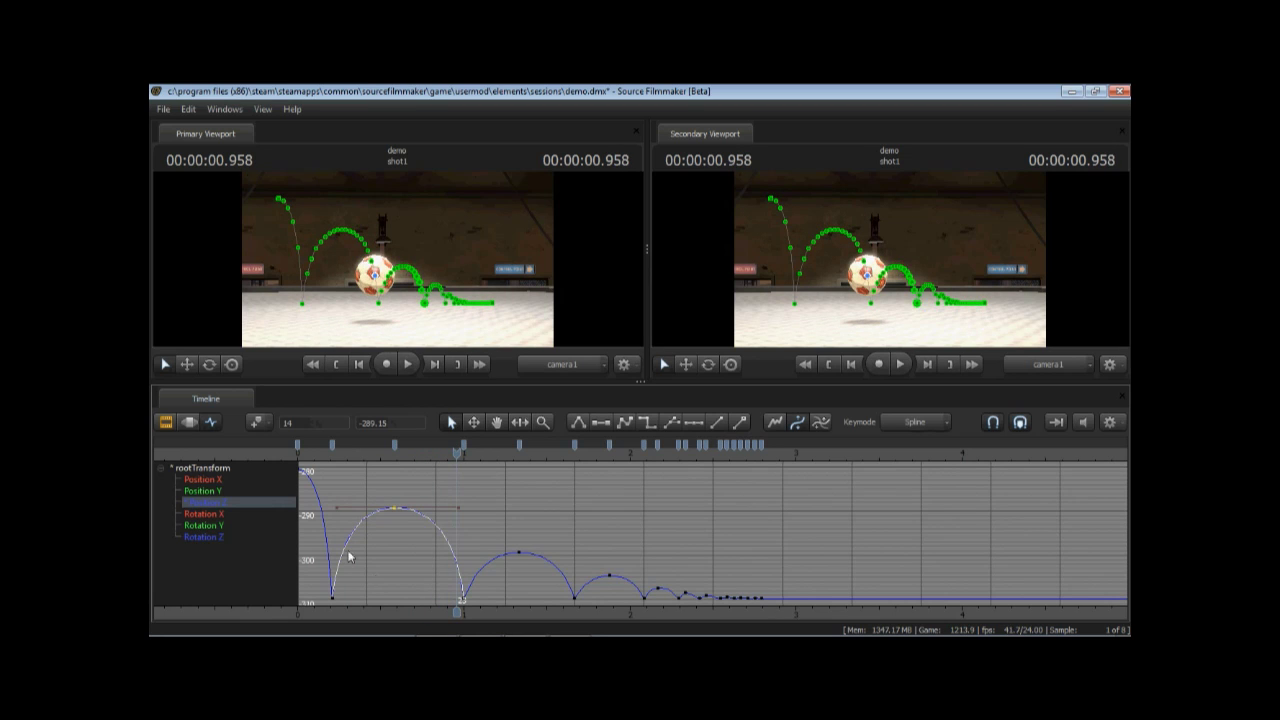
pyautogui.click(494, 572)
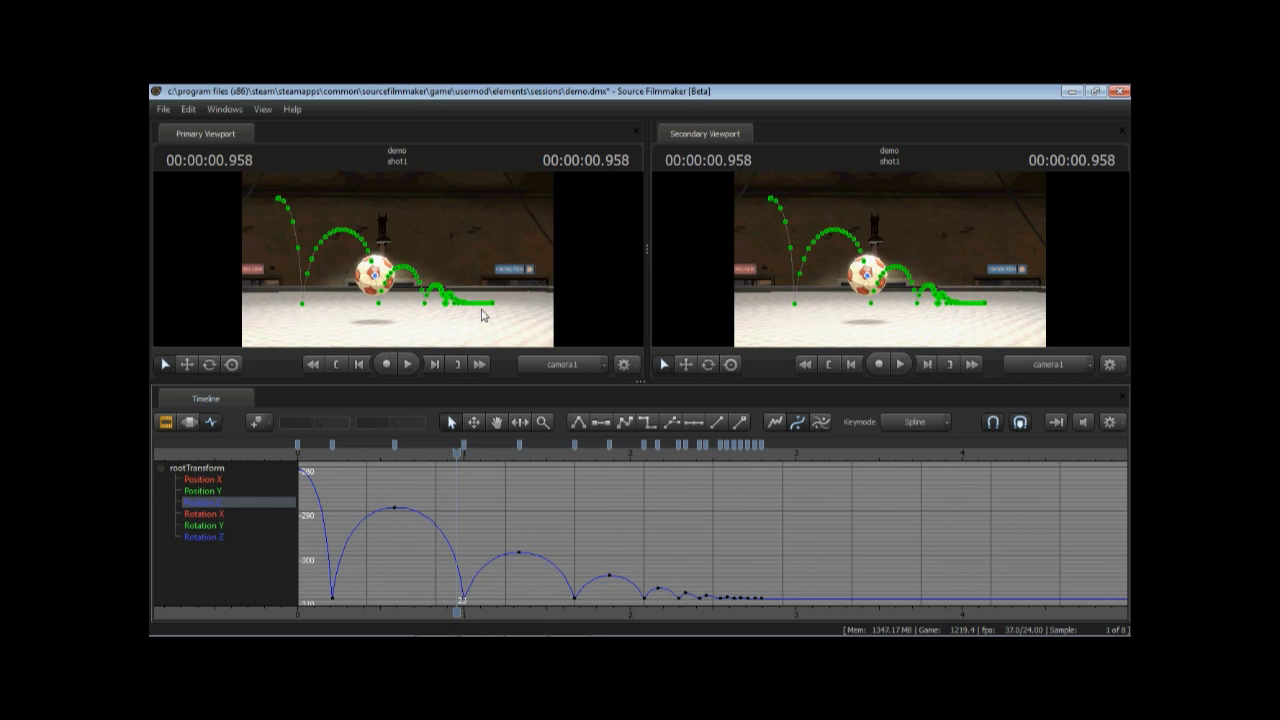
# - Delete the last keyframe of the Position Y curve at frame 120
pyautogui.click(219, 492)
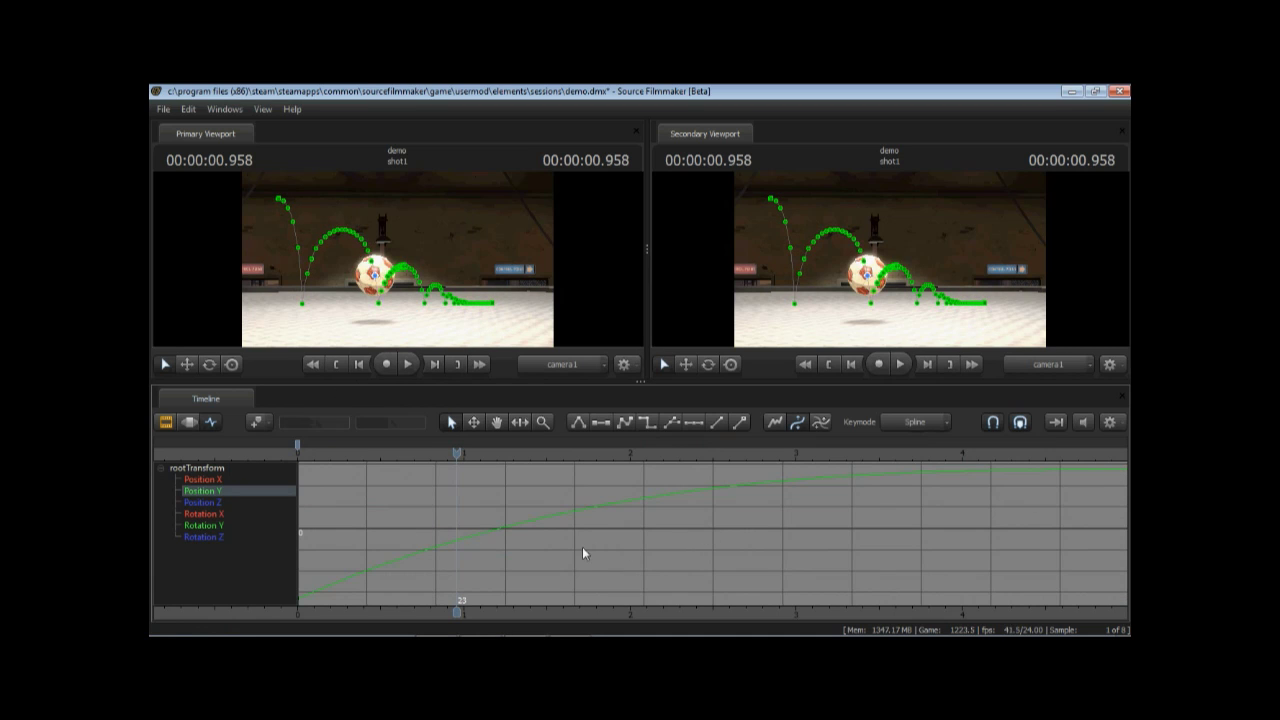
pyautogui.press('f')
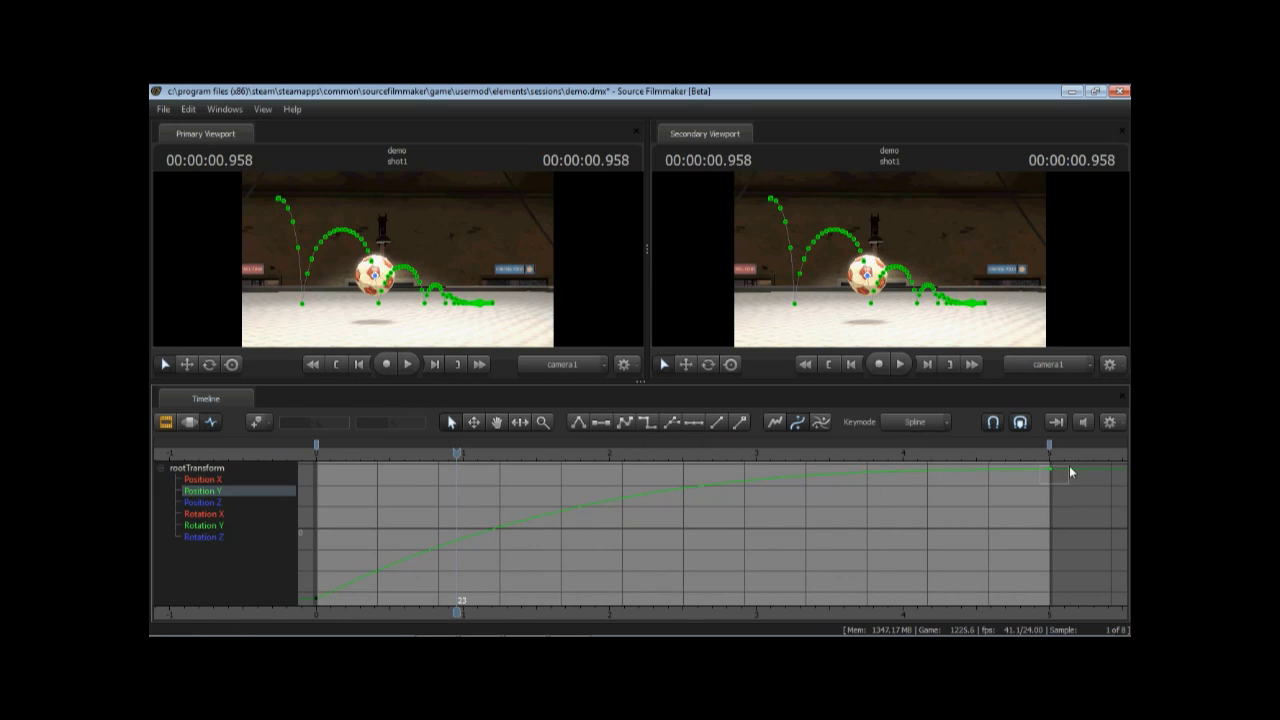
pyautogui.moveTo(1069, 472); pyautogui.dragTo(1069, 474)
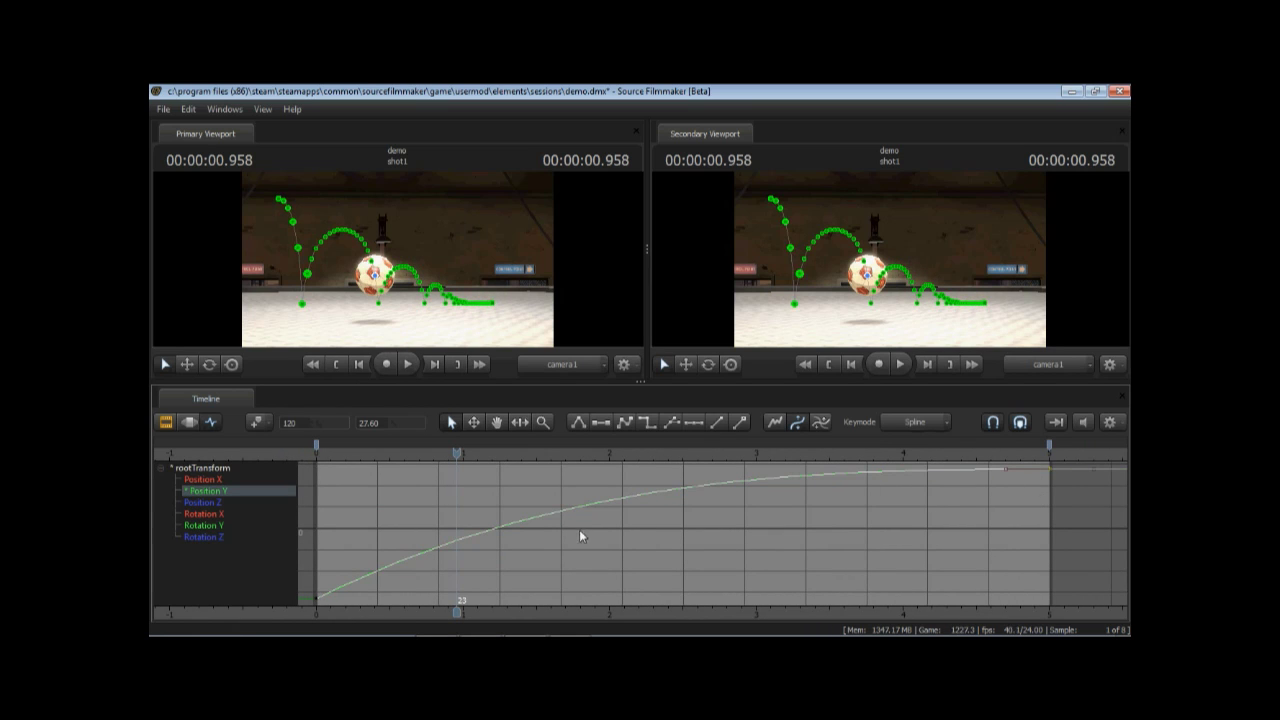
pyautogui.click(1046, 452)
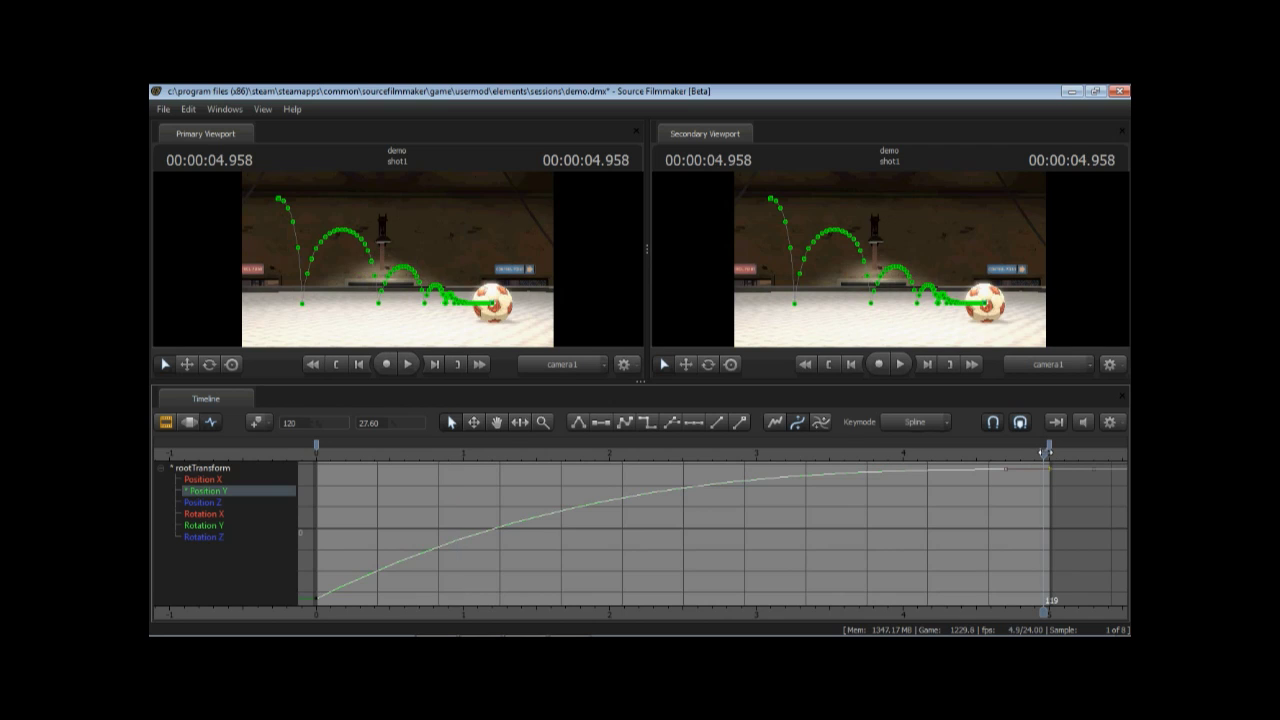
pyautogui.hotkey('ctrl', 'z')
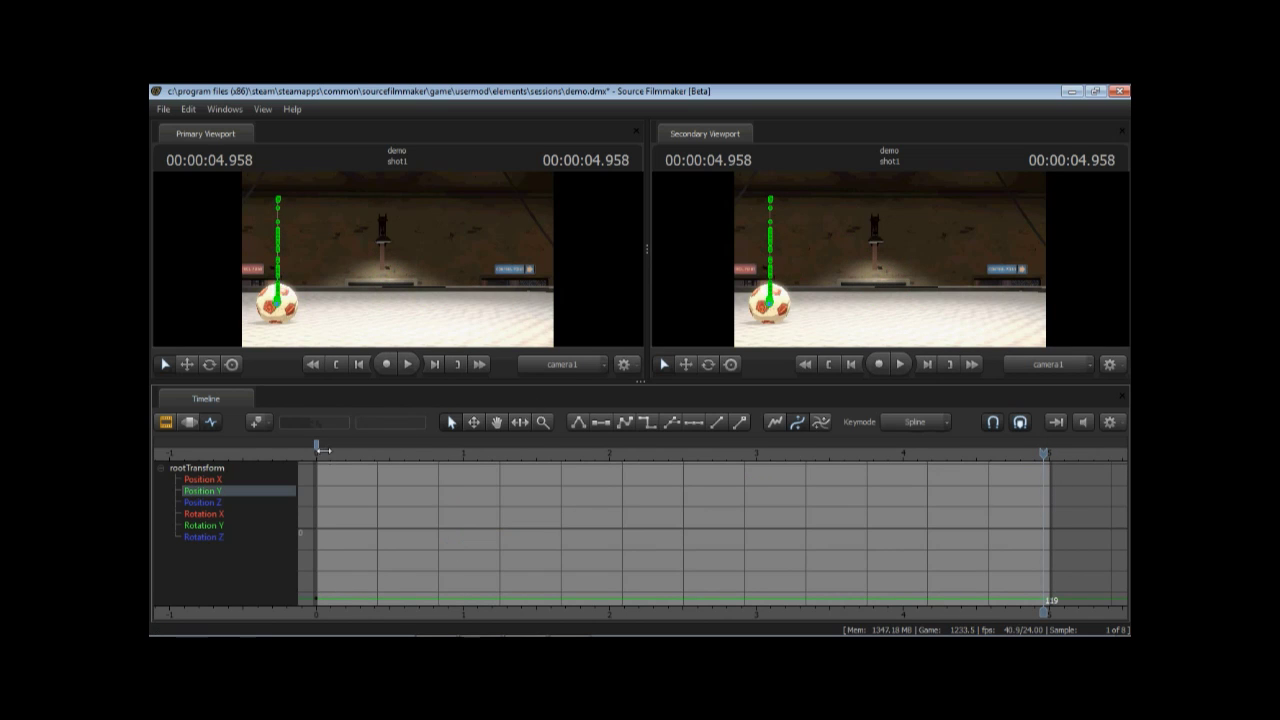
# - Preview the ball's vertical bounce against the Position Z curve and return to the Position Y curve
pyautogui.press('space')
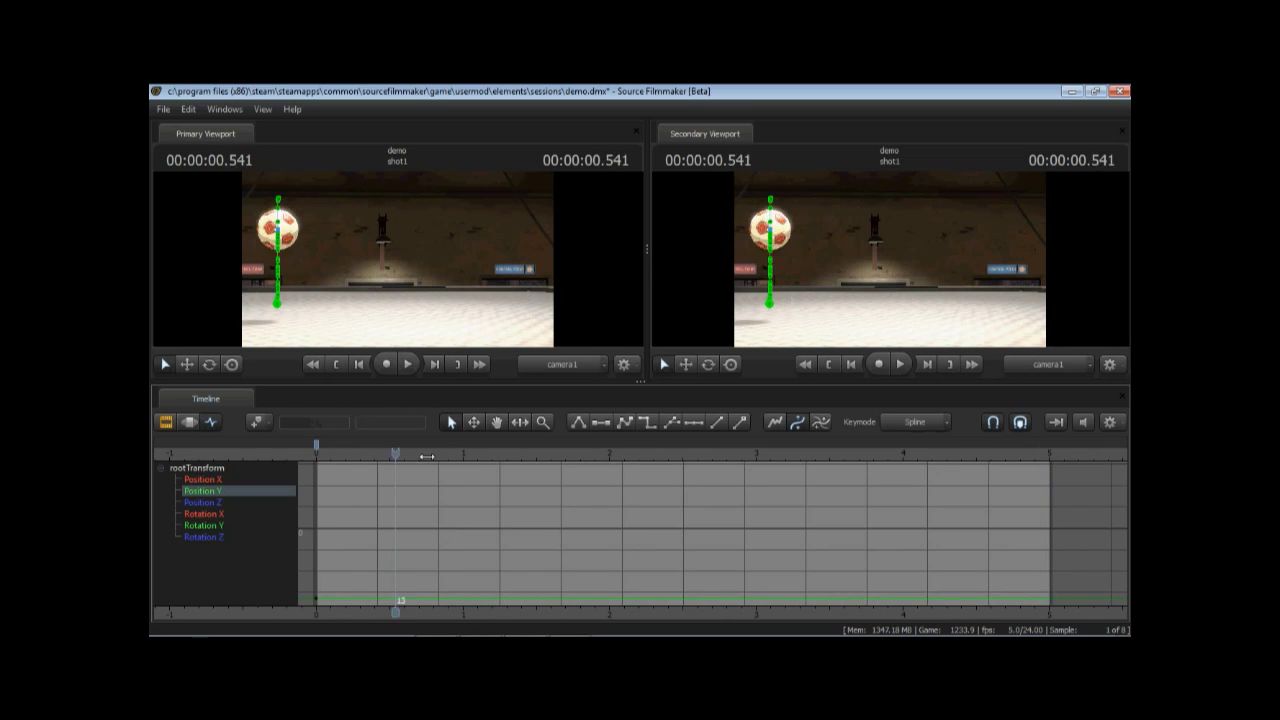
pyautogui.click(262, 503)
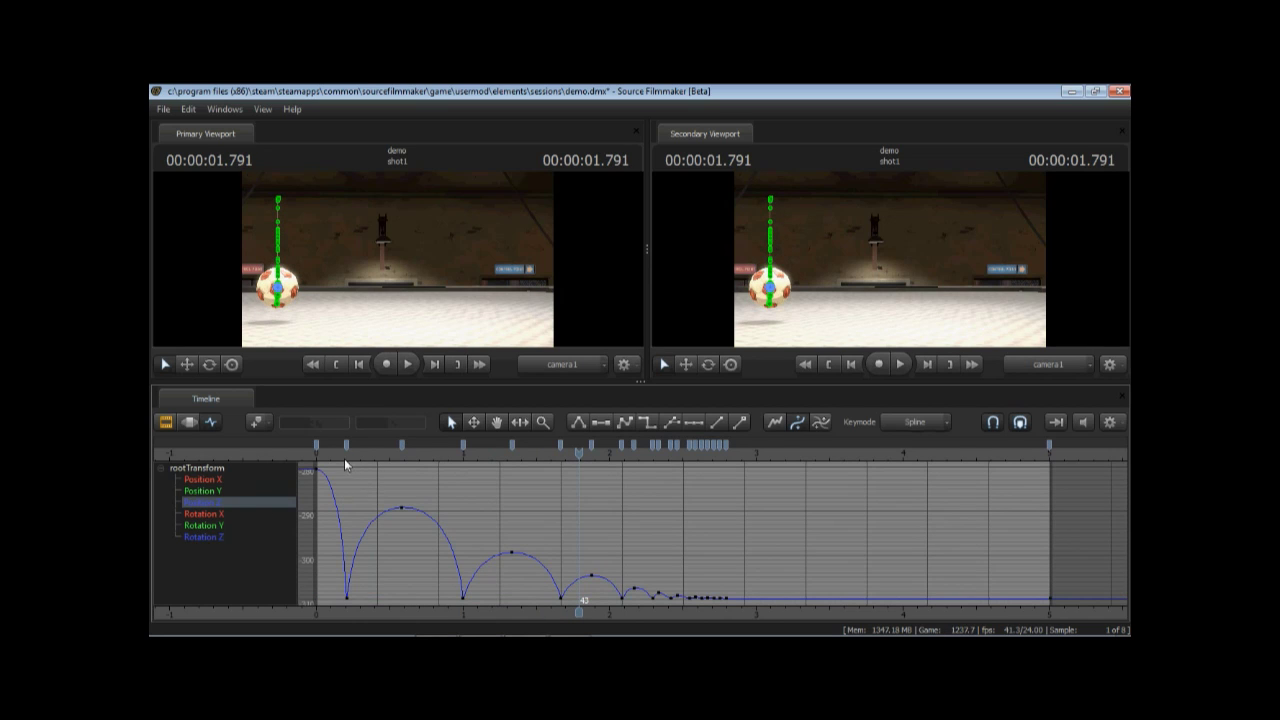
pyautogui.moveTo(329, 458); pyautogui.dragTo(518, 506)
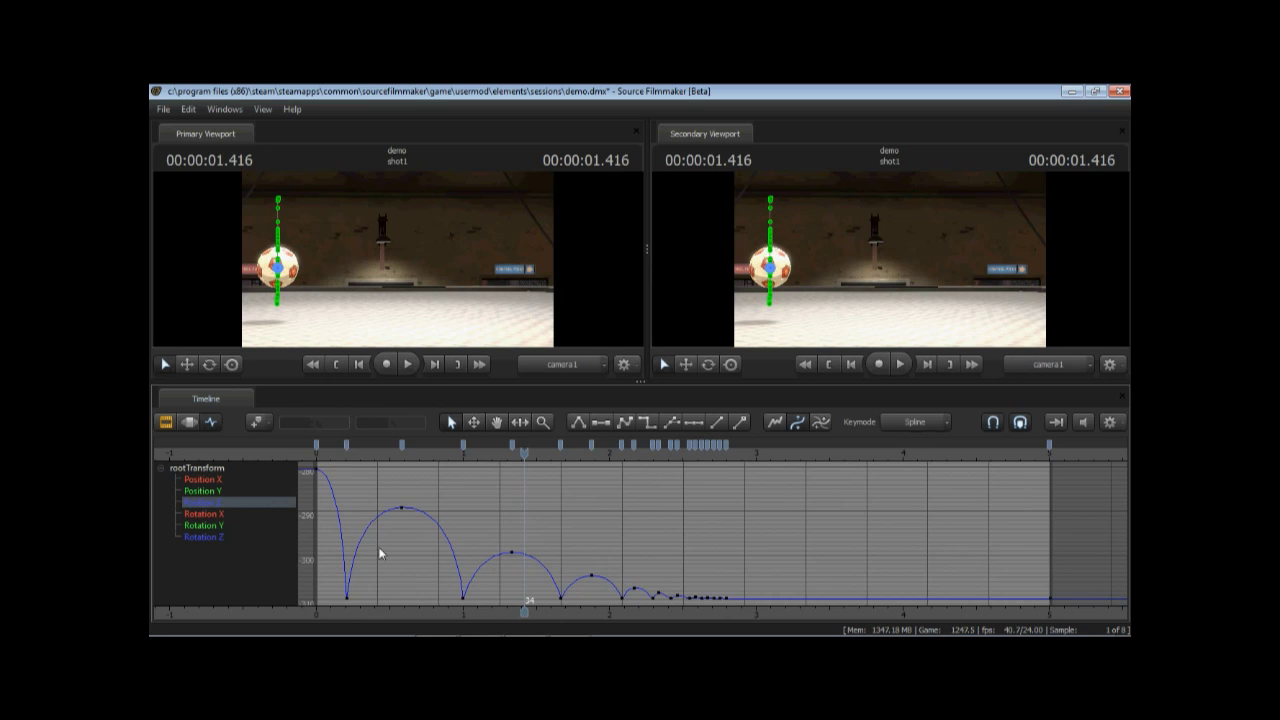
pyautogui.click(227, 491)
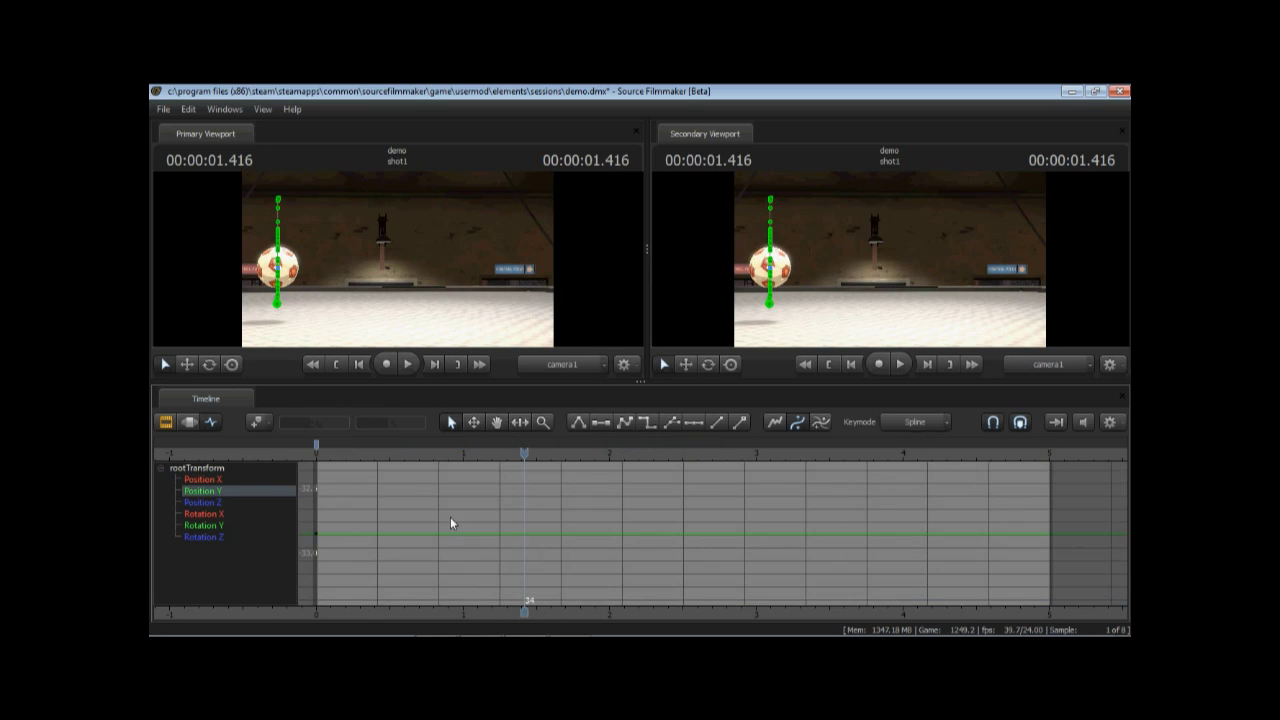
# - Preview the ball's vertical motion, restore the deleted Position Y keyframe at frame 120, and show the Position Z curve
pyautogui.press('space')
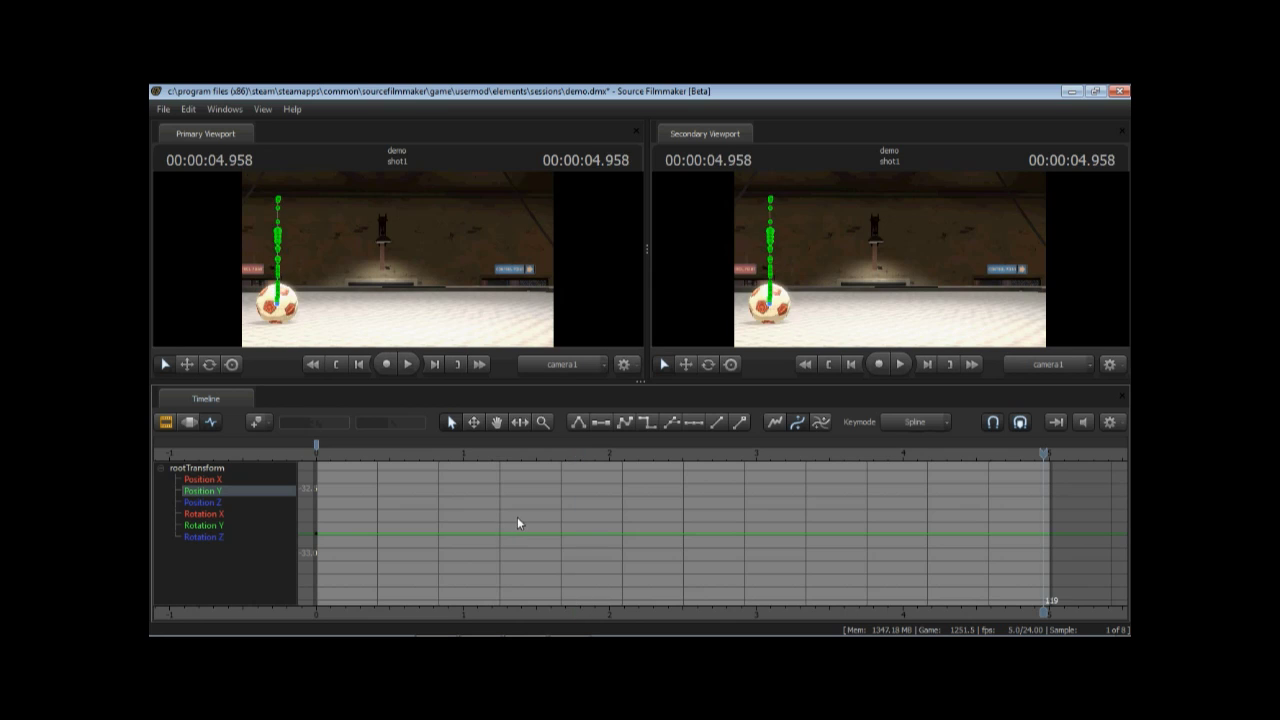
pyautogui.hotkey('ctrl', 'z')
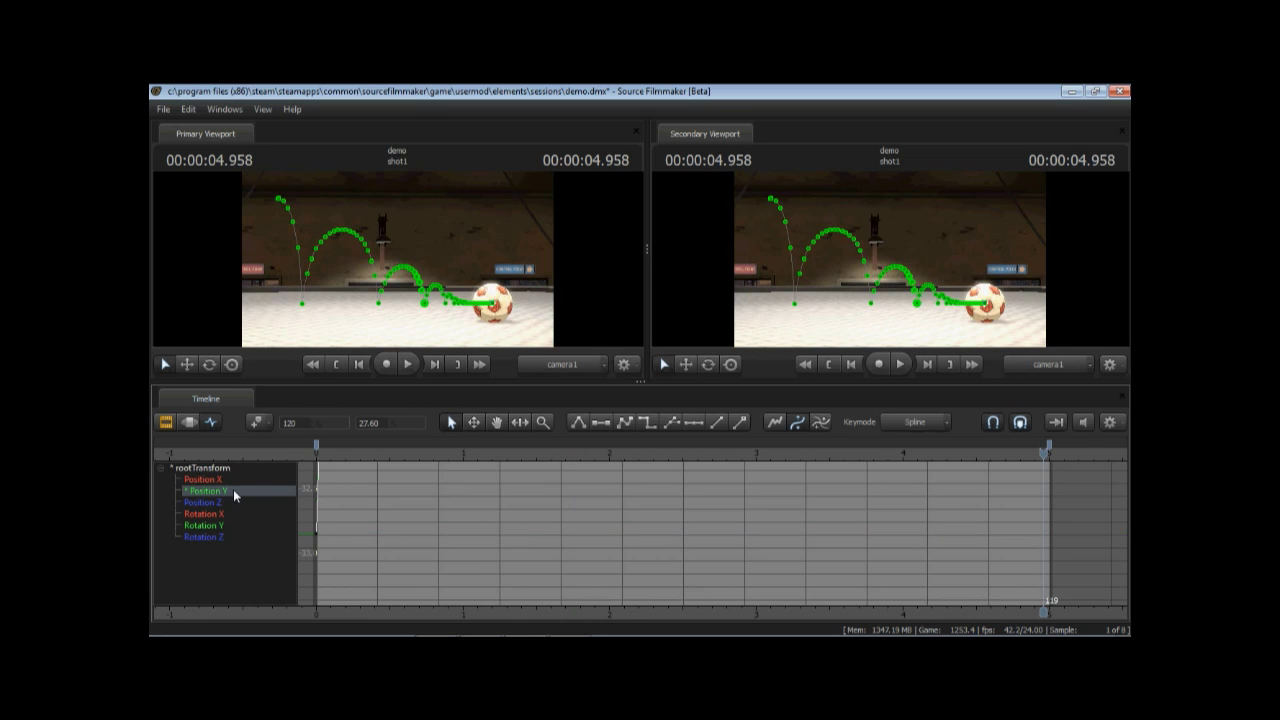
pyautogui.click(223, 500)
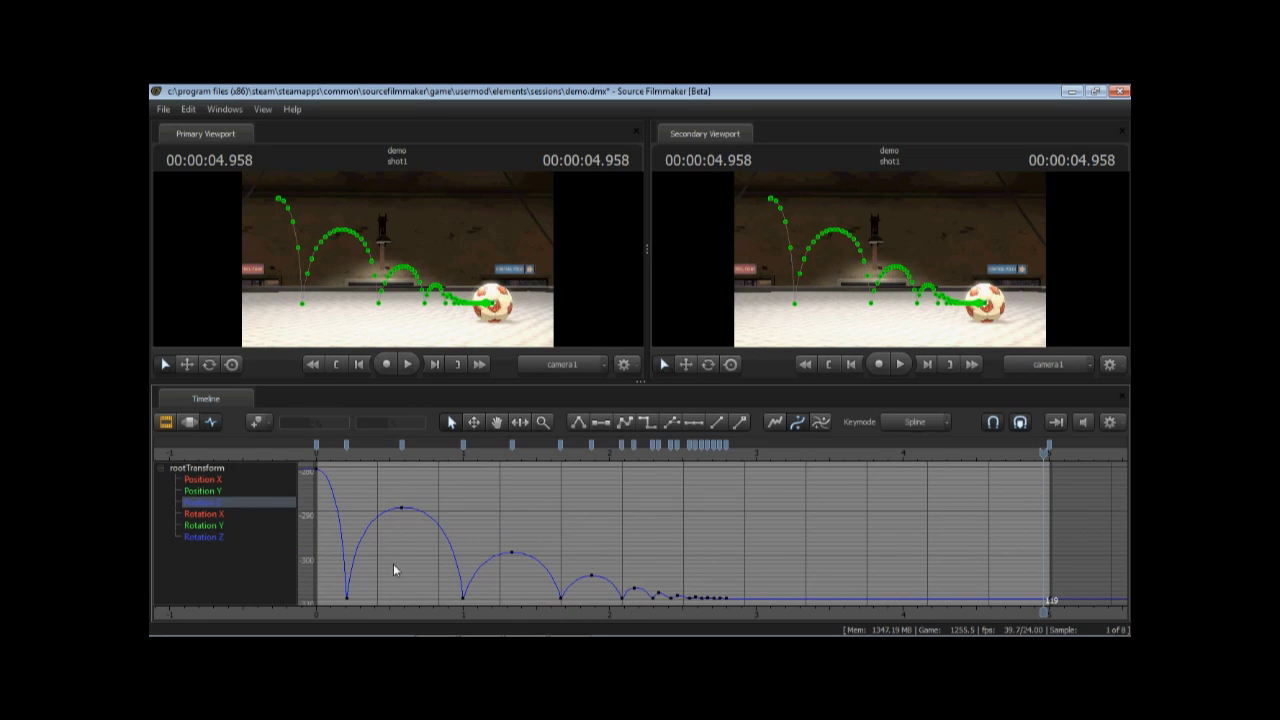
# - Try linear tangents on the first bounce's peak key of the Position Z curve and undo them
pyautogui.click(401, 508)
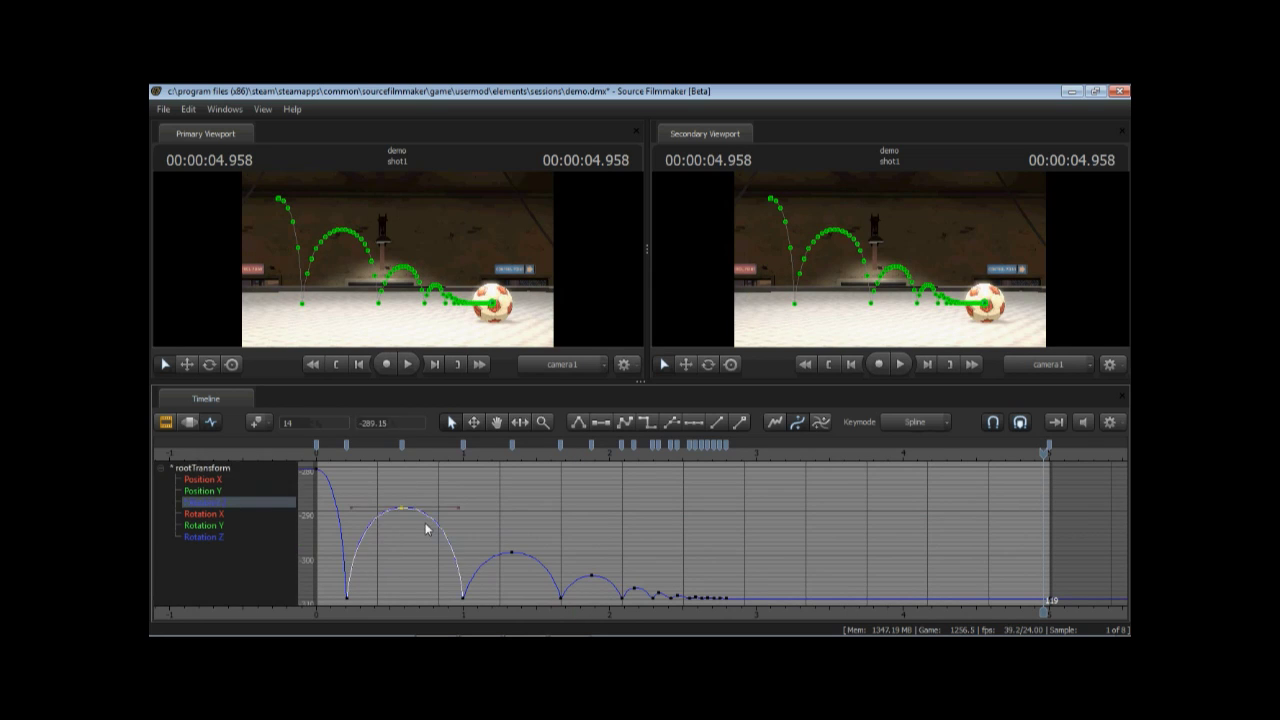
pyautogui.click(578, 423)
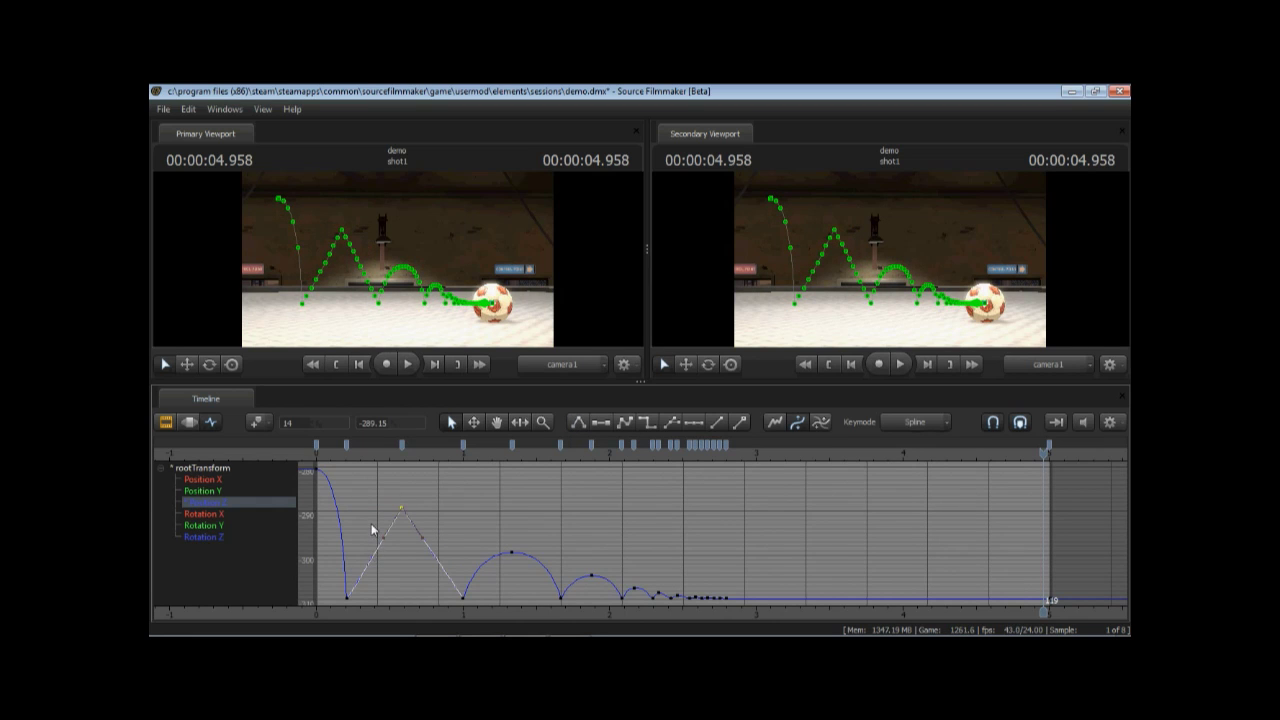
pyautogui.hotkey('ctrl', 'z')
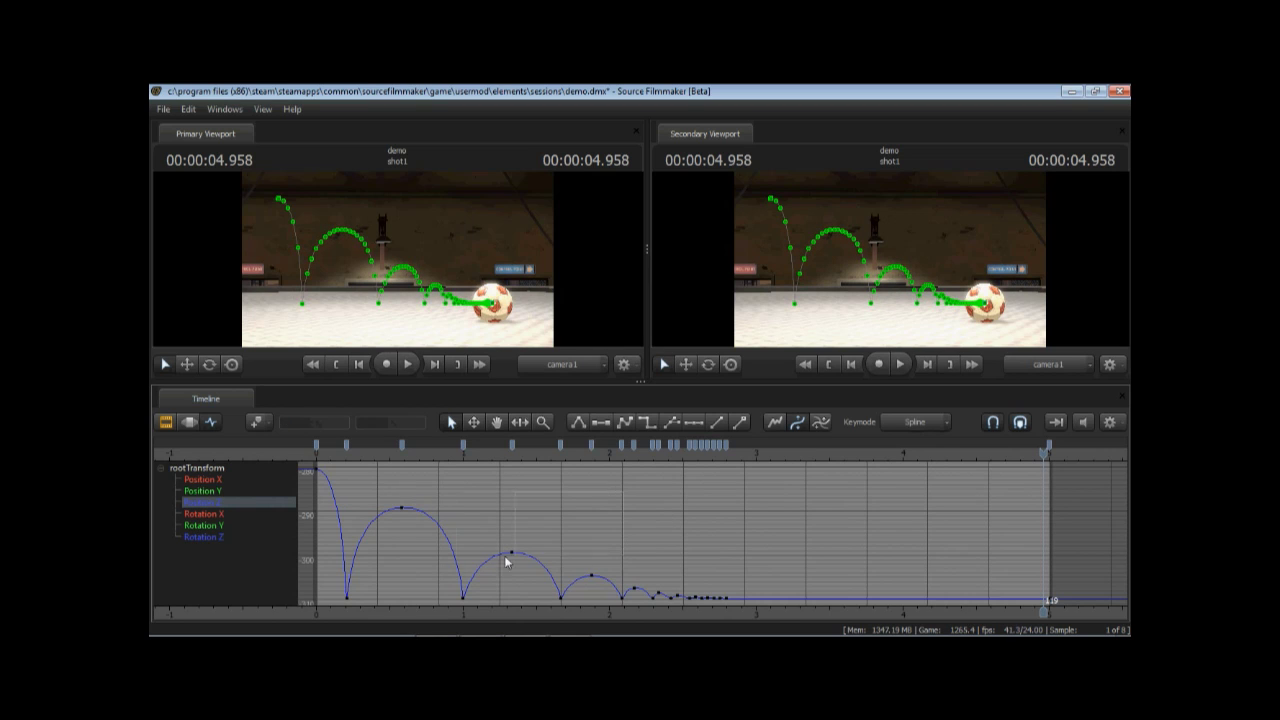
# - Apply linear tangents to the Position Z keys of the first three bounces and preview the ball's motion
pyautogui.moveTo(386, 596); pyautogui.dragTo(385, 597)
pyautogui.click(576, 423)
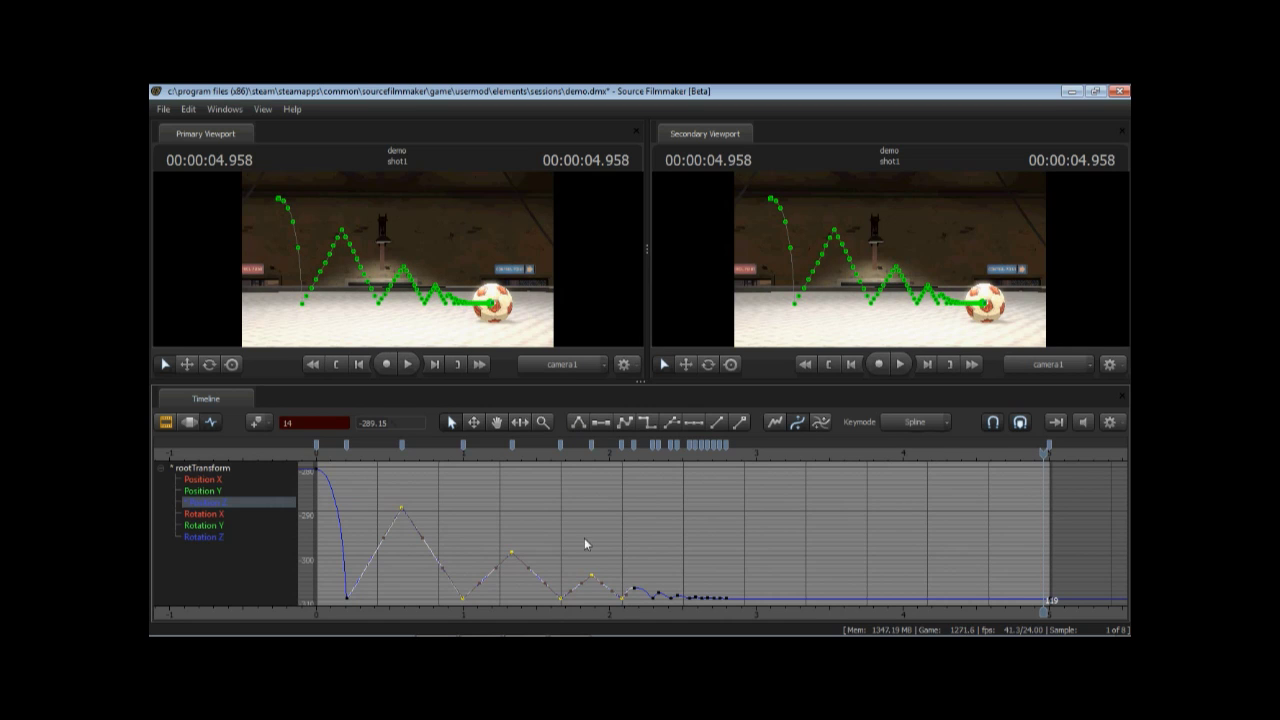
pyautogui.moveTo(604, 451); pyautogui.dragTo(352, 415)
pyautogui.press('space')
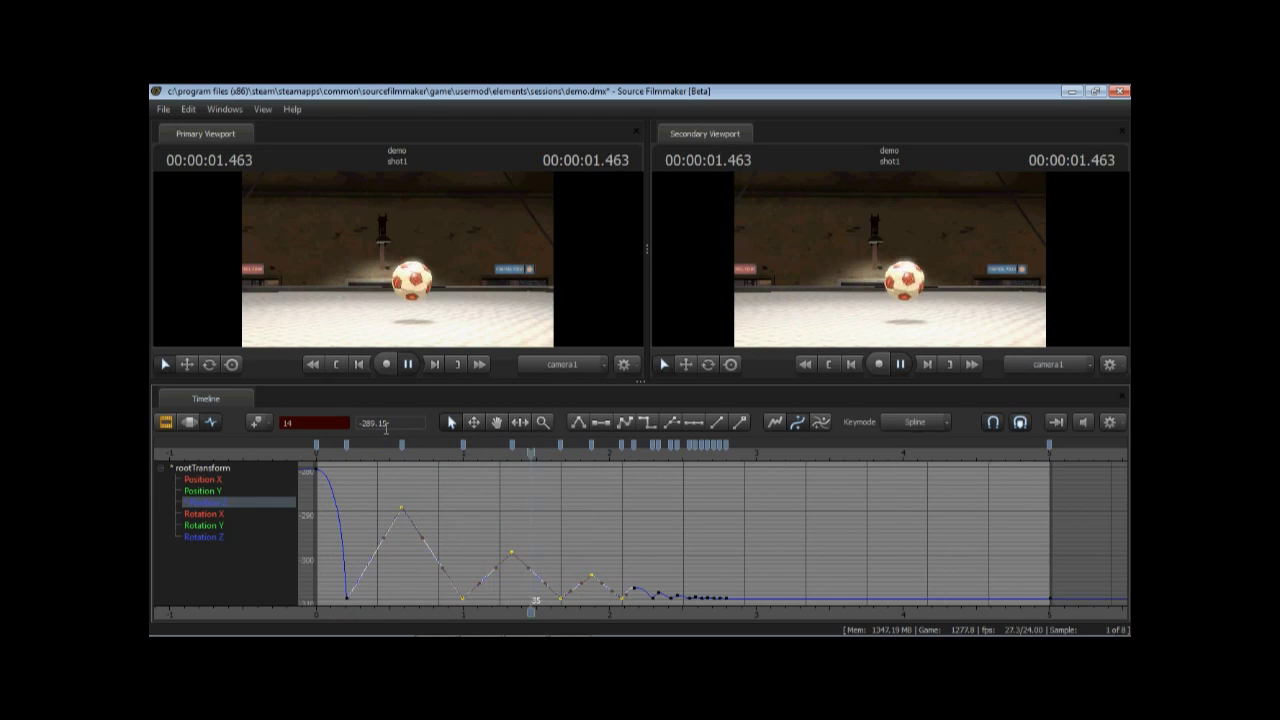
pyautogui.press('space')
pyautogui.moveTo(357, 453); pyautogui.dragTo(542, 447)
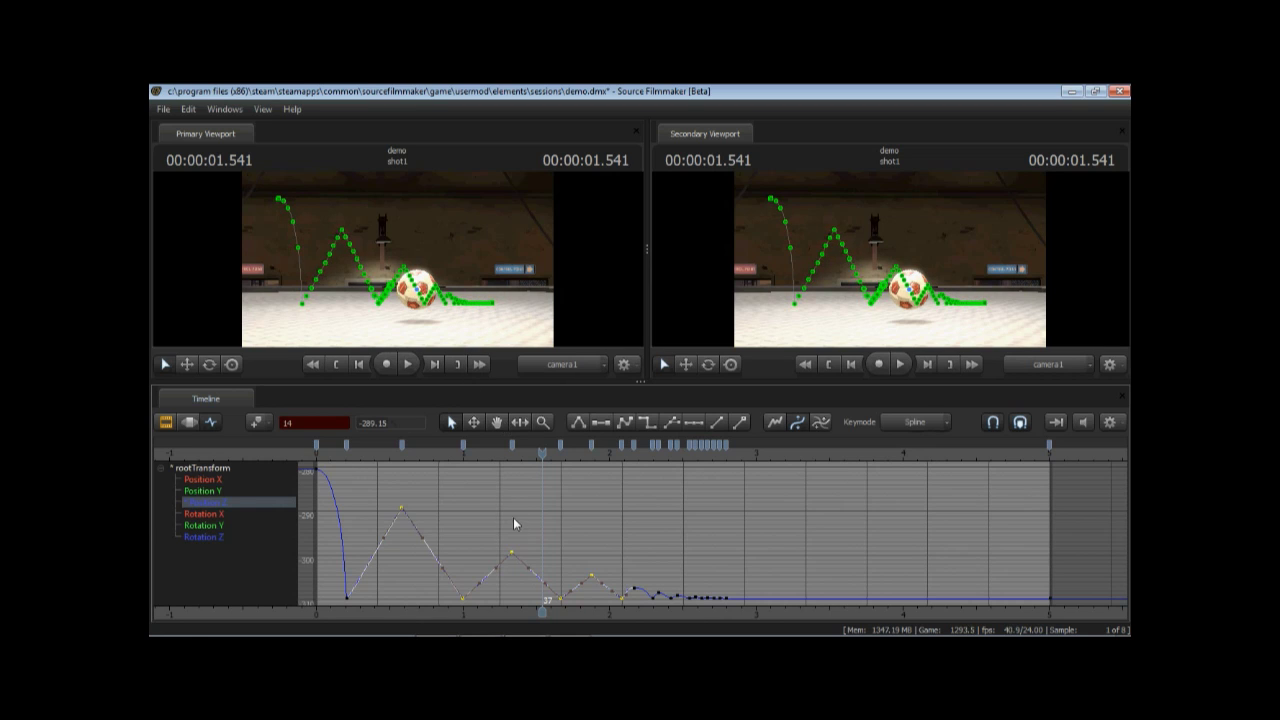
# - Undo the linear tangents on the Position Z keys of the first three bounces
pyautogui.hotkey('ctrl', 'z')
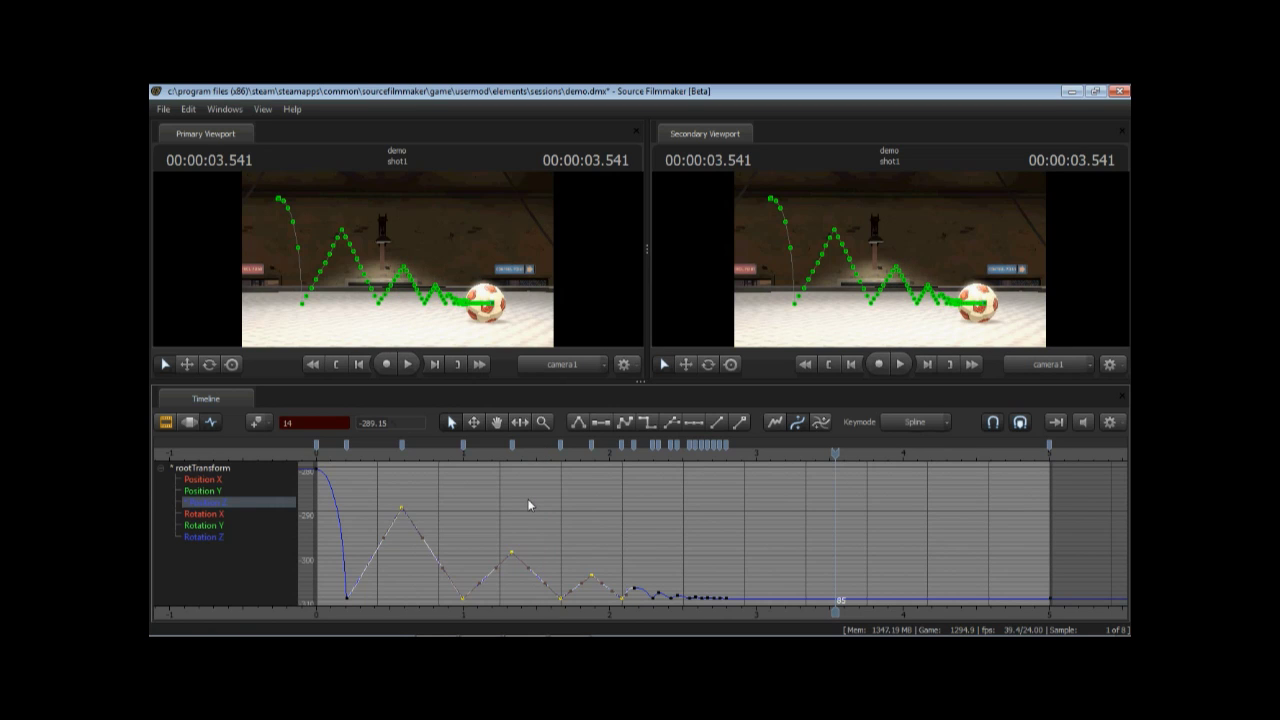
pyautogui.press('Down')
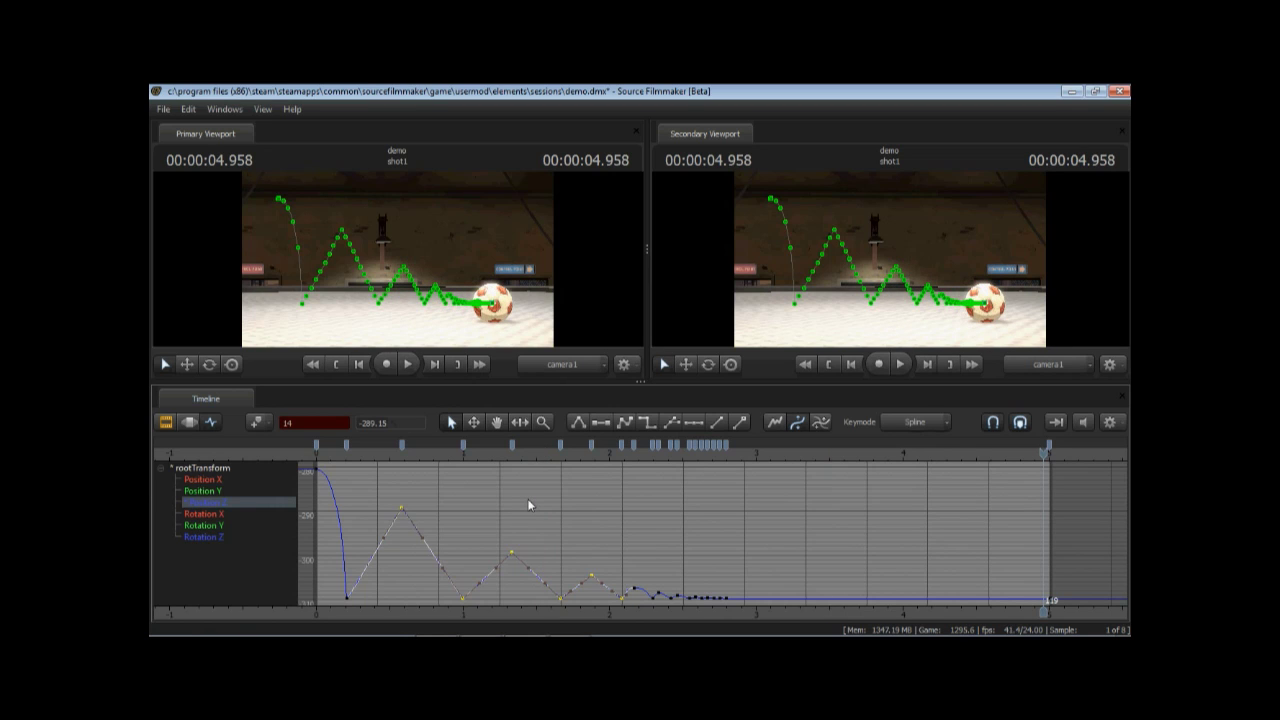
pyautogui.click(510, 550)
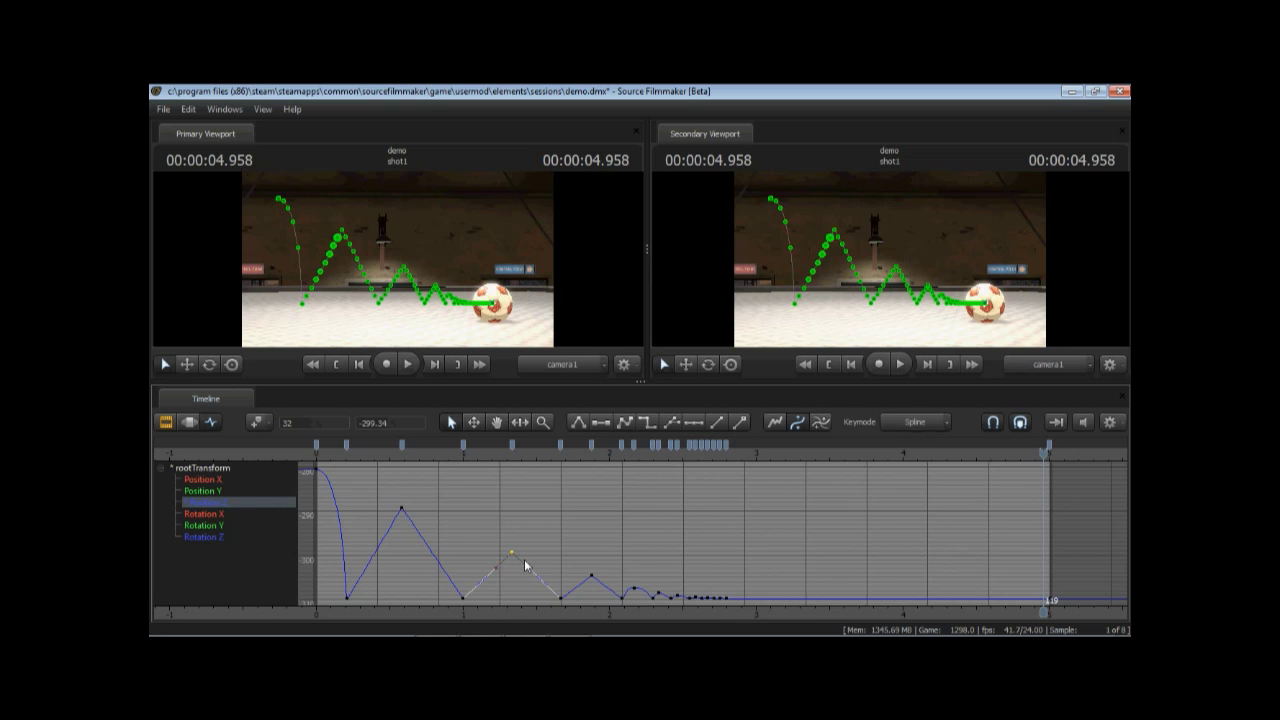
pyautogui.hotkey('ctrl', 'z')
pyautogui.hotkey('ctrl', 'z')
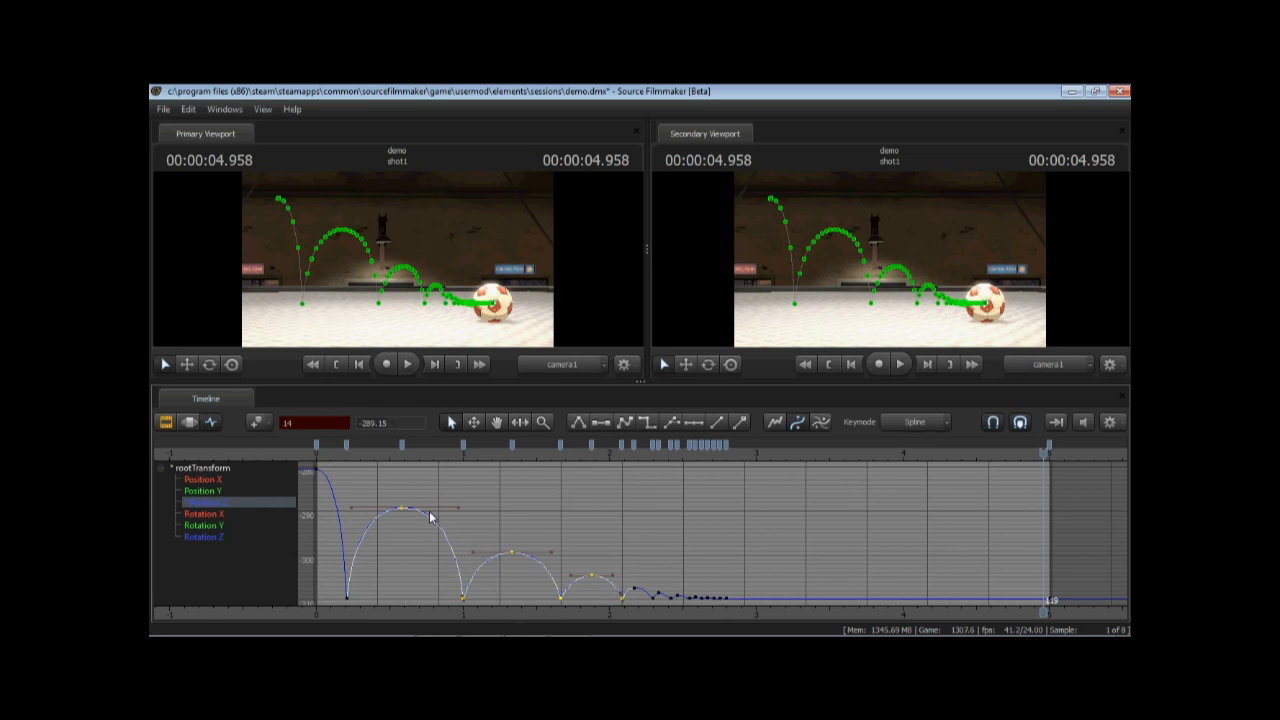
# - Scrub across the first bounce, place the playhead on its peak at frame 14, and try tilting that key's incoming tangent handle
pyautogui.moveTo(435, 458); pyautogui.dragTo(467, 468)
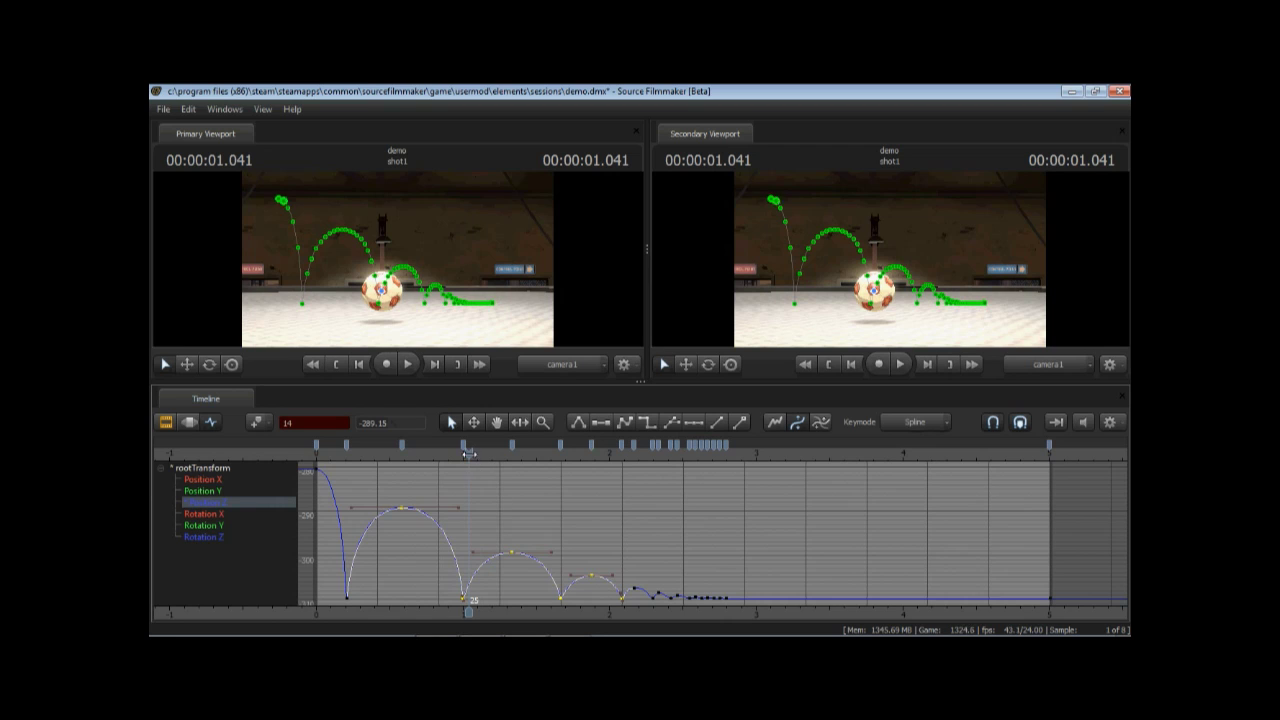
pyautogui.moveTo(466, 456); pyautogui.dragTo(403, 489)
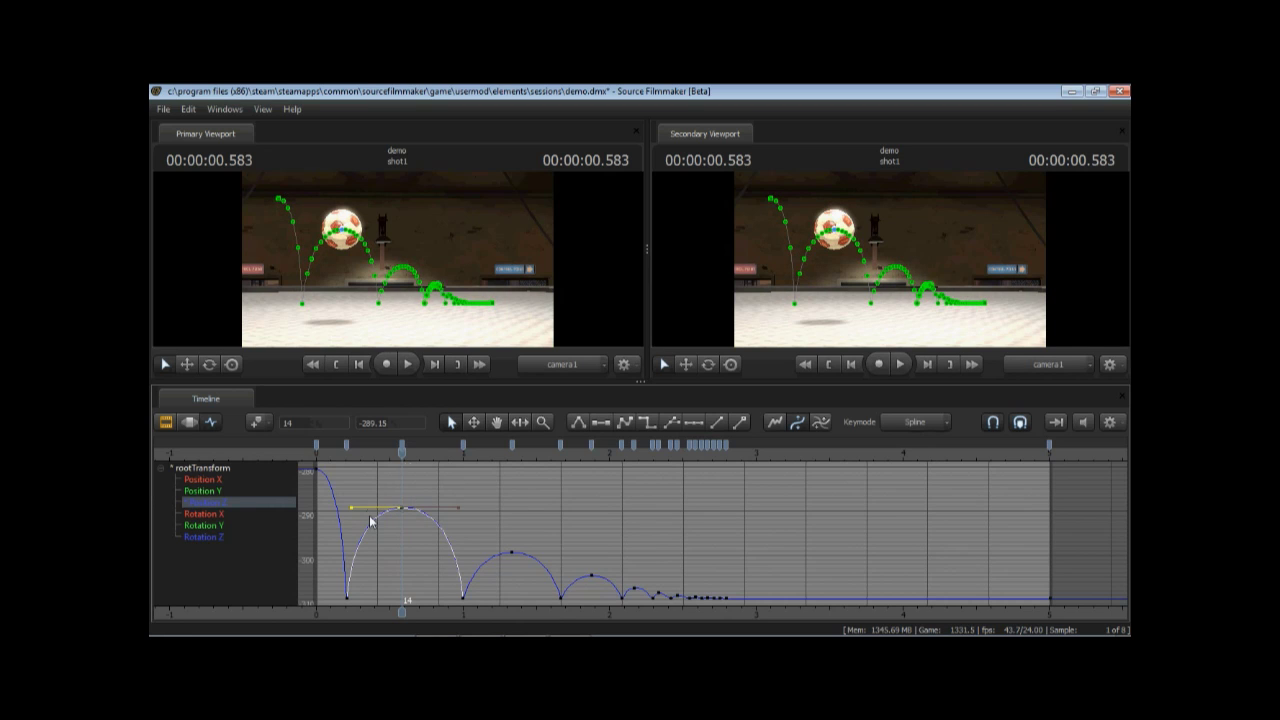
pyautogui.moveTo(370, 521); pyautogui.dragTo(383, 543)
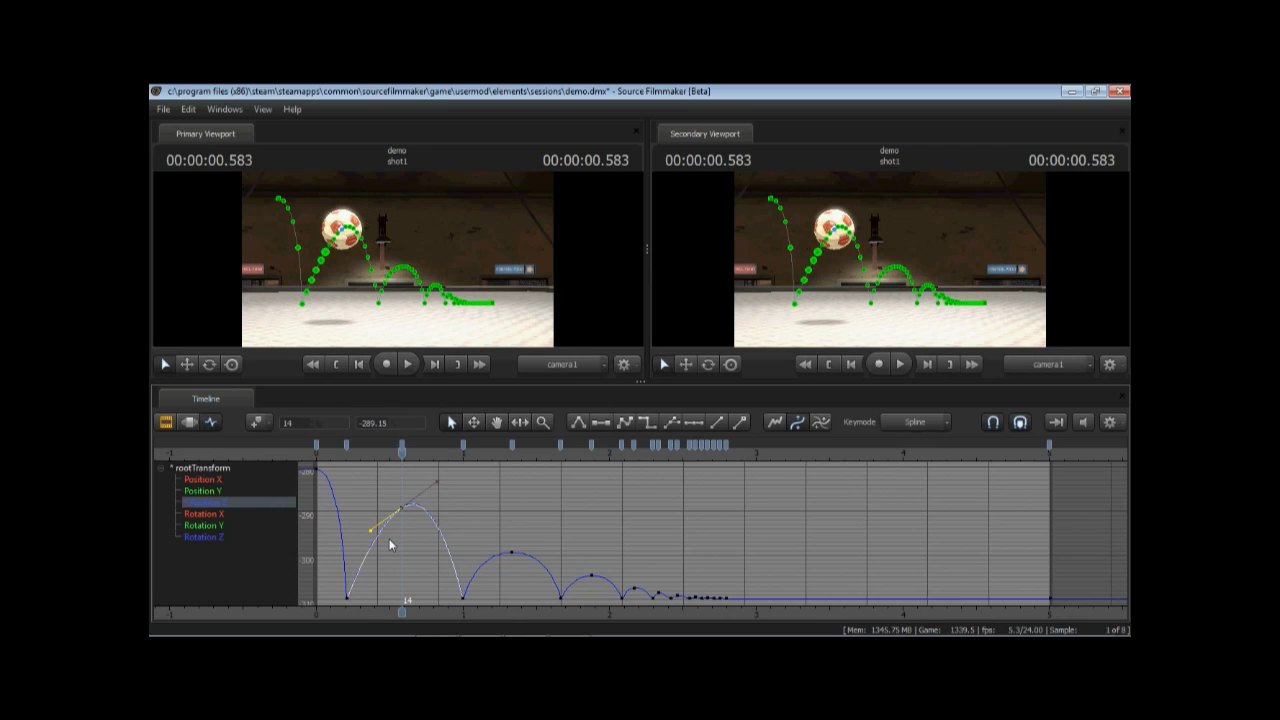
pyautogui.press('6')
# - Try spline tangents on the Position Z keys from the first to the second bounce peak, scrubbing through the arcs before undoing them
pyautogui.moveTo(378, 474); pyautogui.dragTo(531, 608)
pyautogui.click(624, 421)
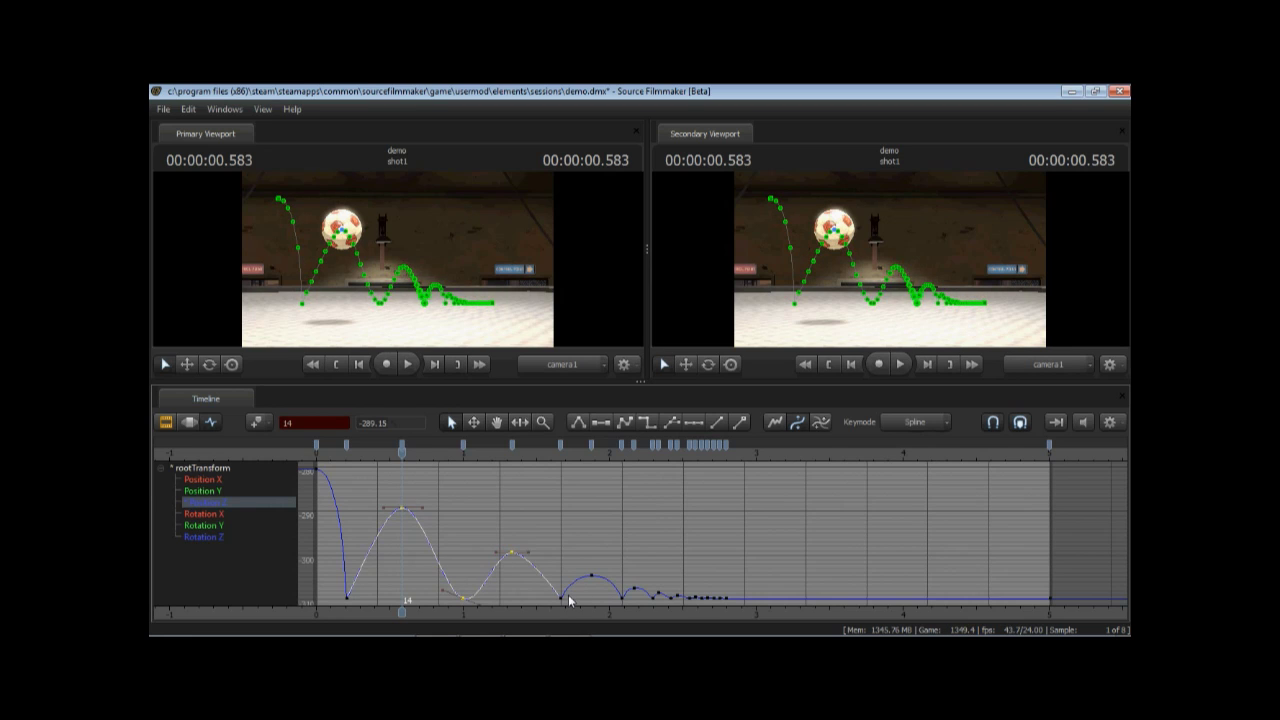
pyautogui.click(340, 453)
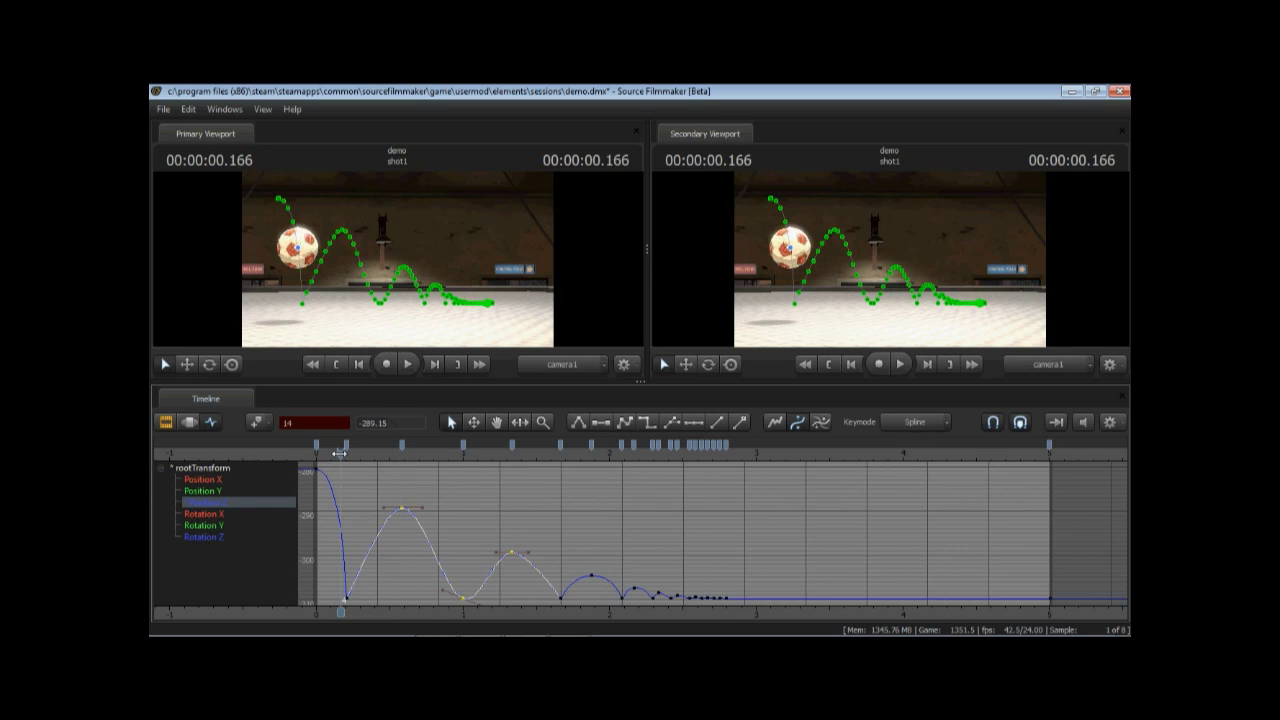
pyautogui.moveTo(340, 453); pyautogui.dragTo(498, 471)
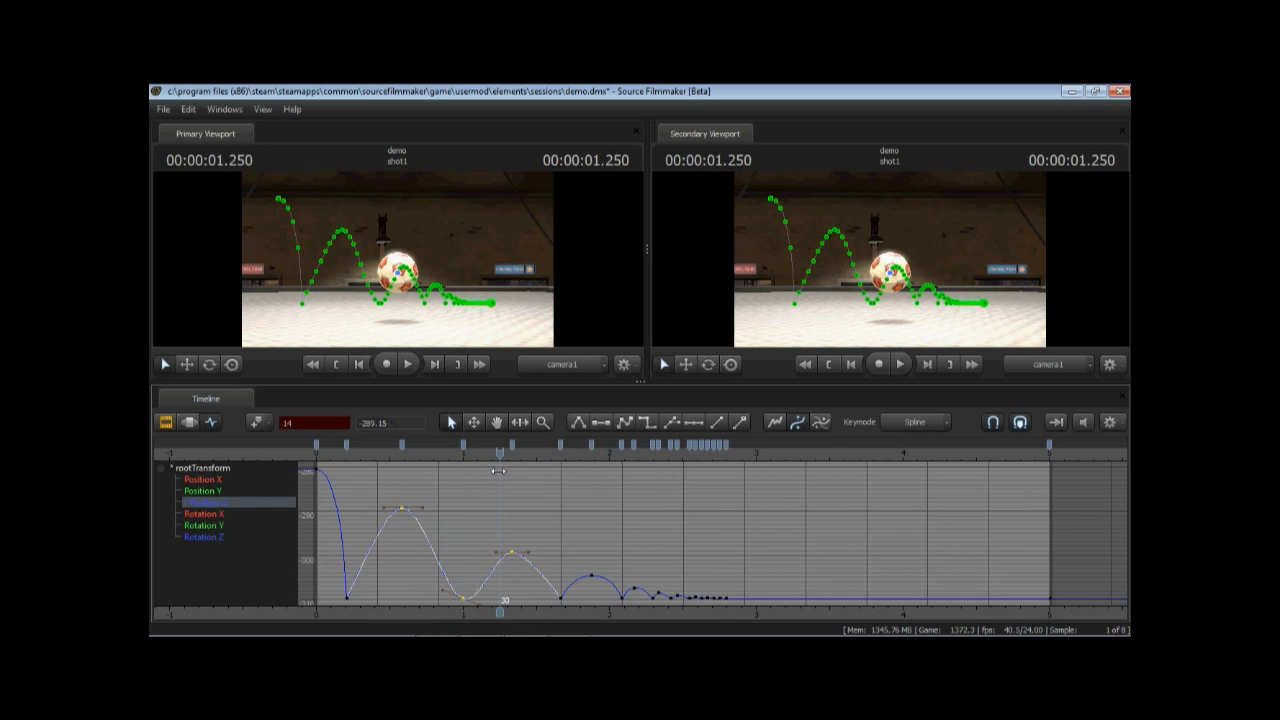
pyautogui.moveTo(498, 471); pyautogui.dragTo(439, 460)
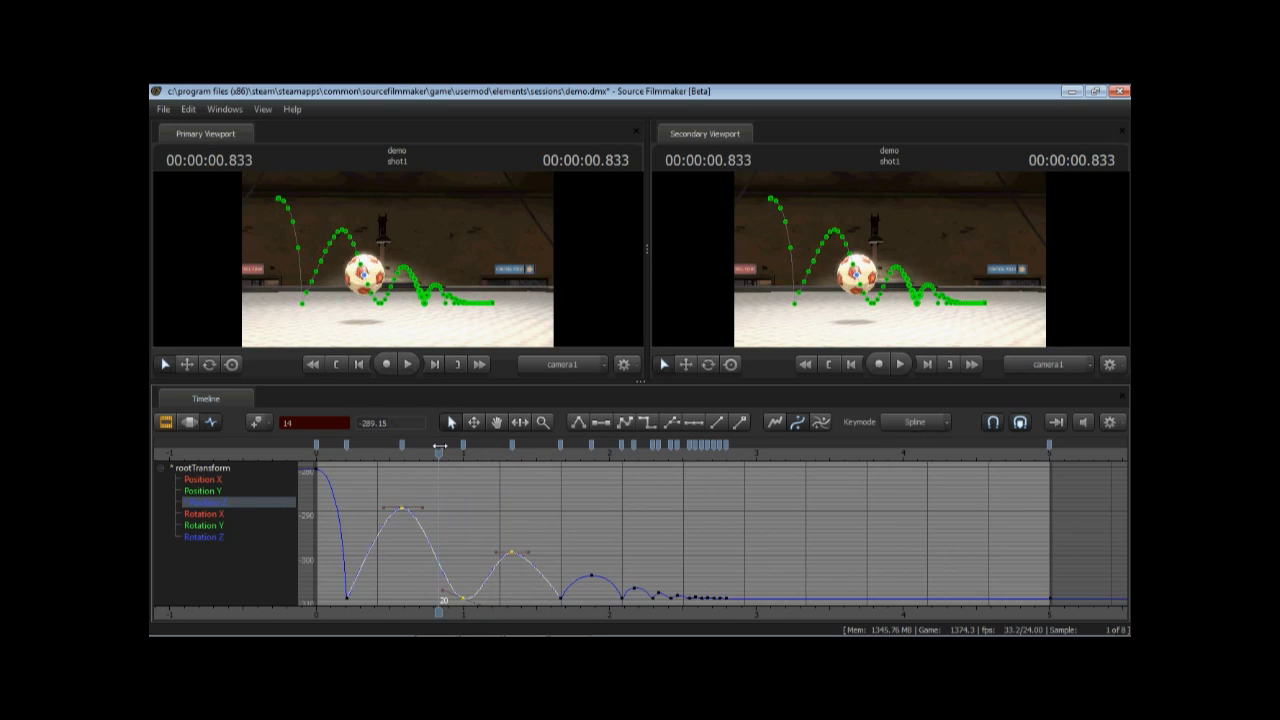
pyautogui.press('Up')
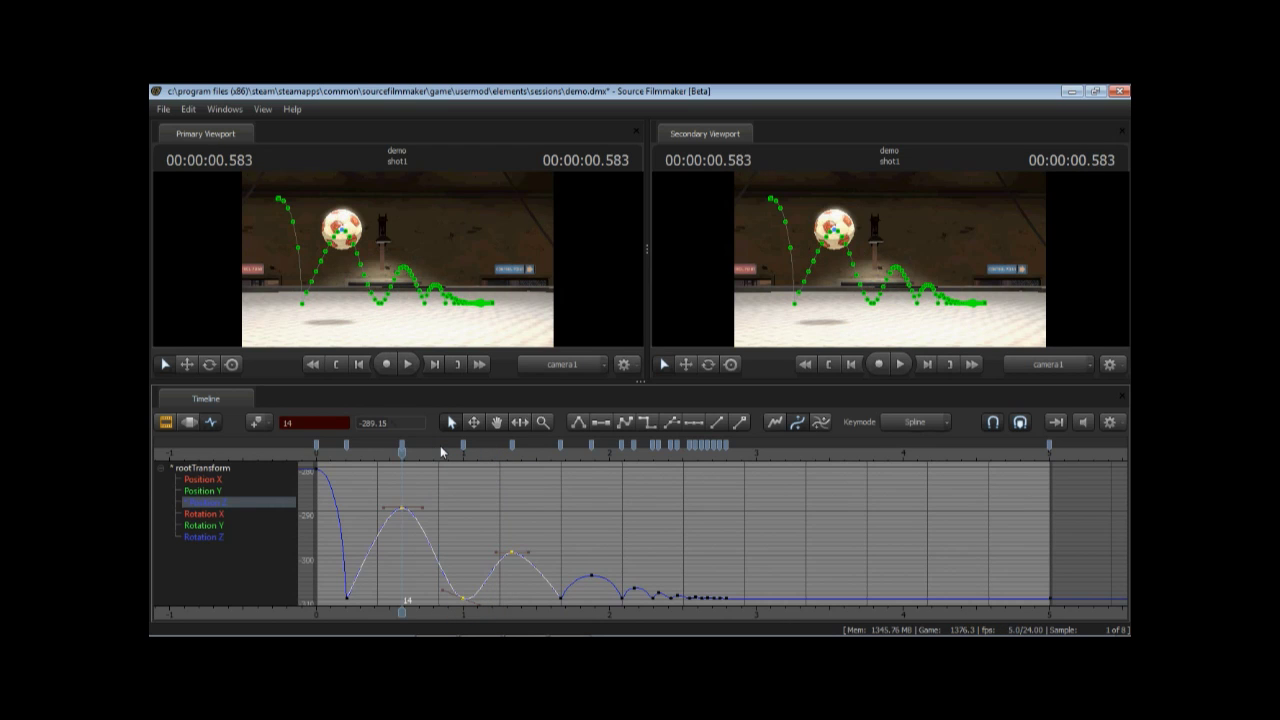
pyautogui.hotkey('ctrl', 'z')
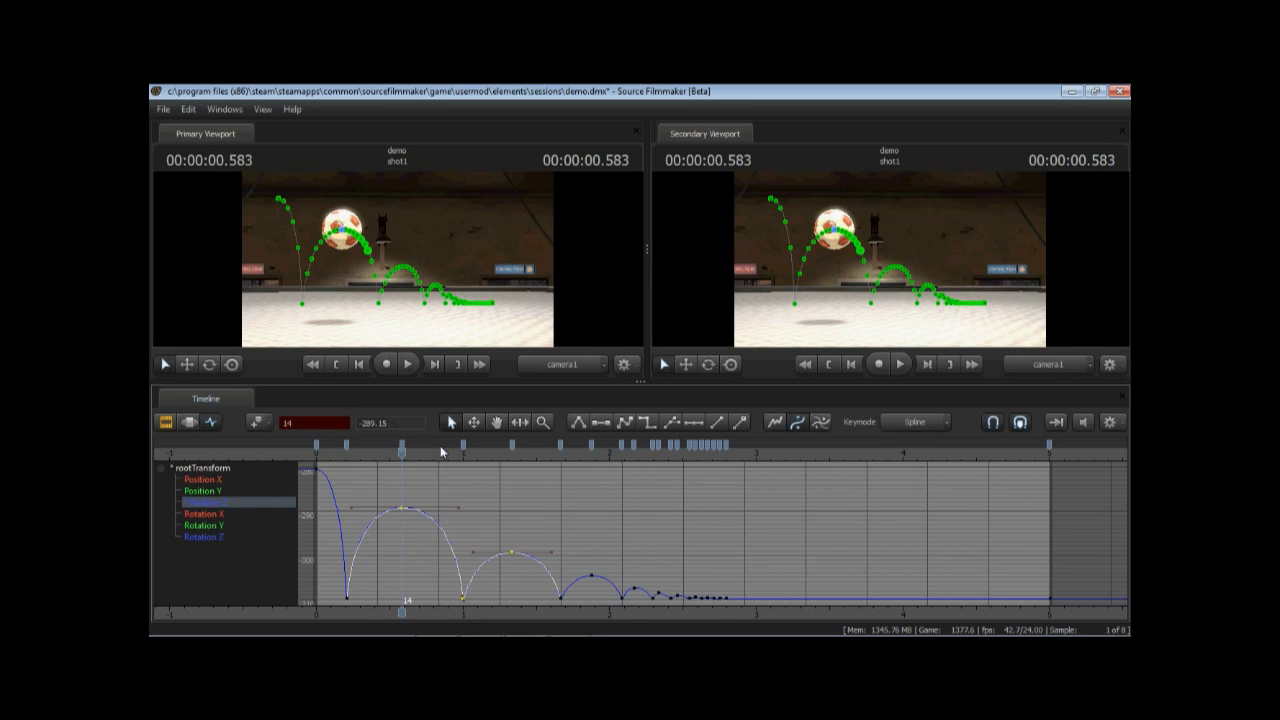
# - Try stepped tangents on the Position Z keys from the first to the second bounce peak, scrubbing through them before undoing the change
pyautogui.click(647, 424)
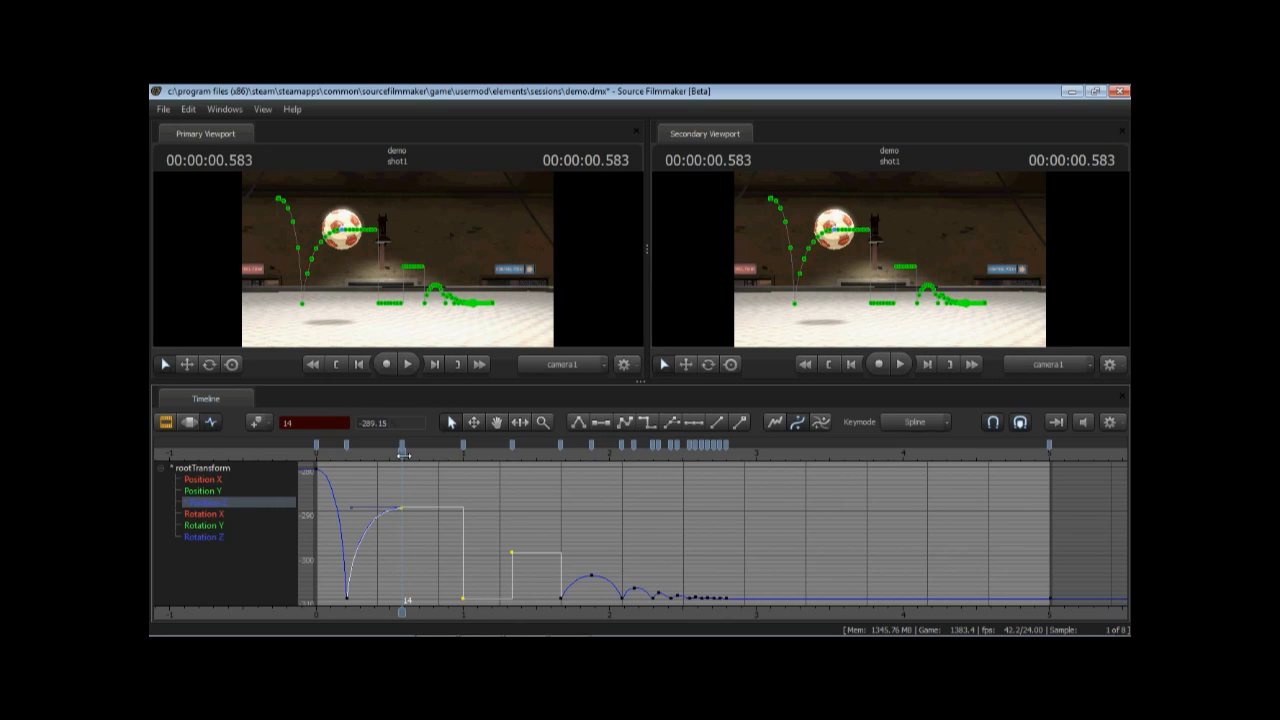
pyautogui.moveTo(402, 455); pyautogui.dragTo(530, 455)
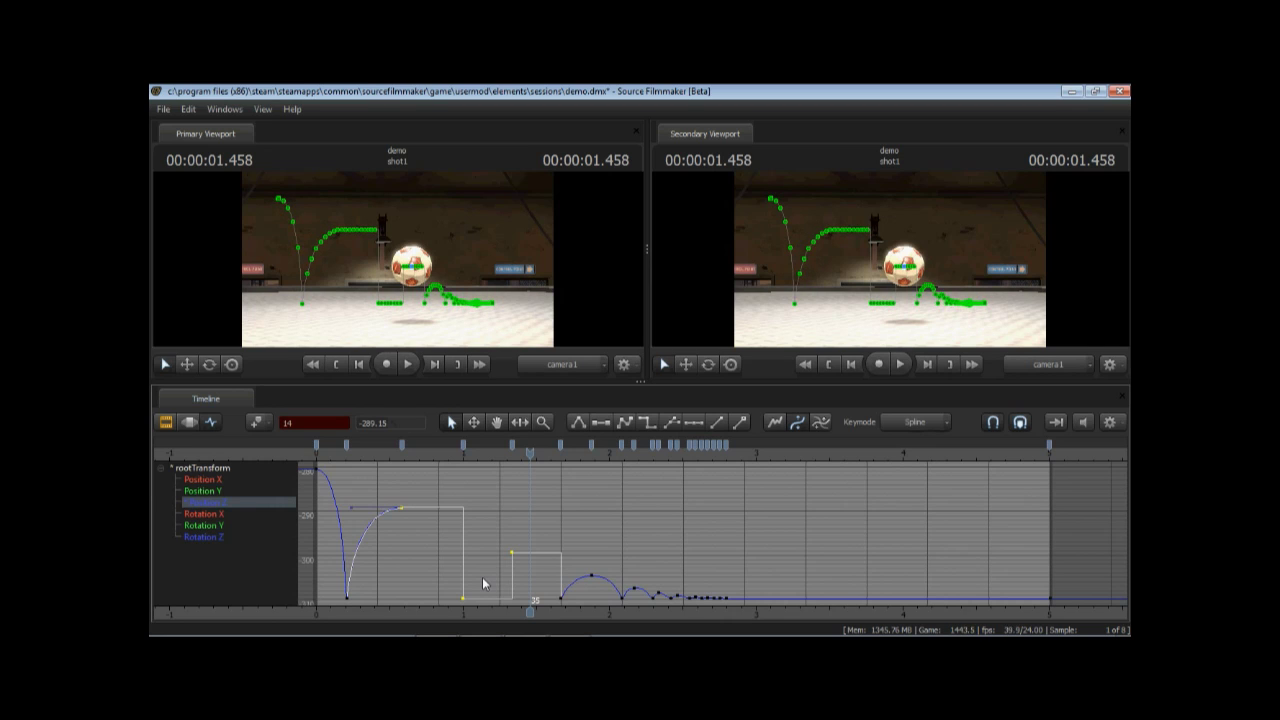
pyautogui.click(511, 551)
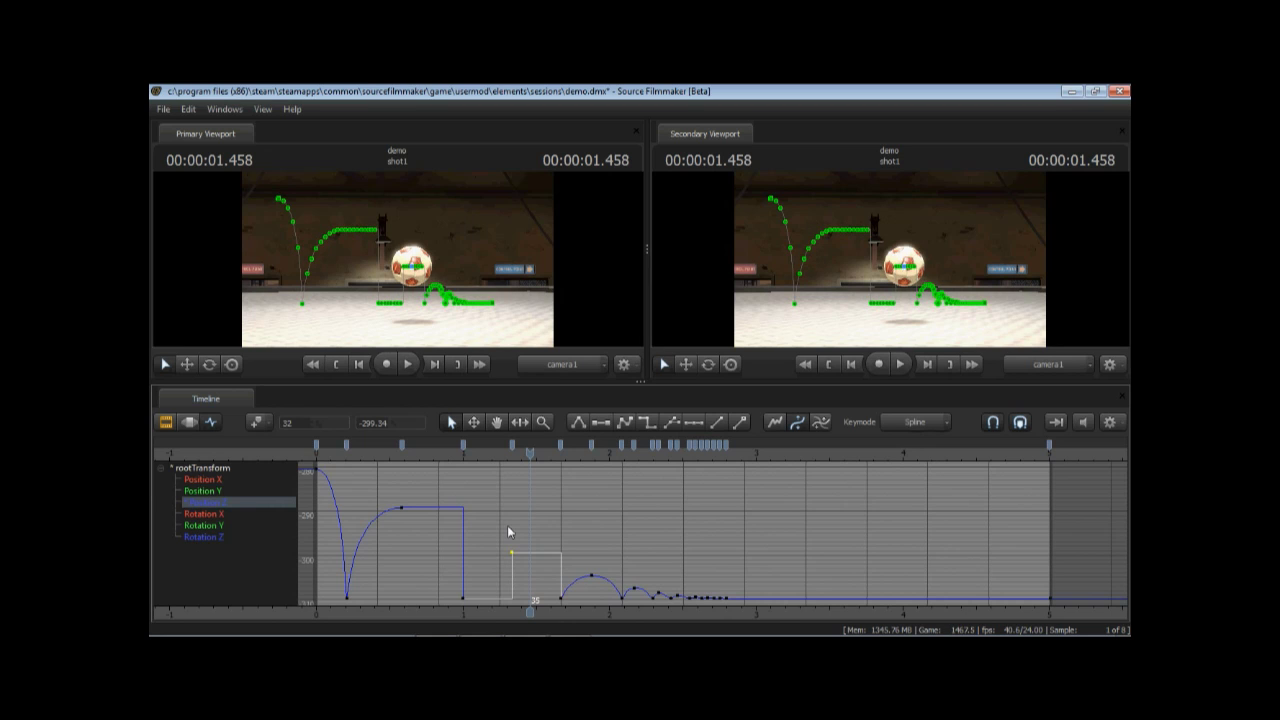
pyautogui.hotkey('ctrl', 'z')
pyautogui.hotkey('ctrl', 'z')
pyautogui.hotkey('ctrl', 'z')
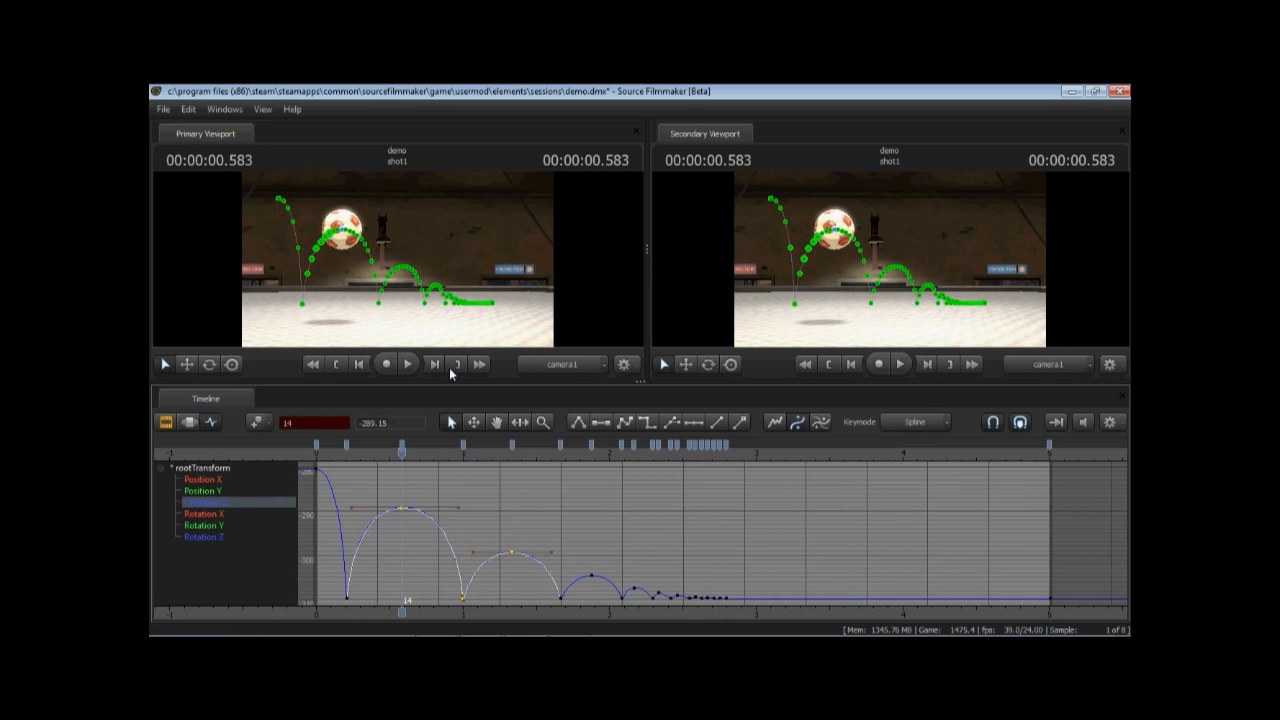
# - Select shot2 in the Clip Editor and bring its time range into view in the Graph Editor
pyautogui.click(166, 421)
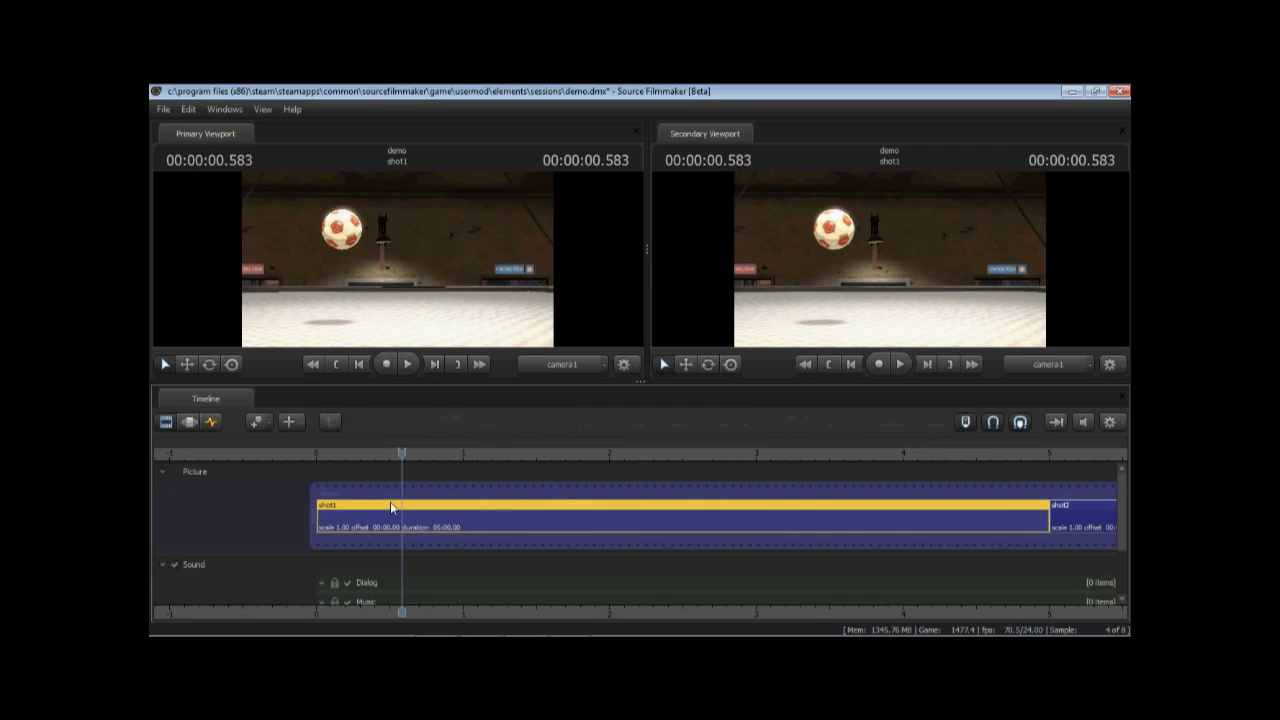
pyautogui.click(1080, 512)
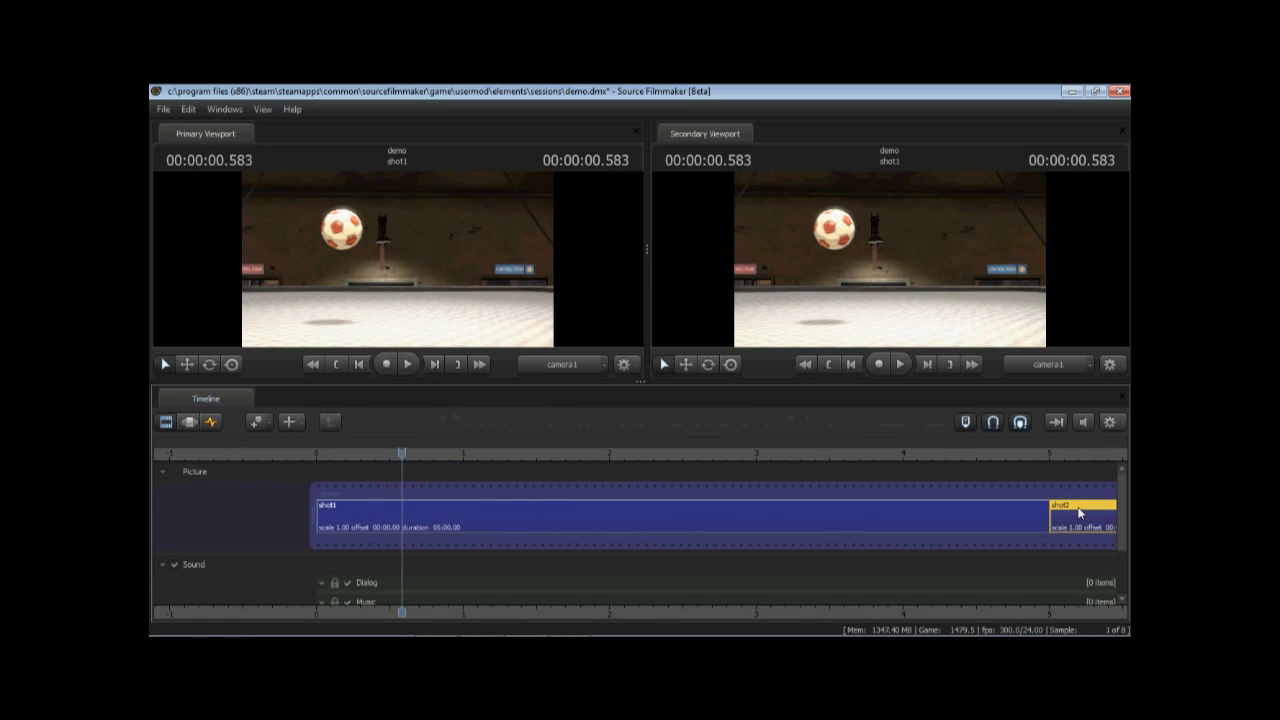
pyautogui.click(211, 421)
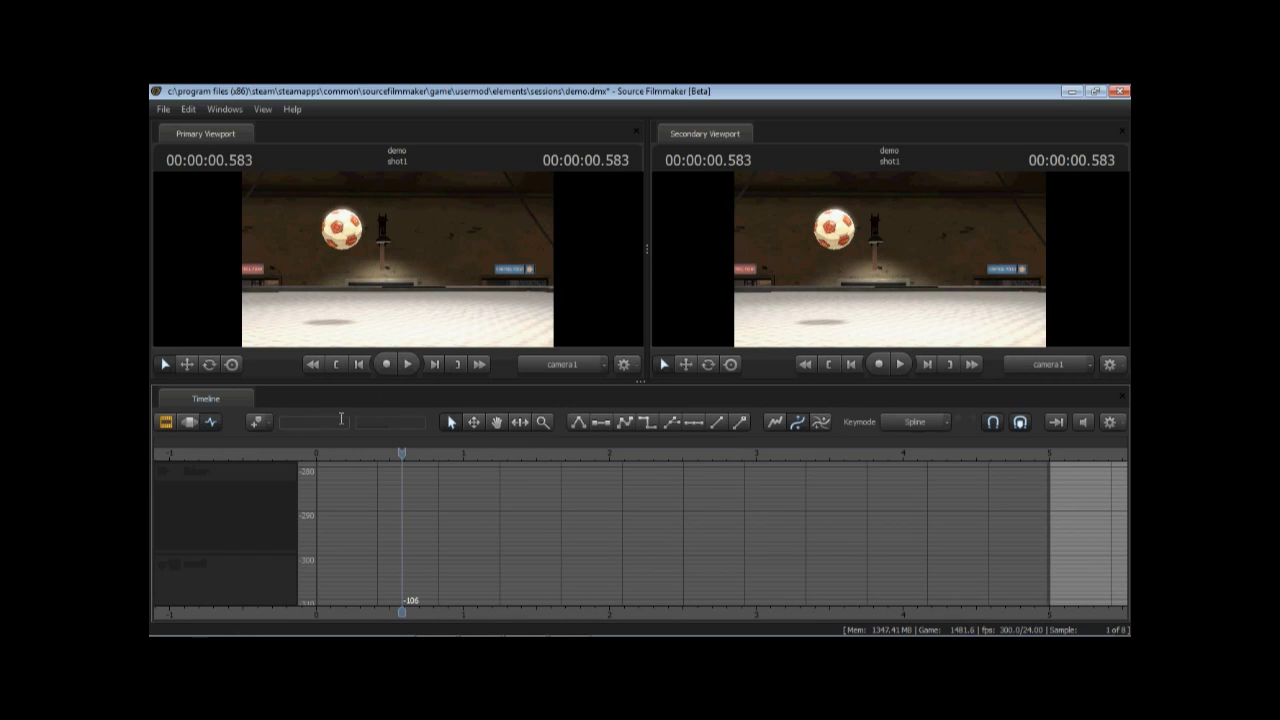
pyautogui.moveTo(688, 618); pyautogui.dragTo(376, 614)
pyautogui.scroll(-1, 376, 614)
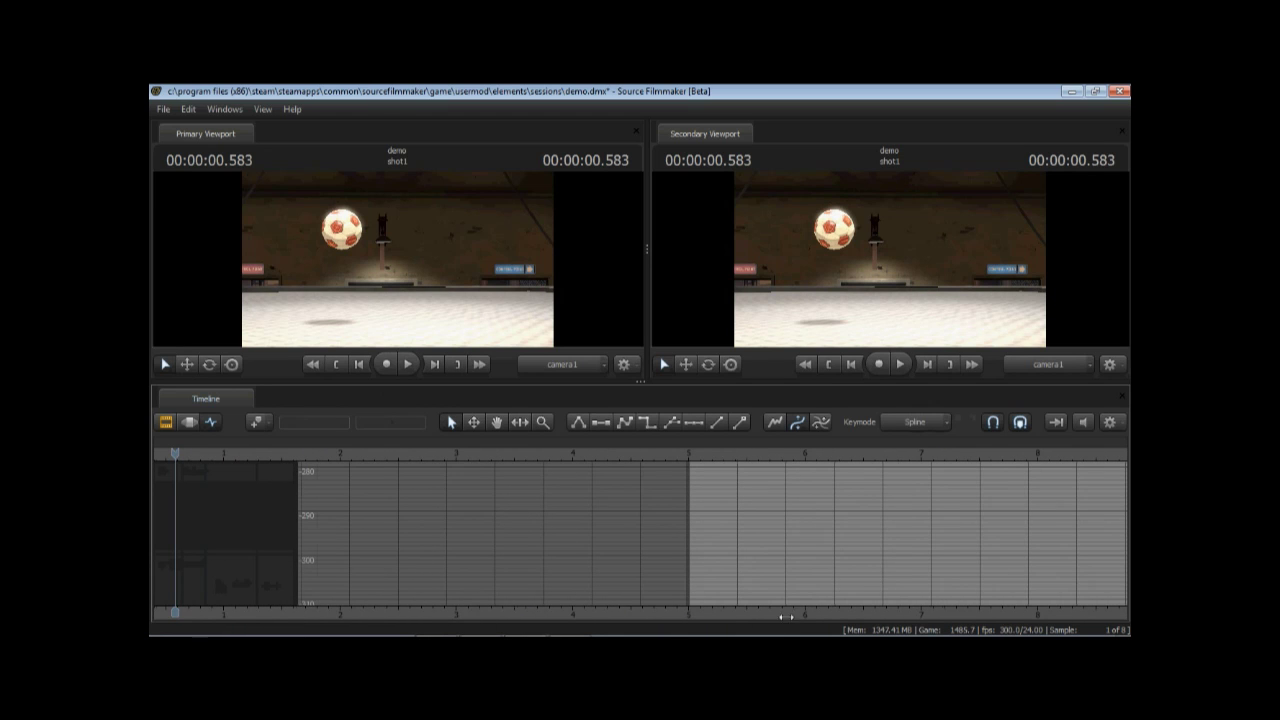
pyautogui.moveTo(786, 617); pyautogui.dragTo(400, 614)
pyautogui.scroll(-1, 400, 614)
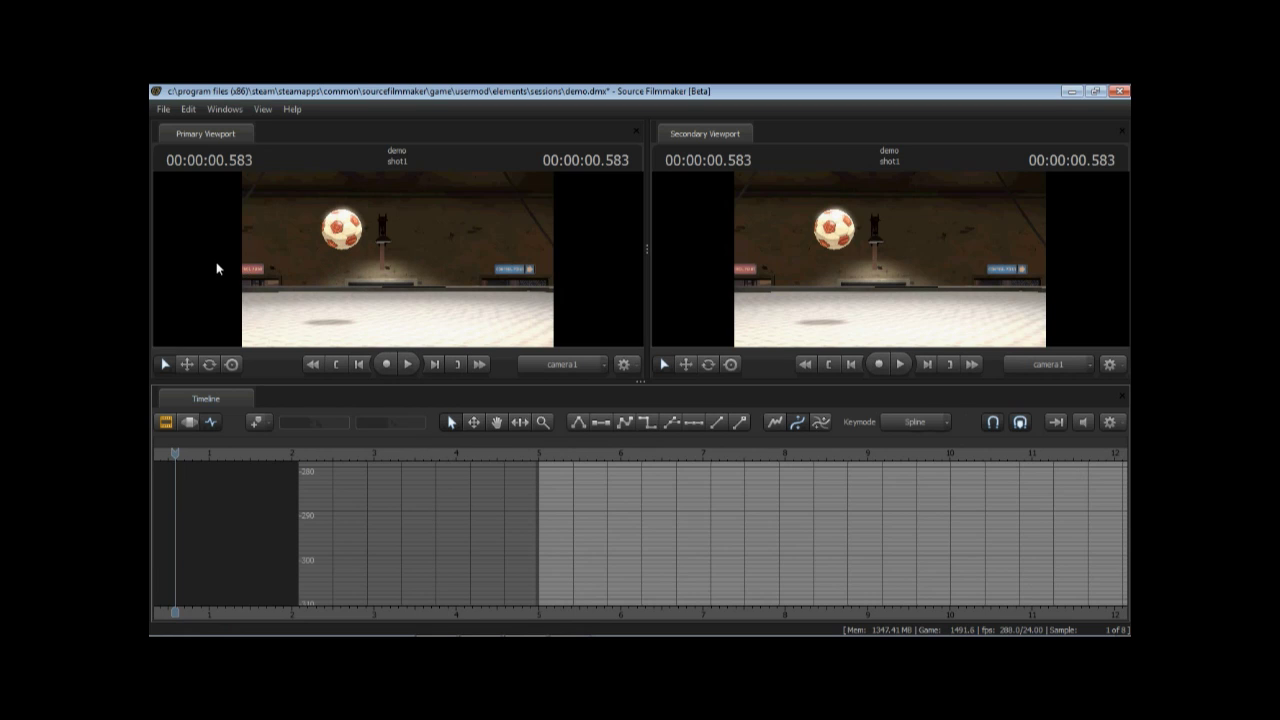
# - Select soccer_ball1's rootTransform control in the Animation Set Editor to load its curves into the Graph Editor, then close that window
pyautogui.press('w')
pyautogui.press('w')
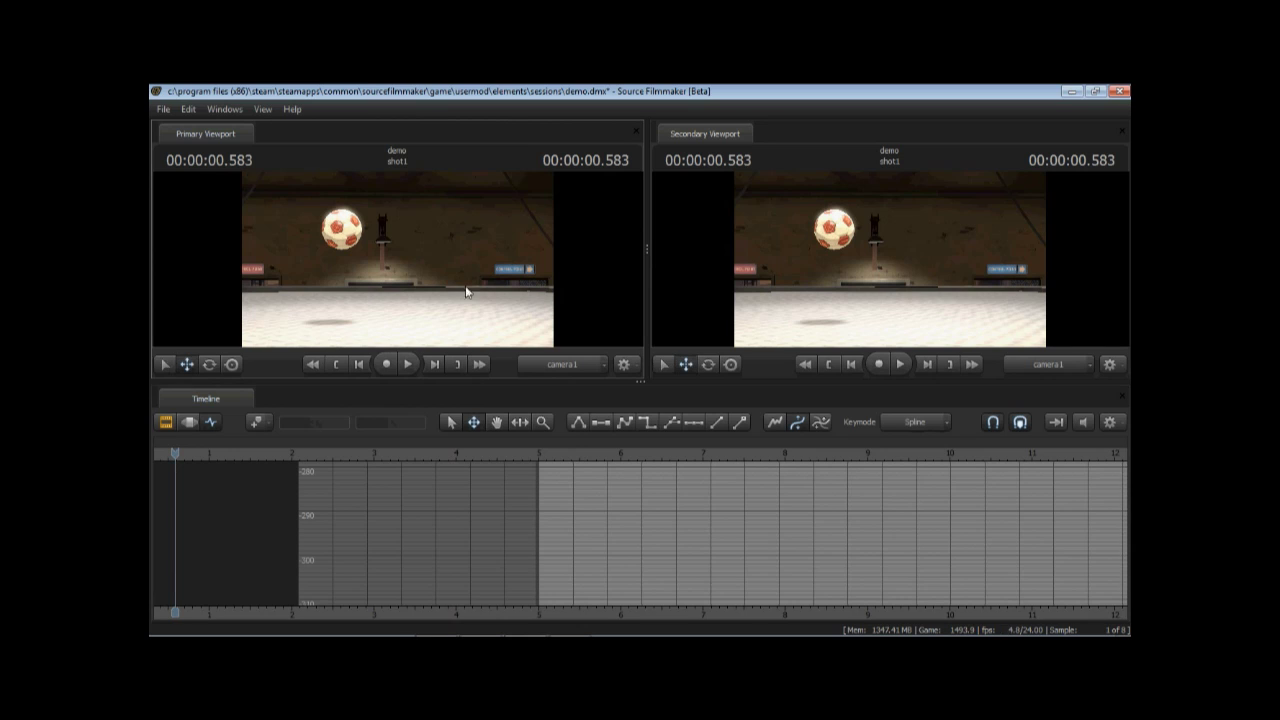
pyautogui.click(230, 110)
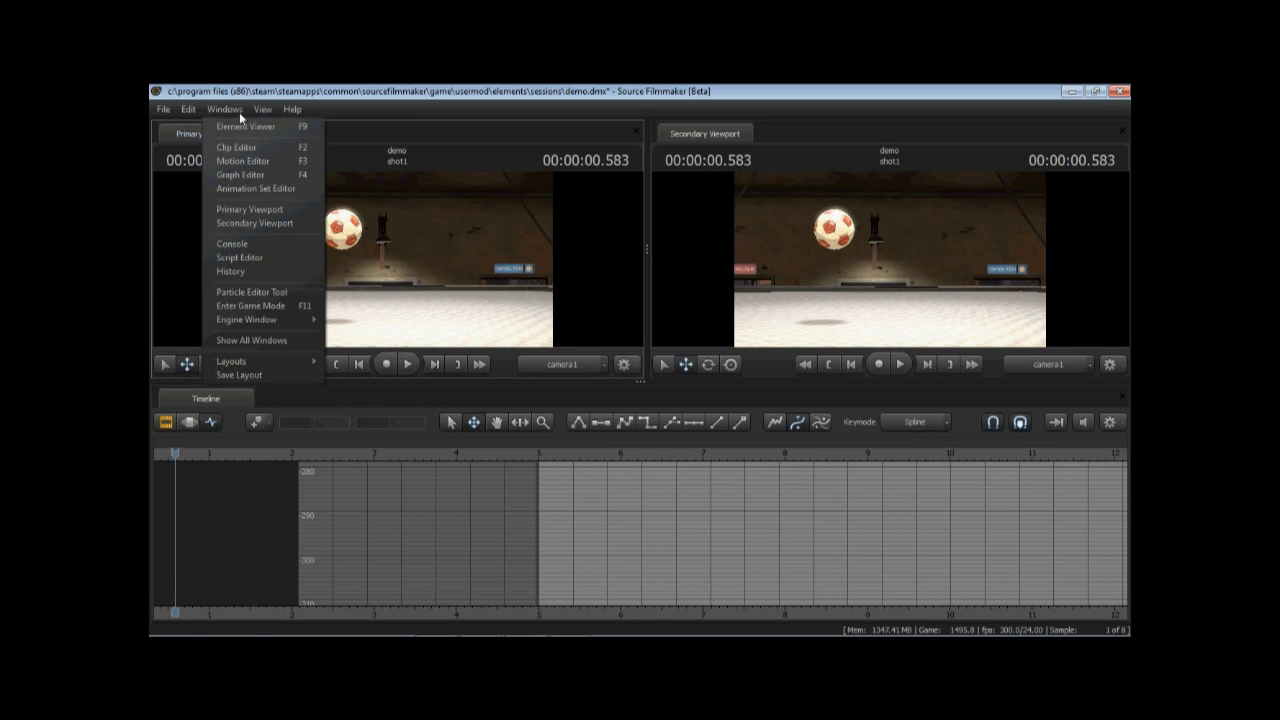
pyautogui.click(247, 185)
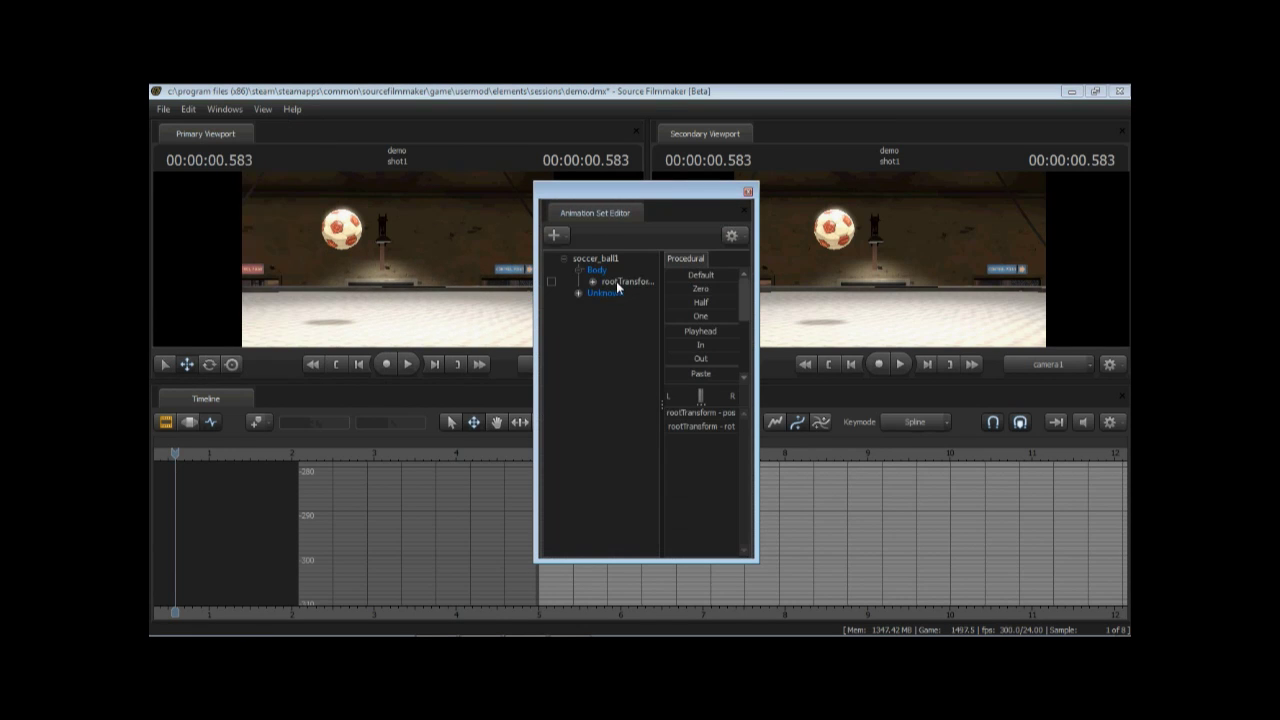
pyautogui.click(616, 281)
pyautogui.click(746, 193)
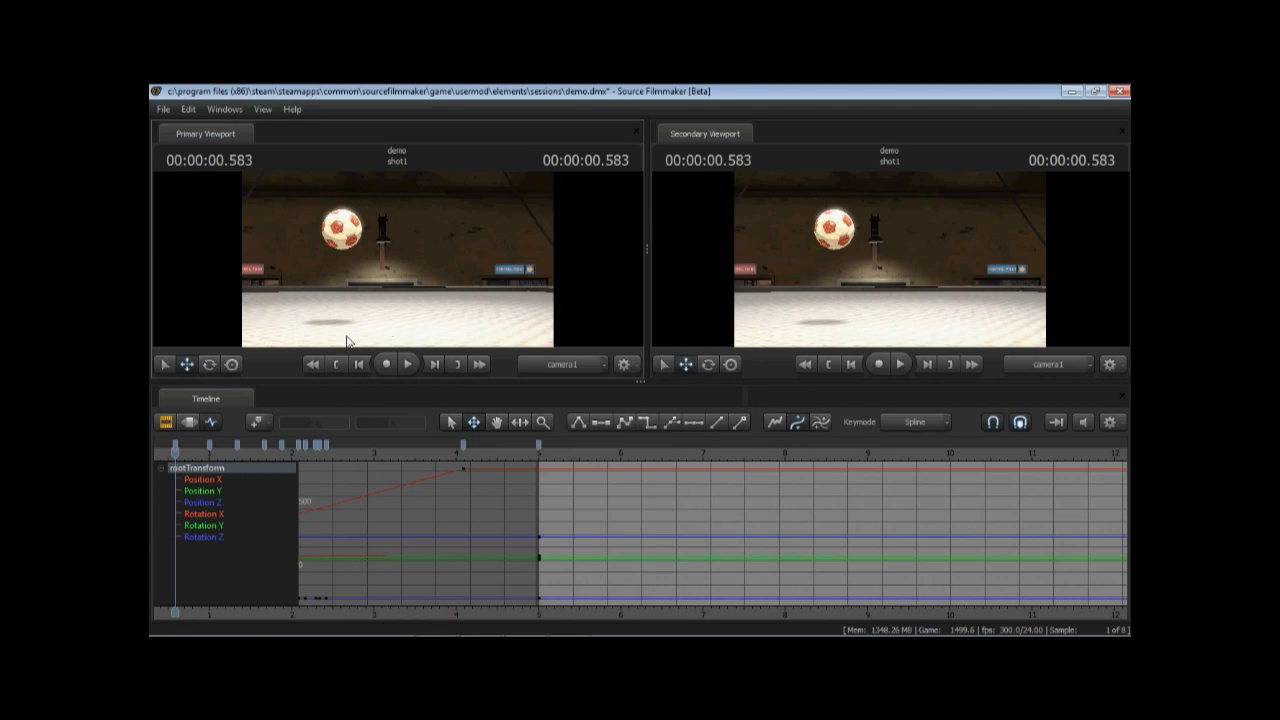
# - At shot2's frame 120 (10 seconds), move the soccer ball along its Y axis to the far left side of the scene
pyautogui.moveTo(548, 450); pyautogui.dragTo(544, 446)
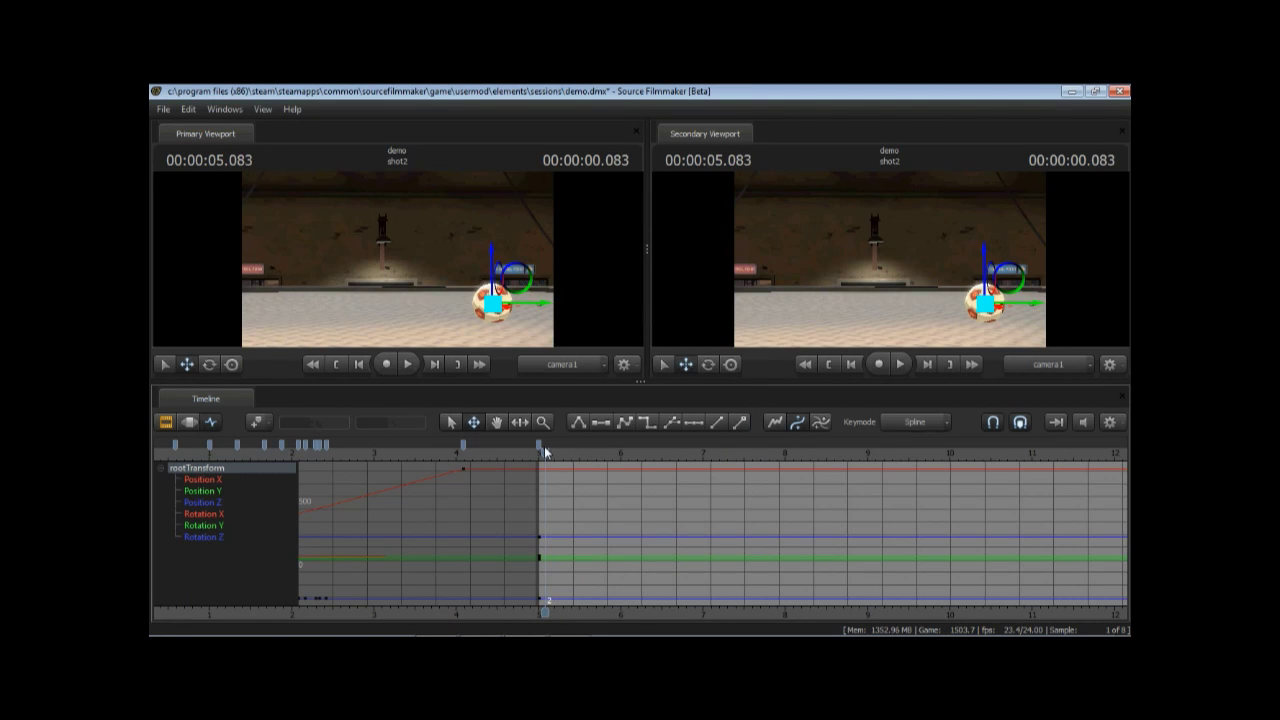
pyautogui.moveTo(546, 450); pyautogui.dragTo(950, 456)
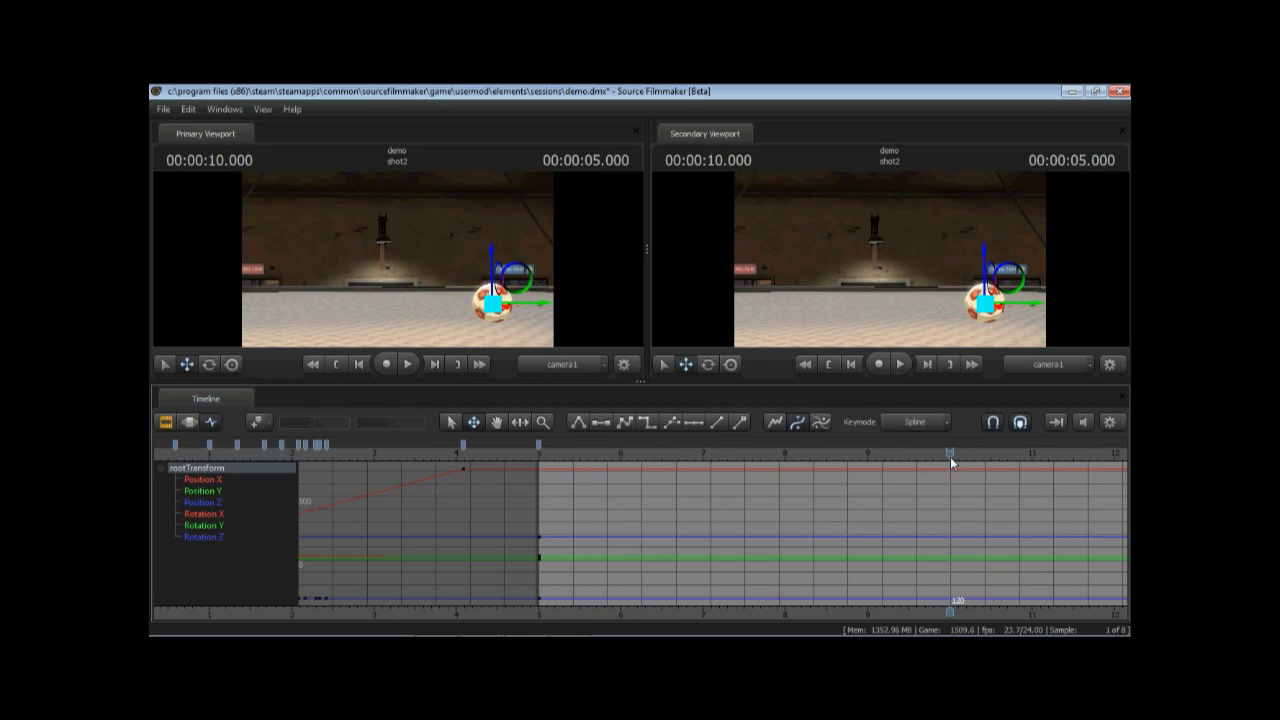
pyautogui.press('Left')
pyautogui.press('Left')
pyautogui.press('Right')
pyautogui.press('Right')
pyautogui.moveTo(540, 304); pyautogui.dragTo(326, 298)
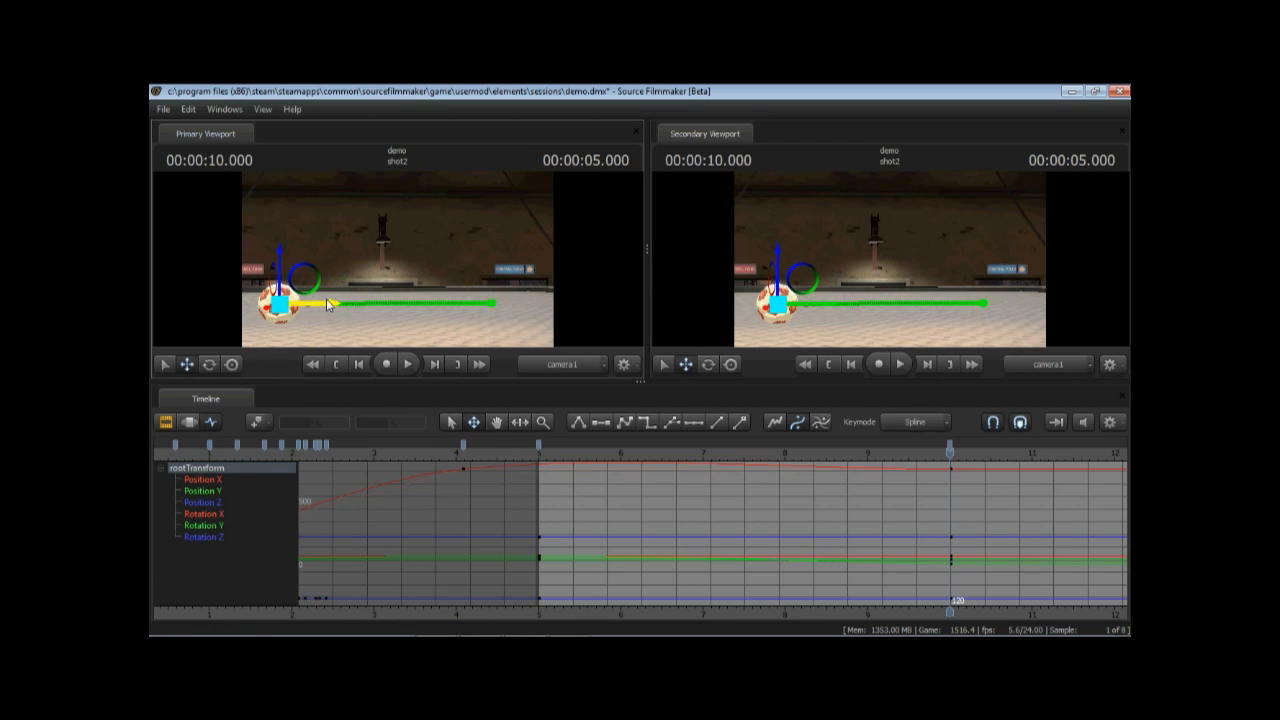
# - Isolate the Position Y curve and scrub through shot2 to examine the ball's motion between its two keys
pyautogui.click(545, 449)
pyautogui.click(215, 492)
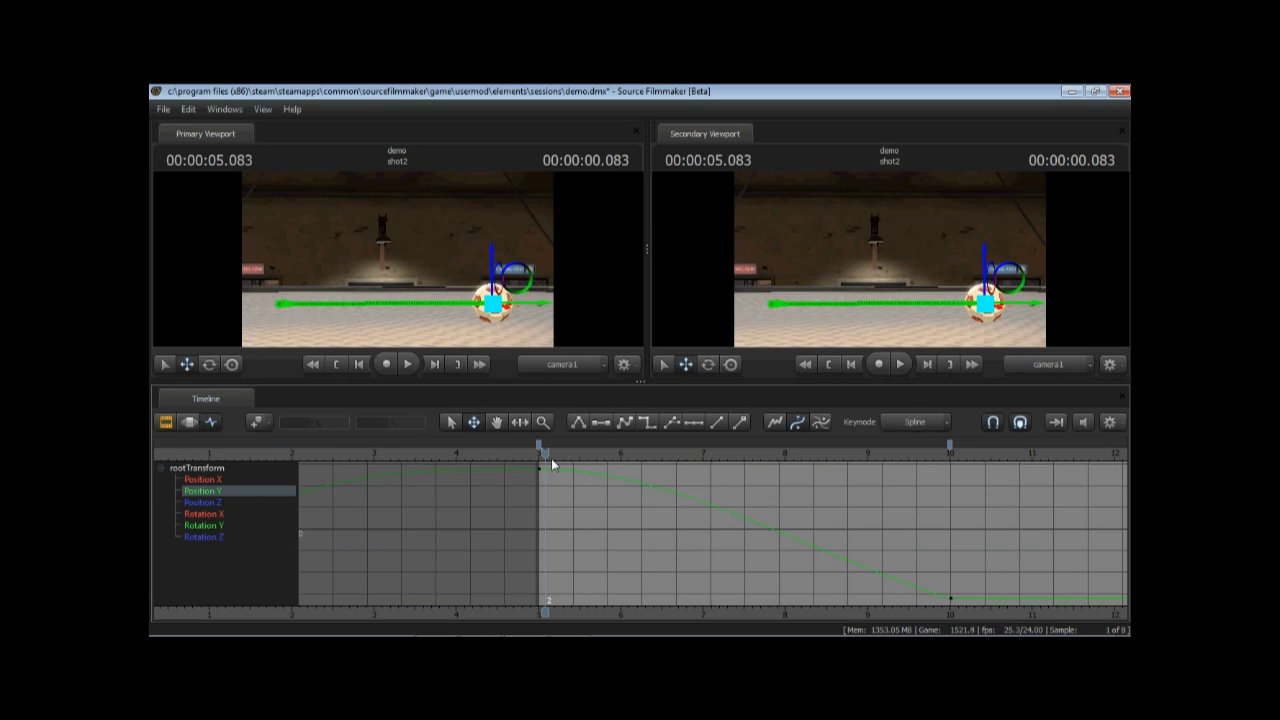
pyautogui.moveTo(547, 455); pyautogui.dragTo(552, 452)
pyautogui.click(539, 468)
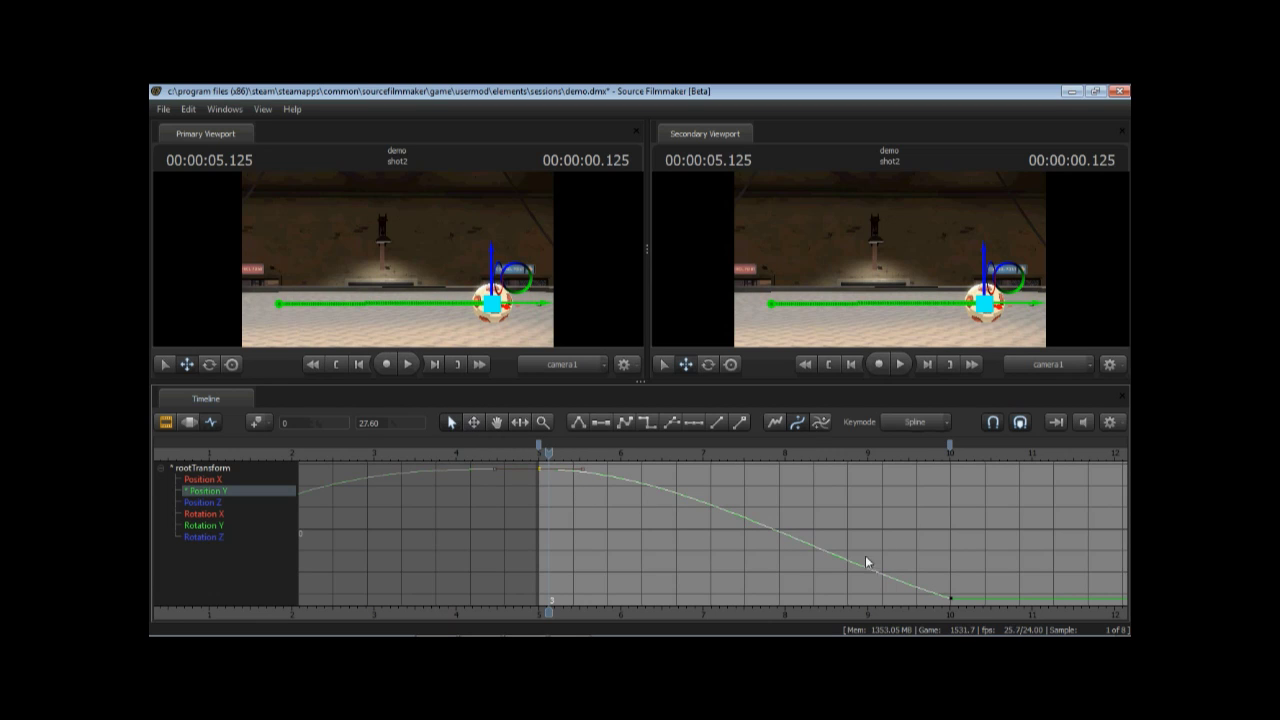
pyautogui.moveTo(922, 570); pyautogui.dragTo(970, 617)
pyautogui.moveTo(548, 453); pyautogui.dragTo(721, 508)
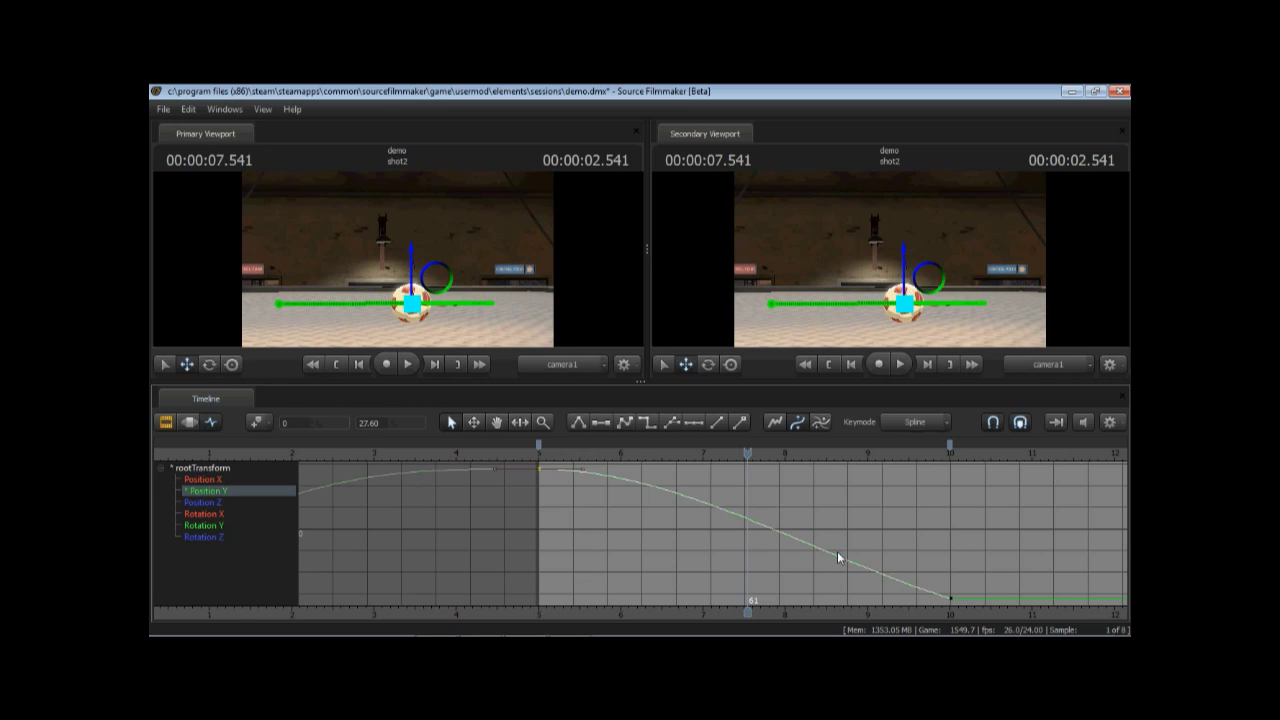
pyautogui.moveTo(746, 452); pyautogui.dragTo(566, 465)
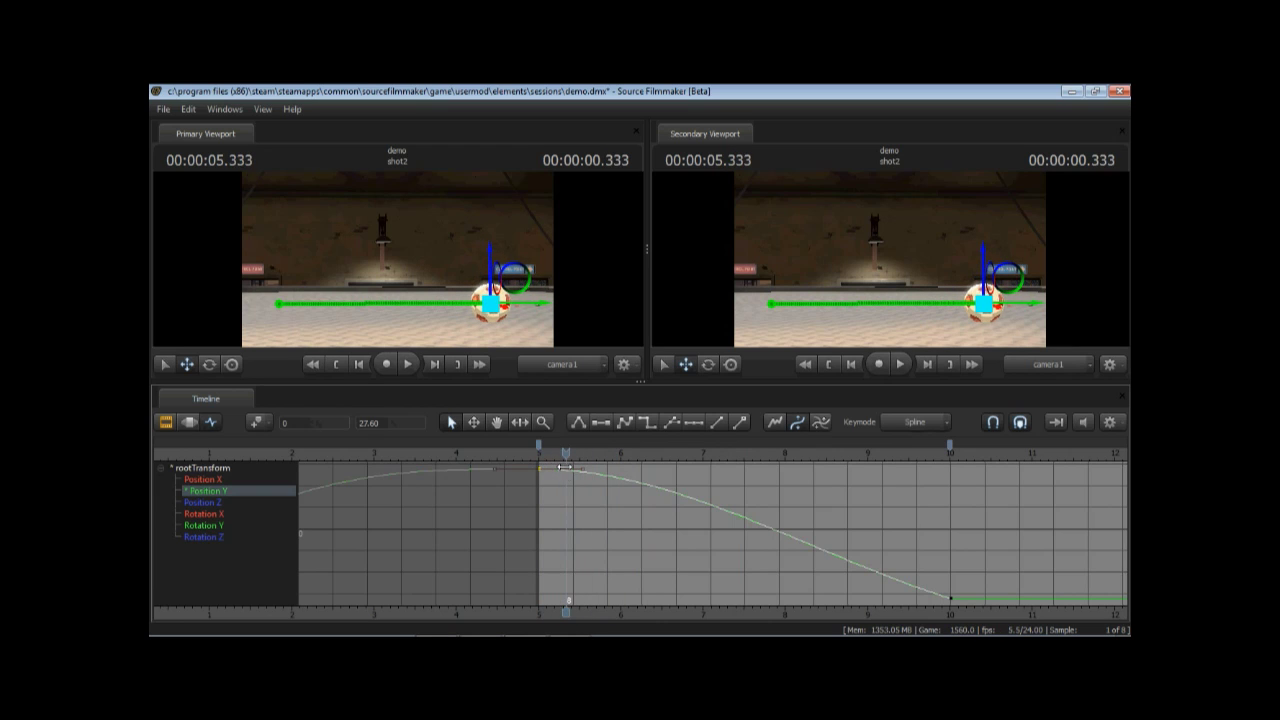
# - Inspect the values of the Position Y keys at frames 0 and 120 of shot2, then clear the key selection
pyautogui.doubleClick(383, 424)
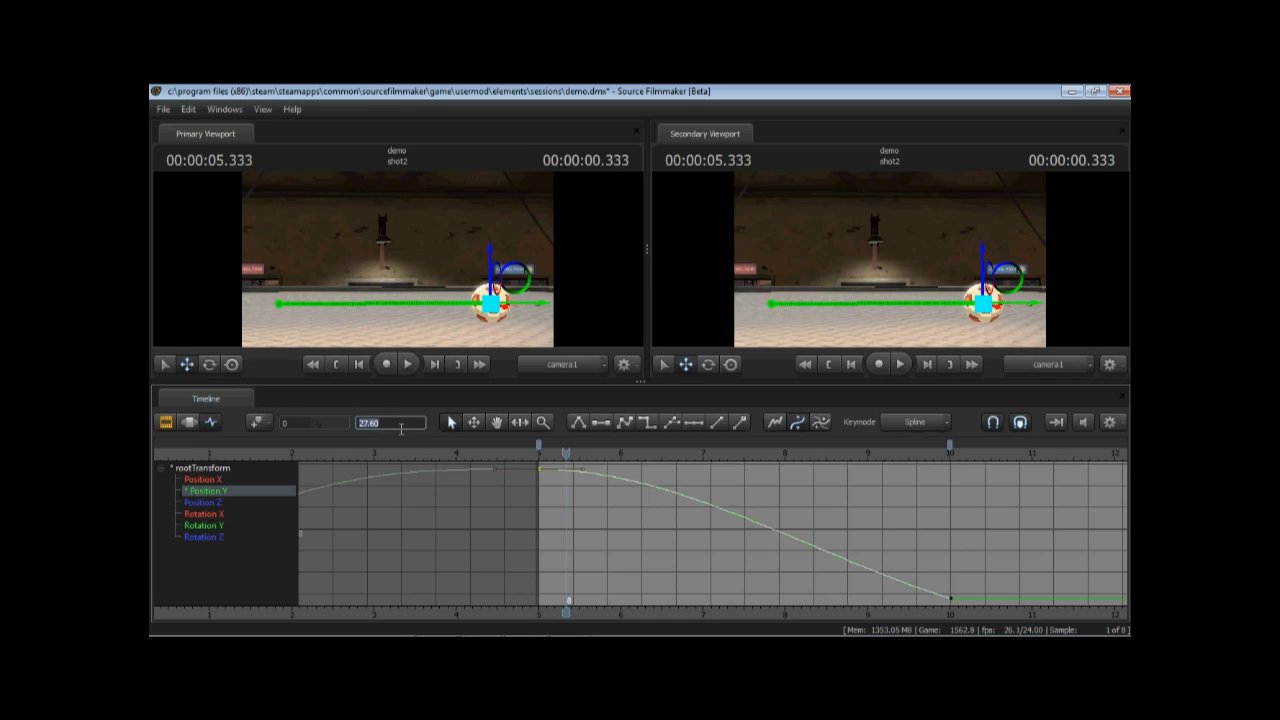
pyautogui.click(552, 458)
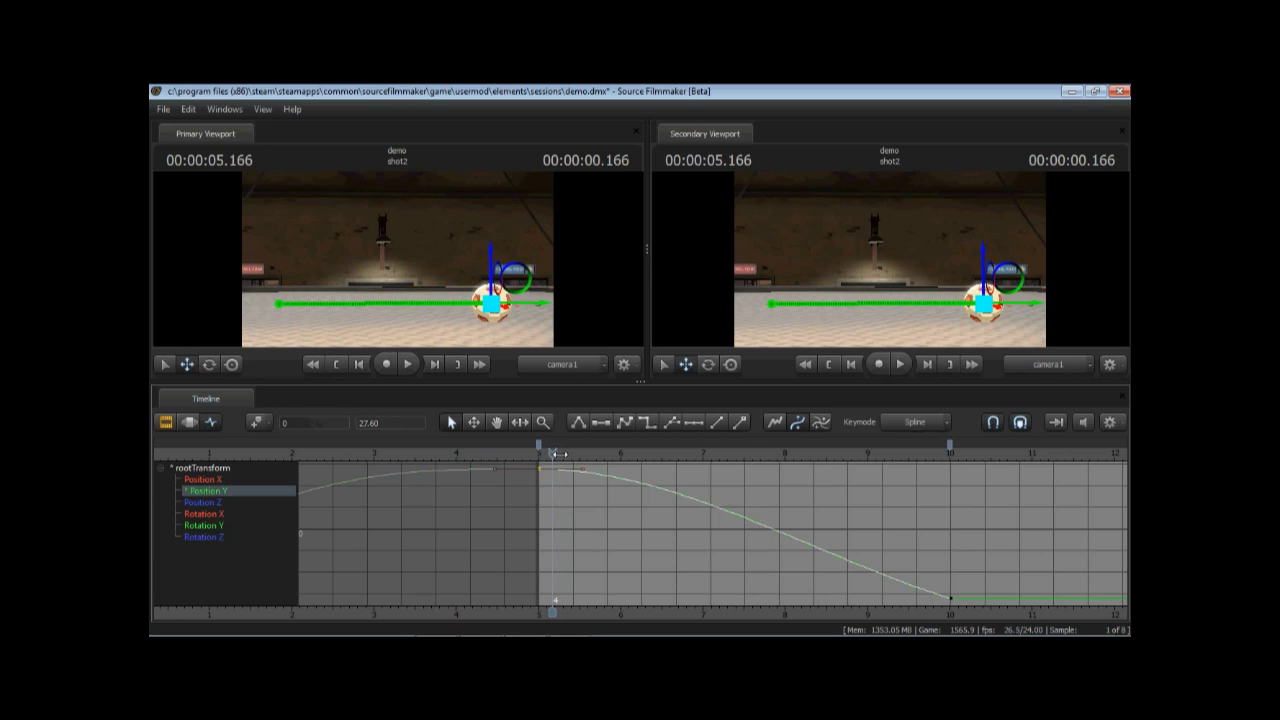
pyautogui.moveTo(552, 456); pyautogui.dragTo(590, 456)
pyautogui.click(951, 598)
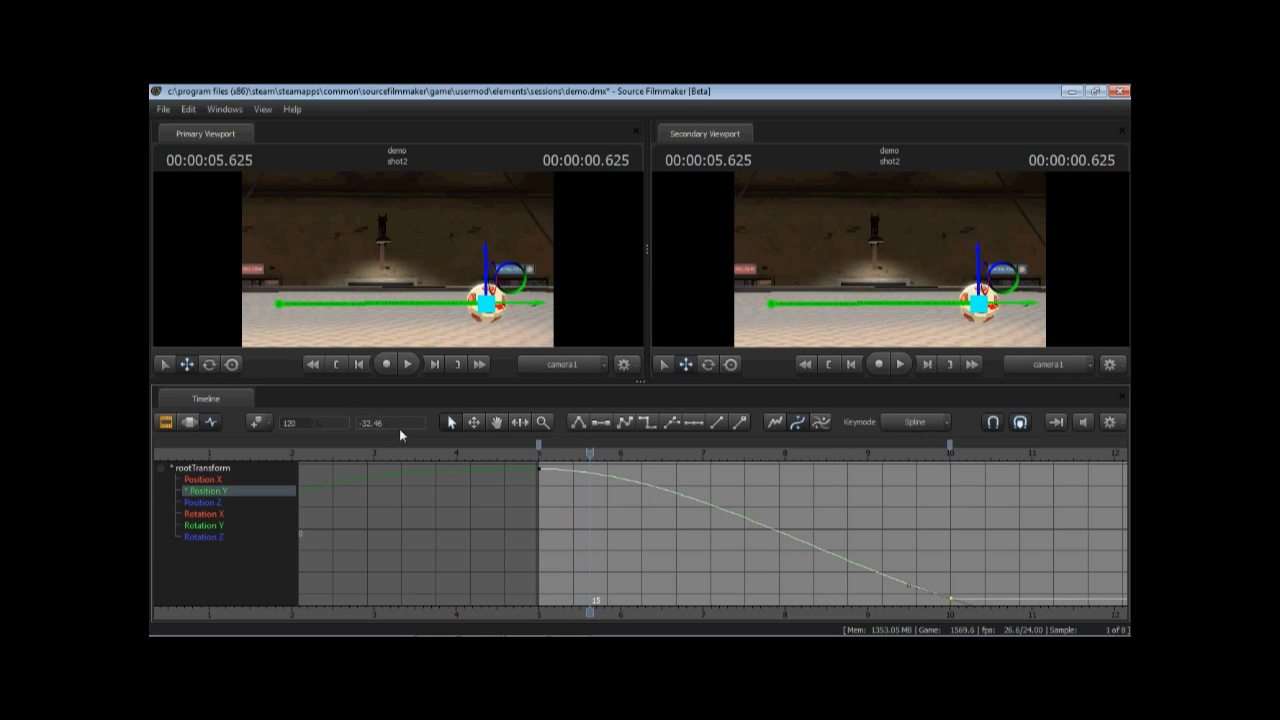
pyautogui.doubleClick(361, 430)
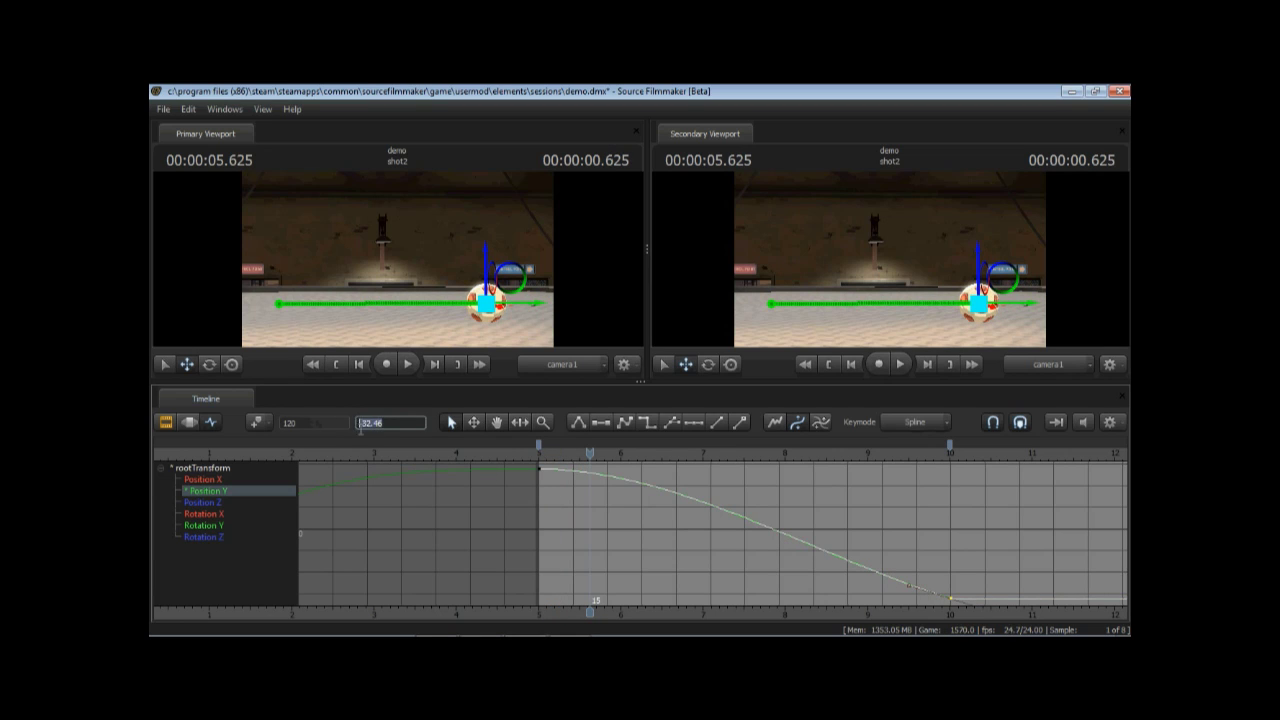
pyautogui.click(904, 540)
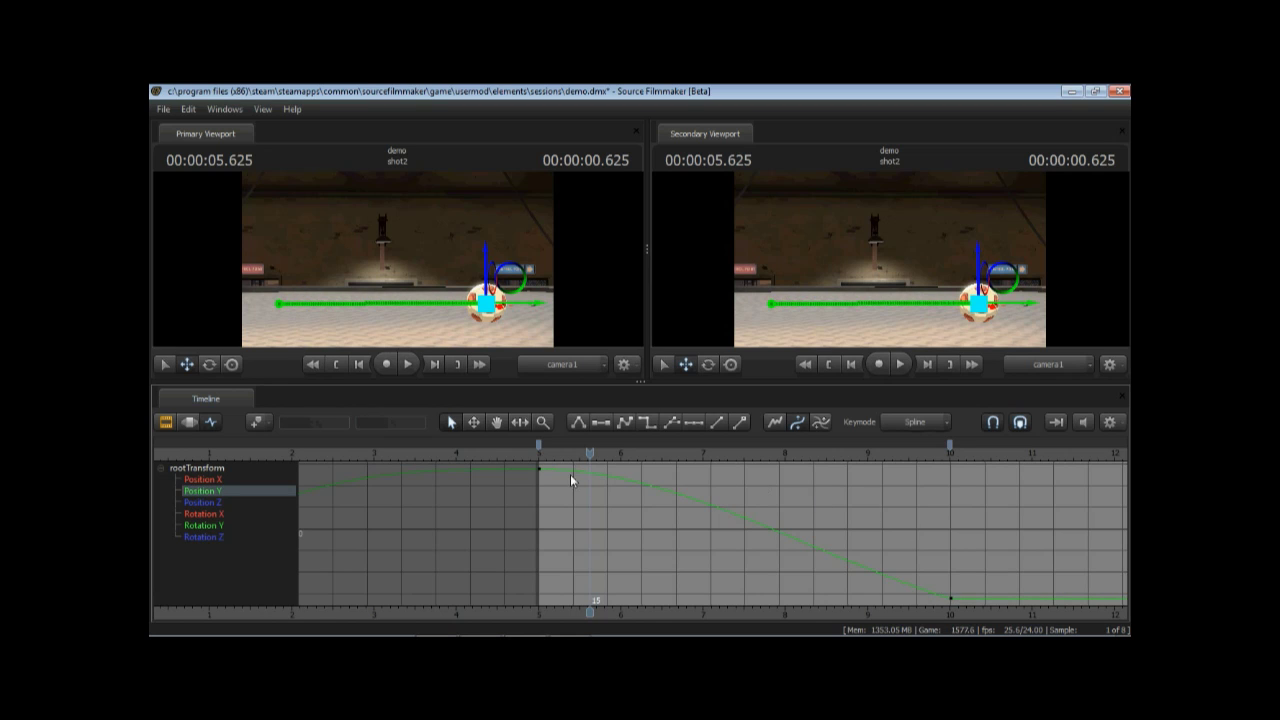
# - Apply flat tangents to the Position Y key at frame 120 and play back the ball's roll to a stop
pyautogui.click(912, 571)
pyautogui.click(600, 424)
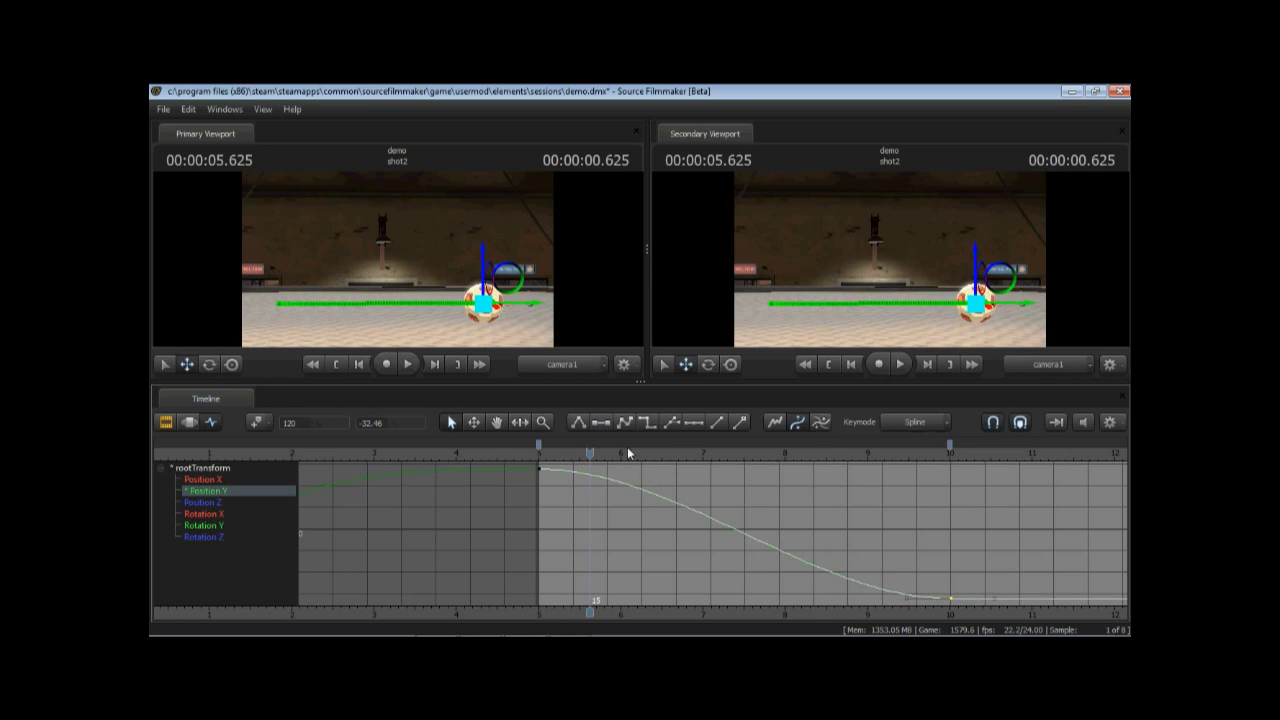
pyautogui.moveTo(589, 452)
pyautogui.mouseDown()
pyautogui.moveTo(543, 452)
pyautogui.moveTo(596, 455)
pyautogui.mouseUp()
pyautogui.press('space')
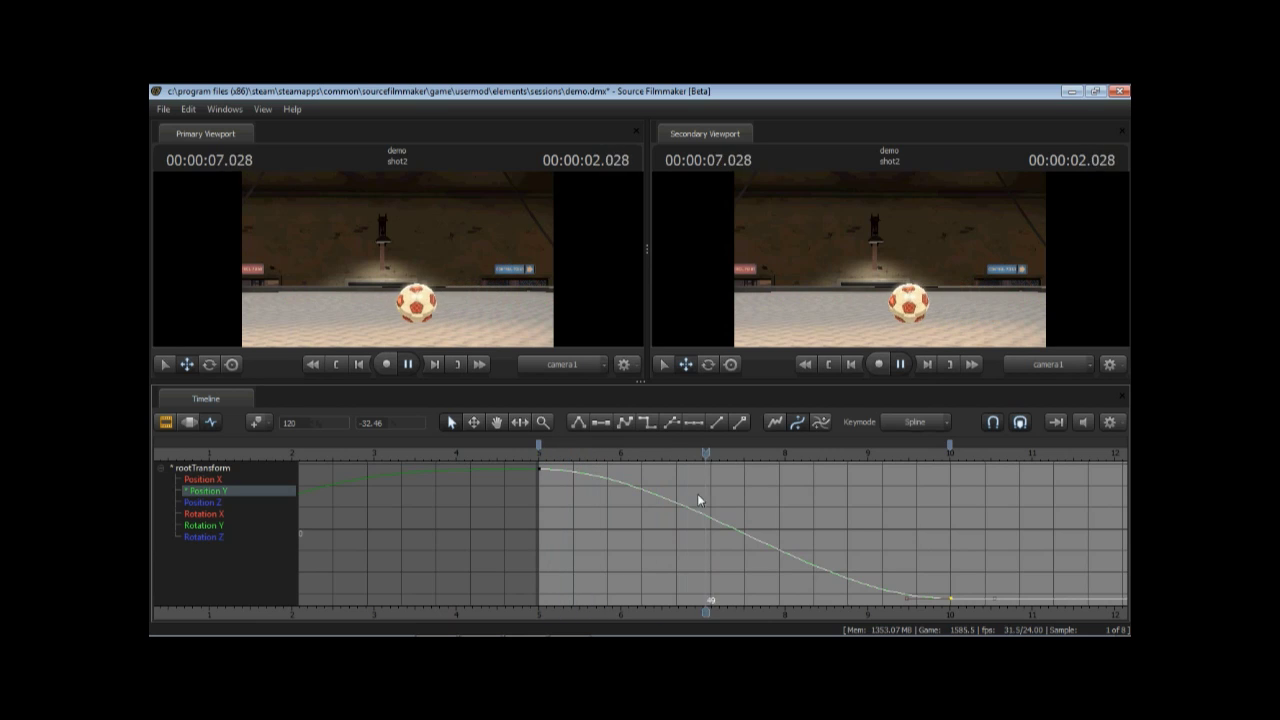
pyautogui.press('space')
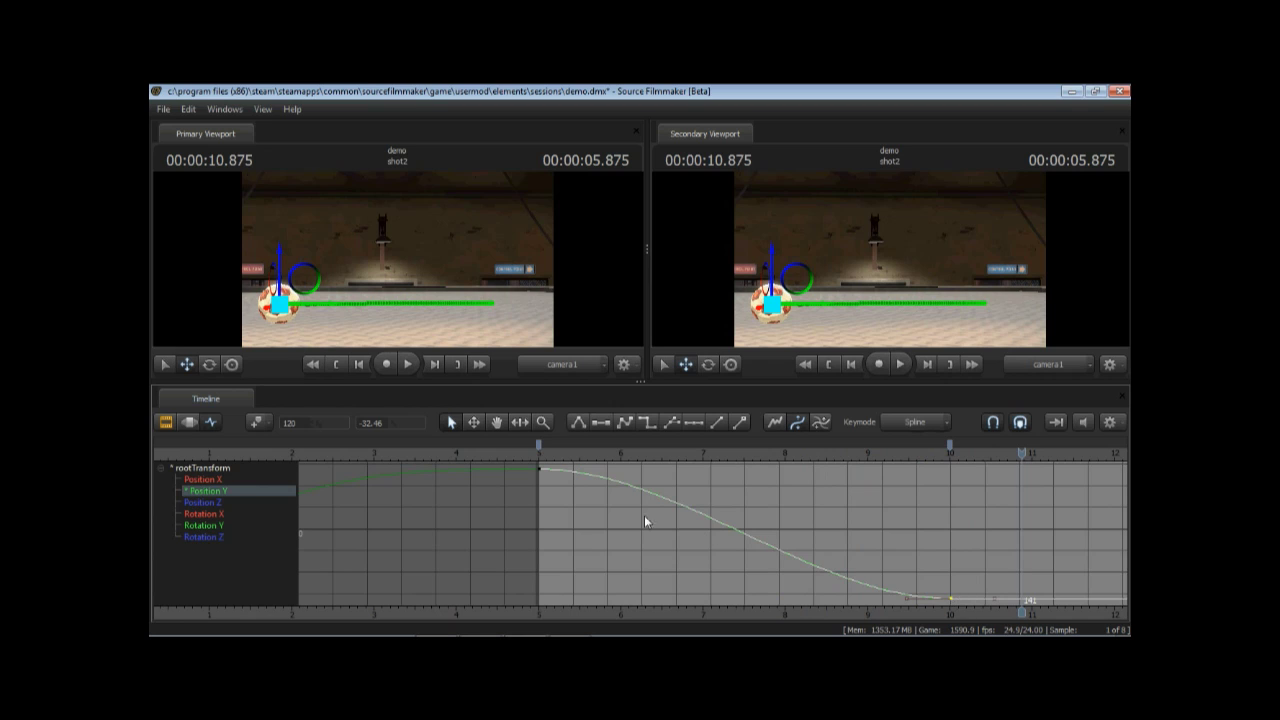
# - Apply linear tangents to the Position Y key at frame 0 and play shot2 from its start
pyautogui.click(540, 468)
pyautogui.click(600, 422)
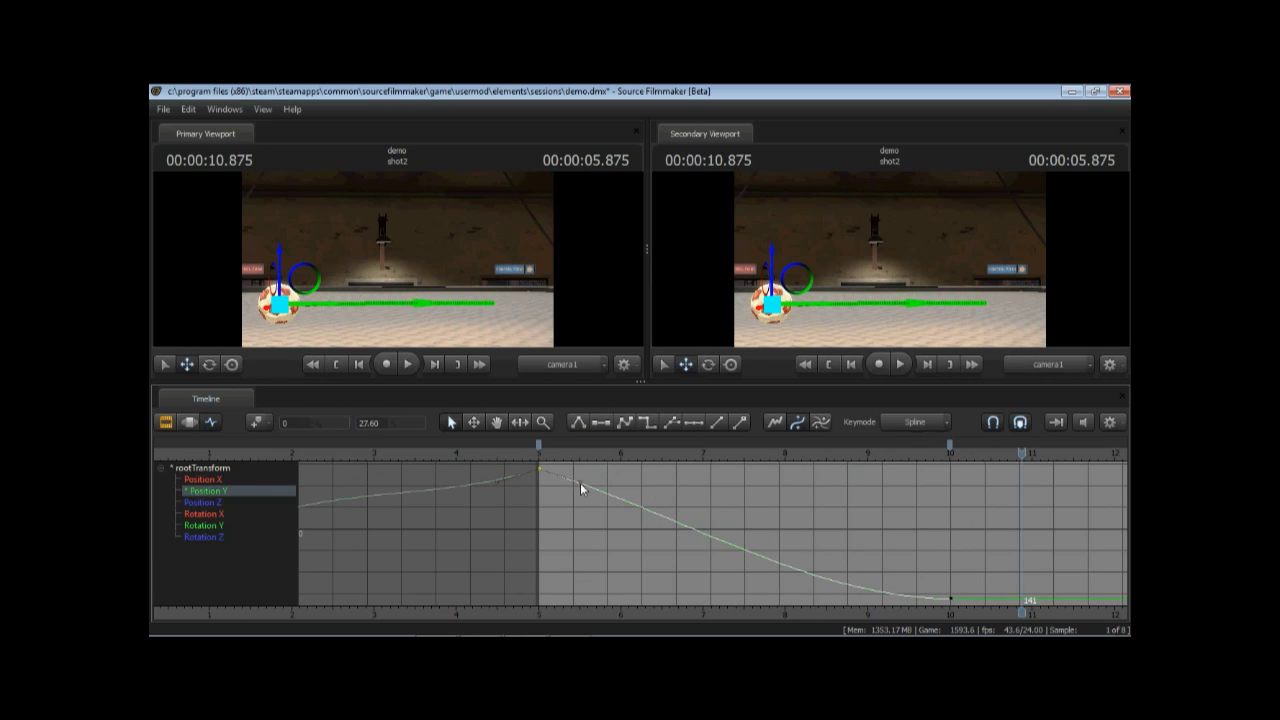
pyautogui.click(548, 453)
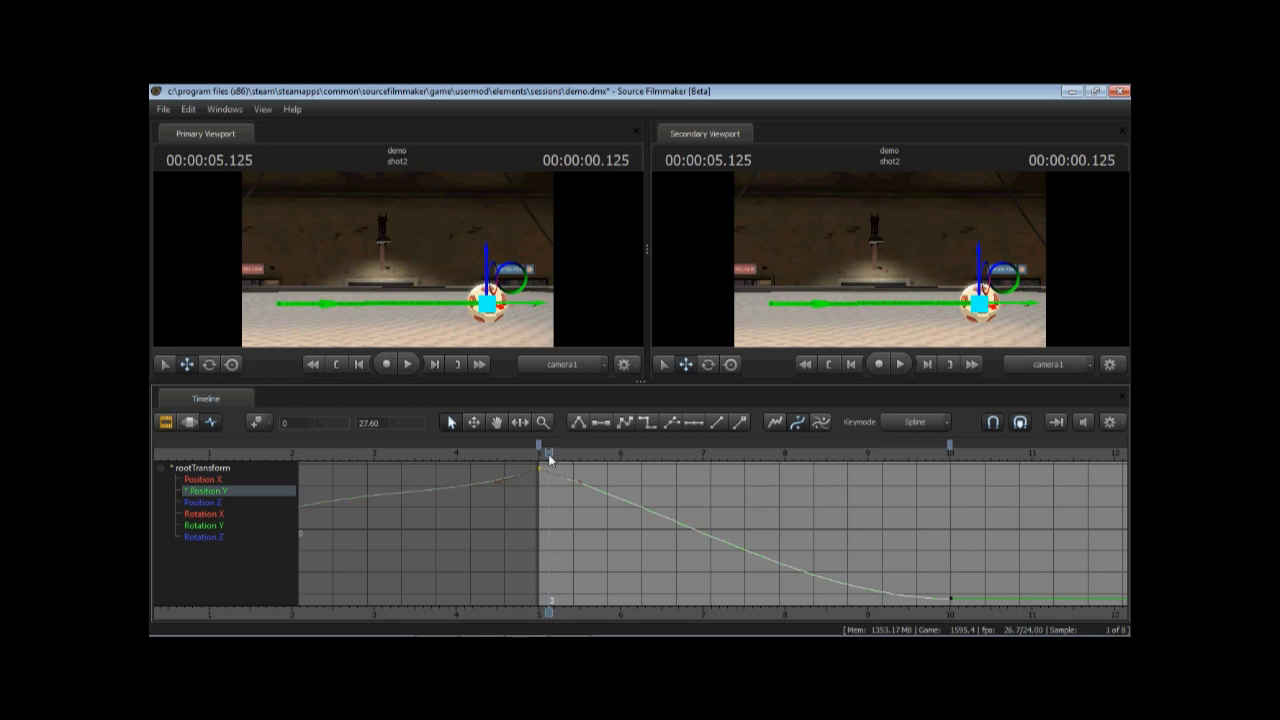
pyautogui.press('Up')
pyautogui.press('space')
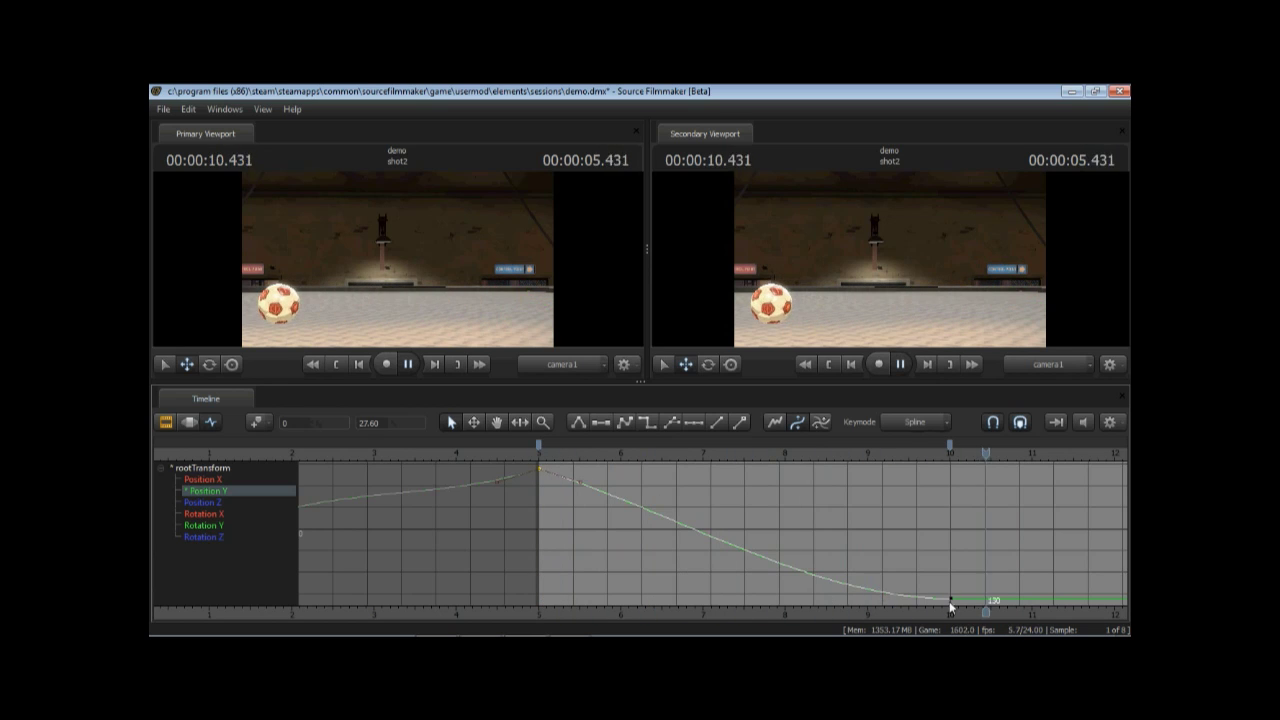
pyautogui.press('space')
# - Try linear tangents on the Position Y key at frame 120, playing and scrubbing through the ball's movement
pyautogui.moveTo(932, 565); pyautogui.dragTo(965, 607)
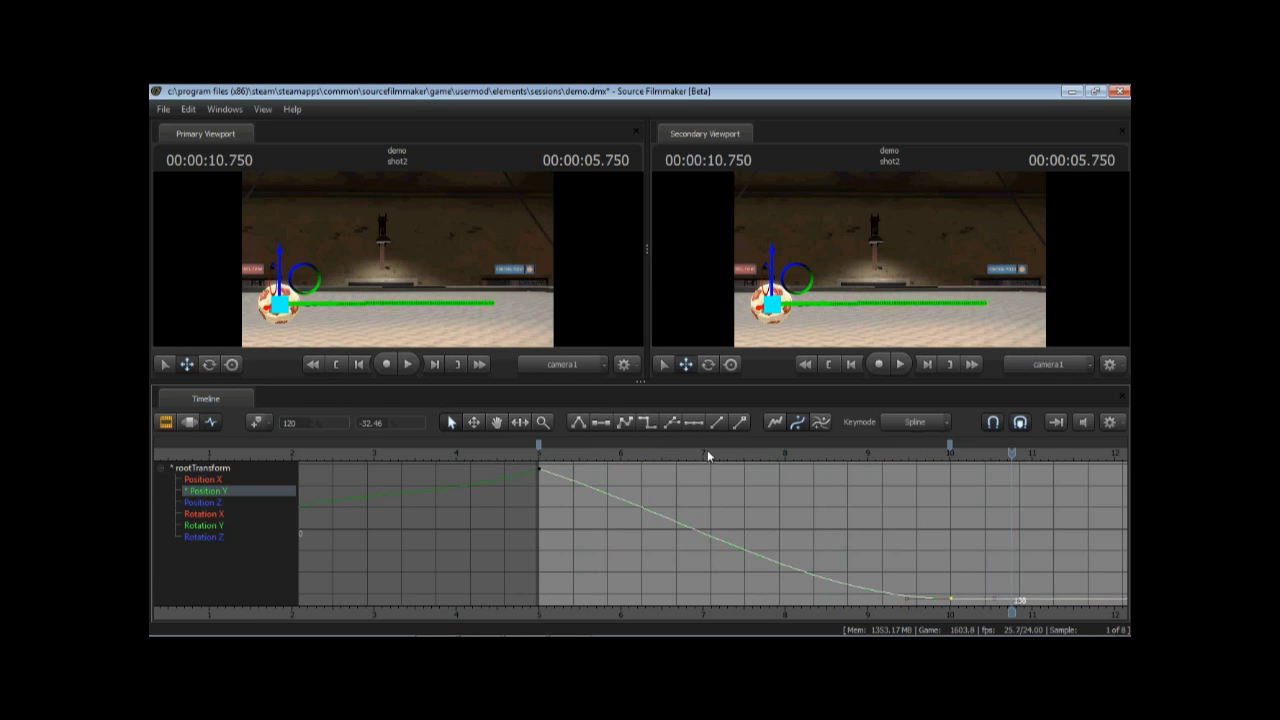
pyautogui.click(579, 423)
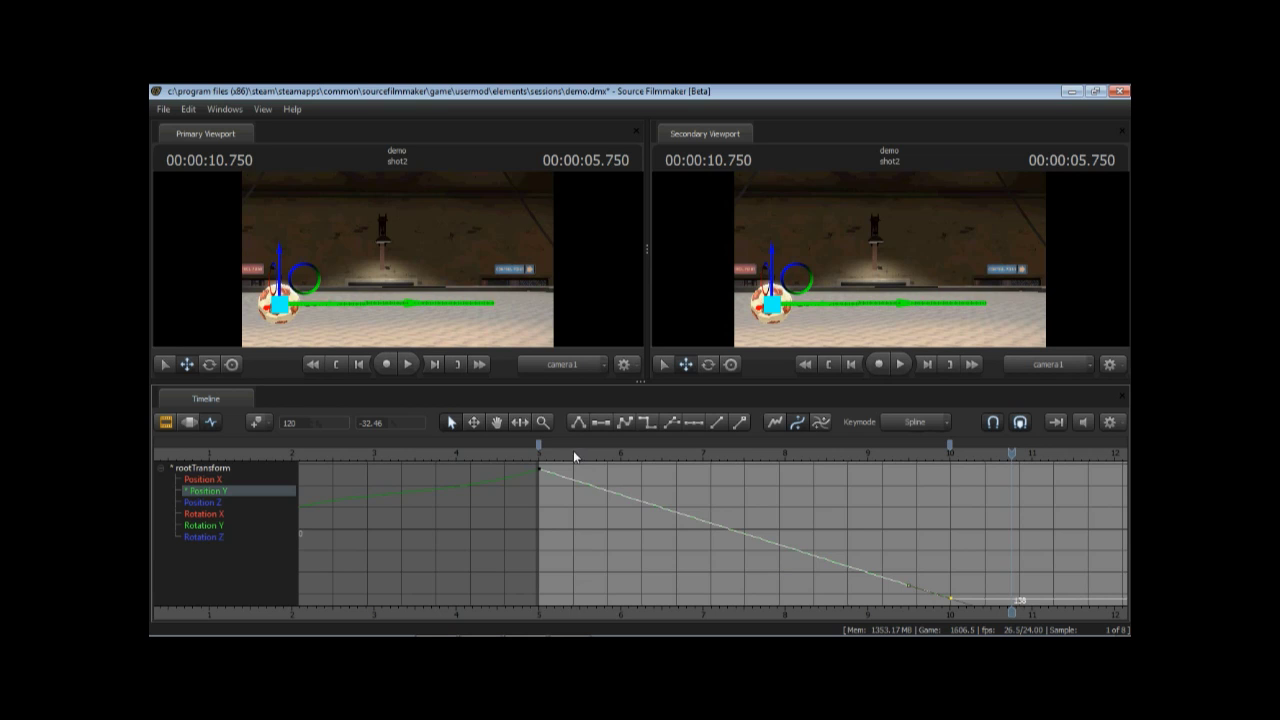
pyautogui.press('space')
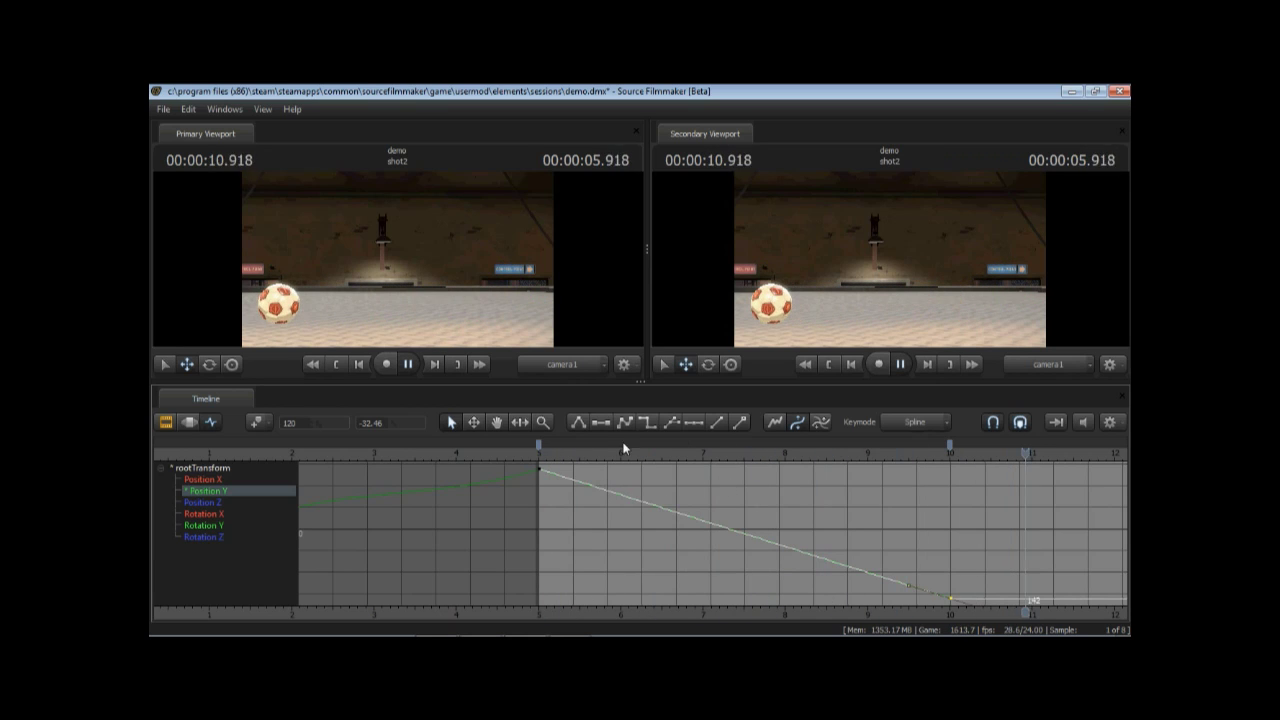
pyautogui.moveTo(566, 452); pyautogui.dragTo(839, 548)
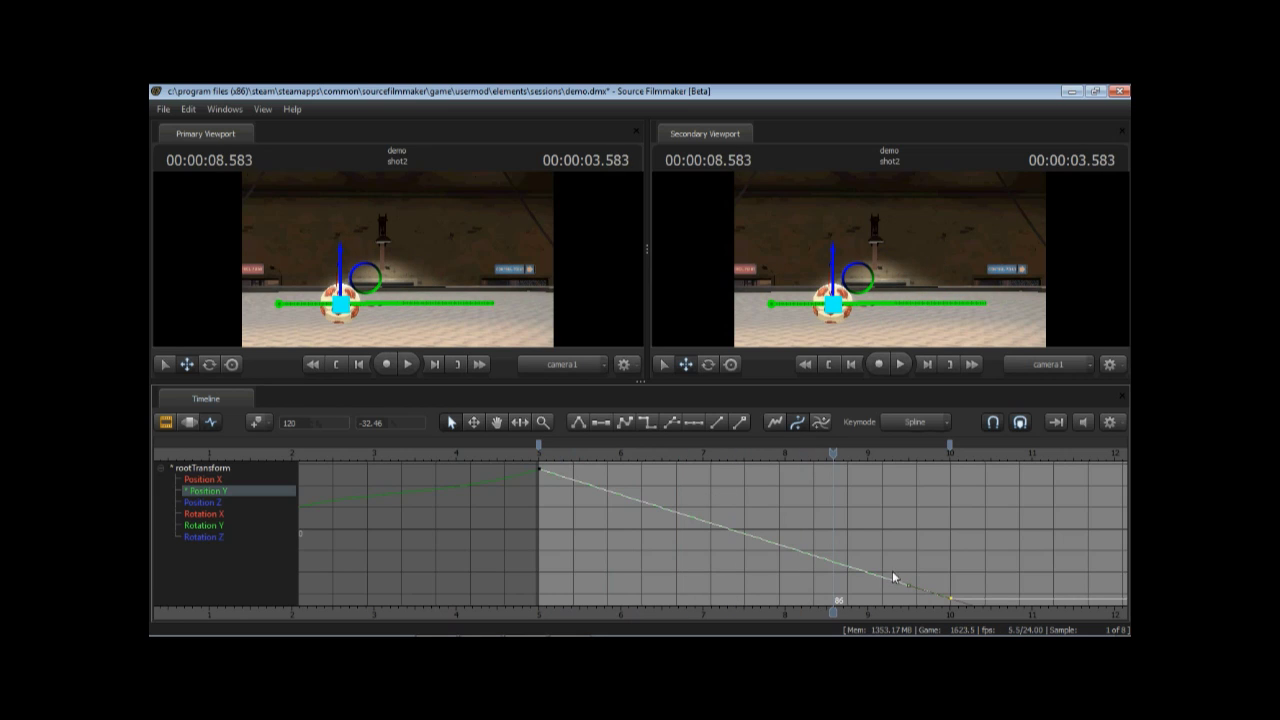
# - Return the Position Y key at frame 120 to flat tangents and play back shot2
pyautogui.click(600, 422)
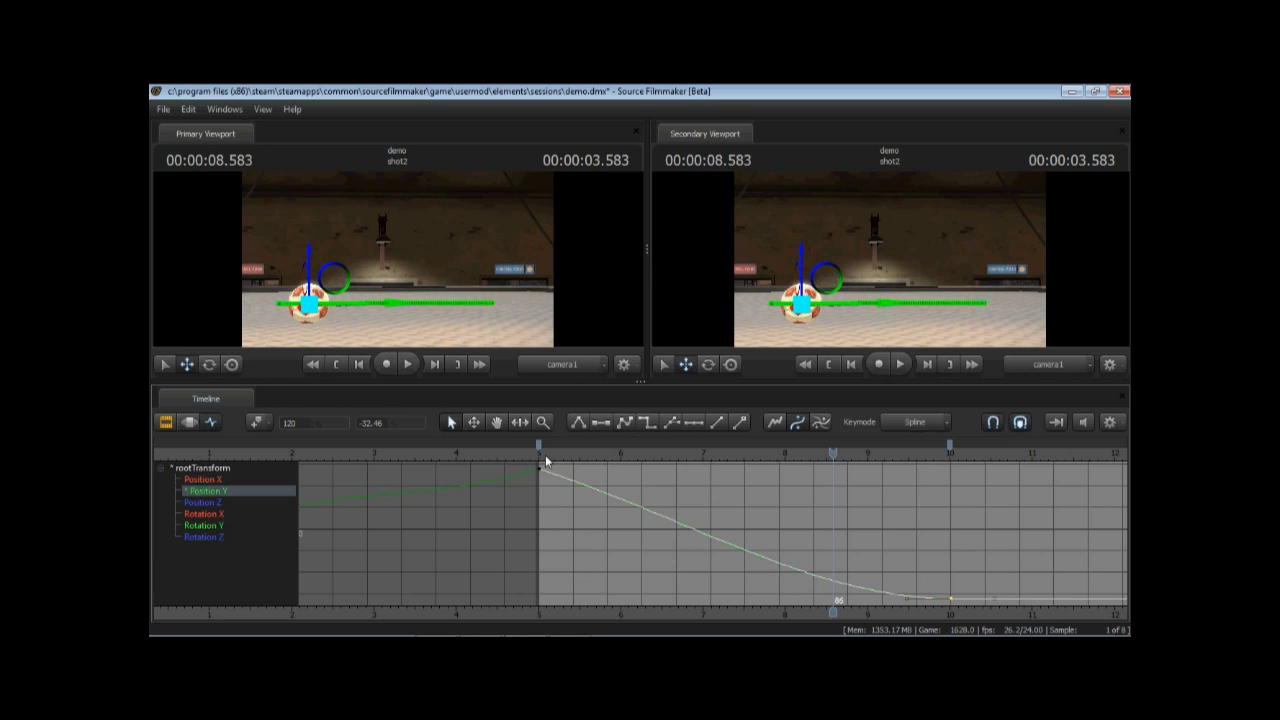
pyautogui.press('space')
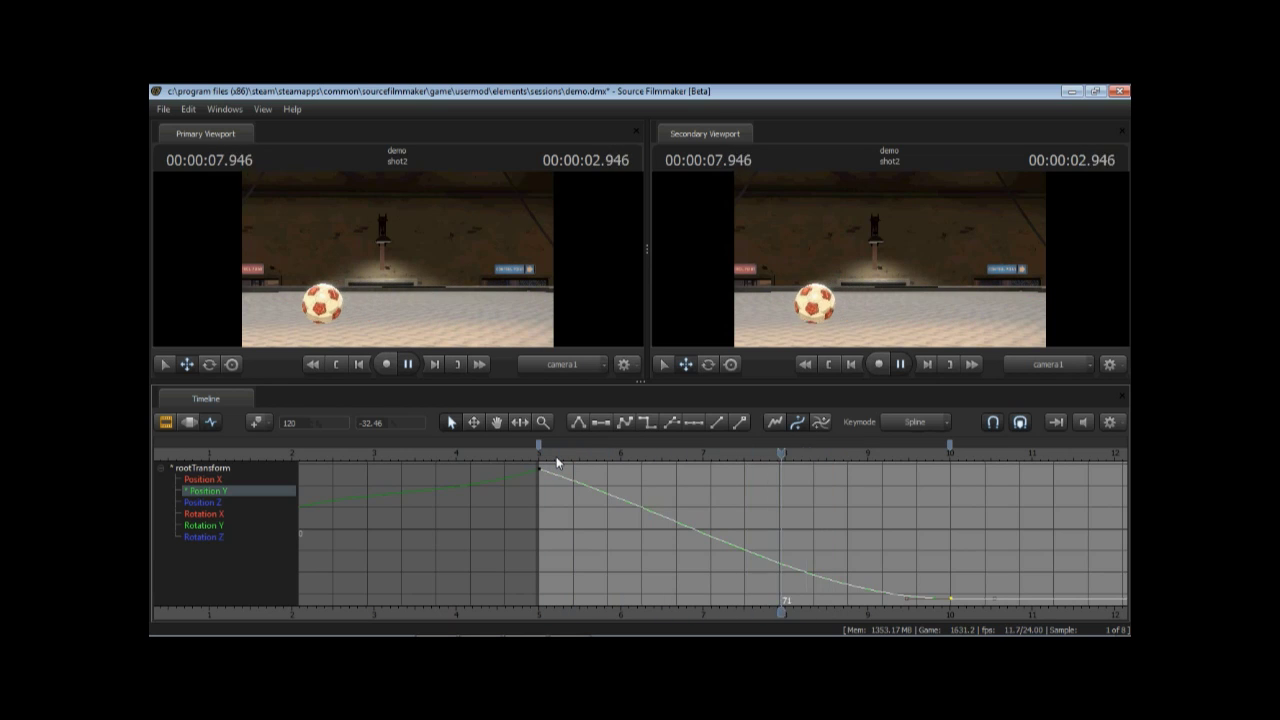
pyautogui.press('space')
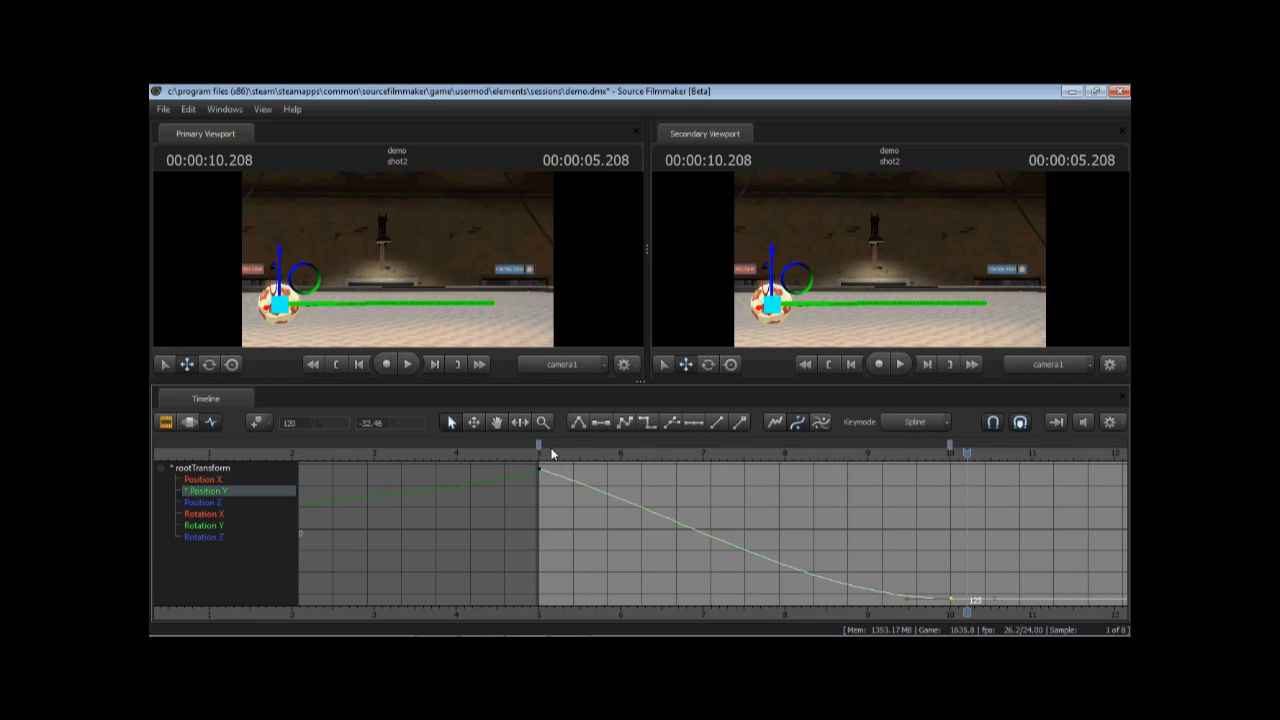
# - Isolate the Position Z curve, check its keys at frames 0 and 120, and return the playhead to shot2's start
pyautogui.click(225, 503)
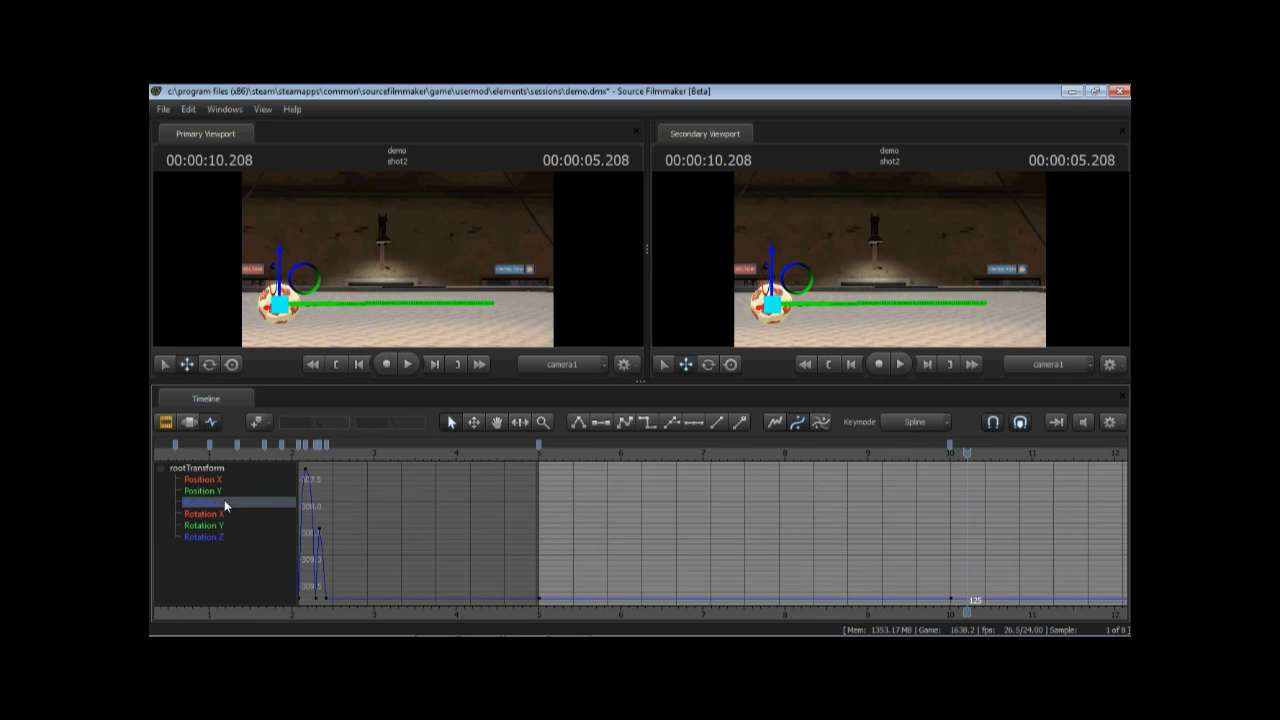
pyautogui.click(553, 455)
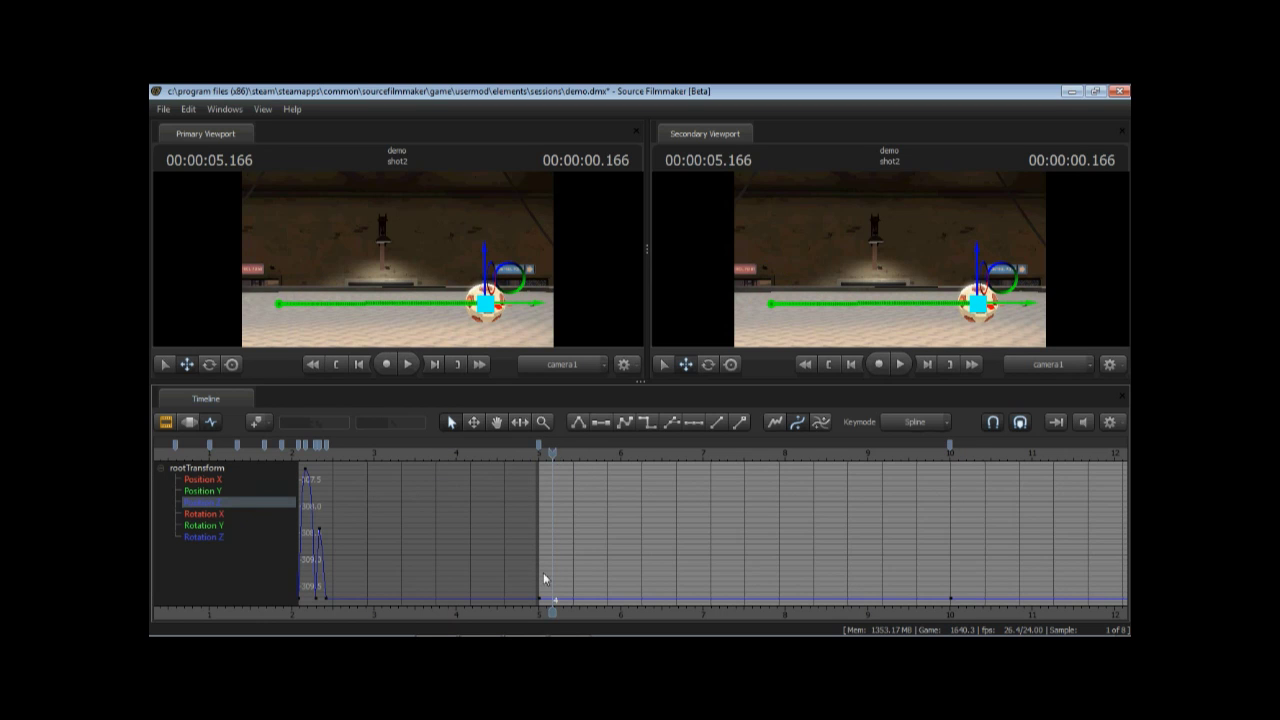
pyautogui.click(540, 598)
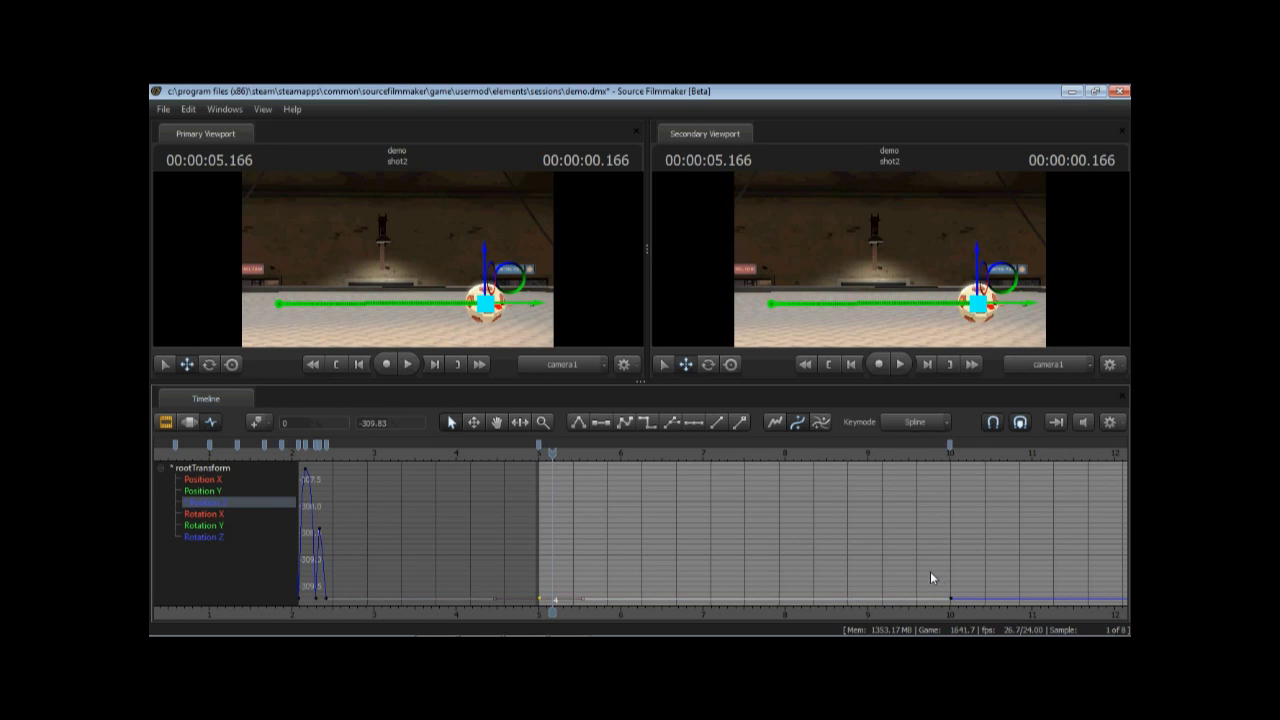
pyautogui.click(950, 598)
pyautogui.moveTo(583, 455); pyautogui.dragTo(659, 456)
pyautogui.press('Up')
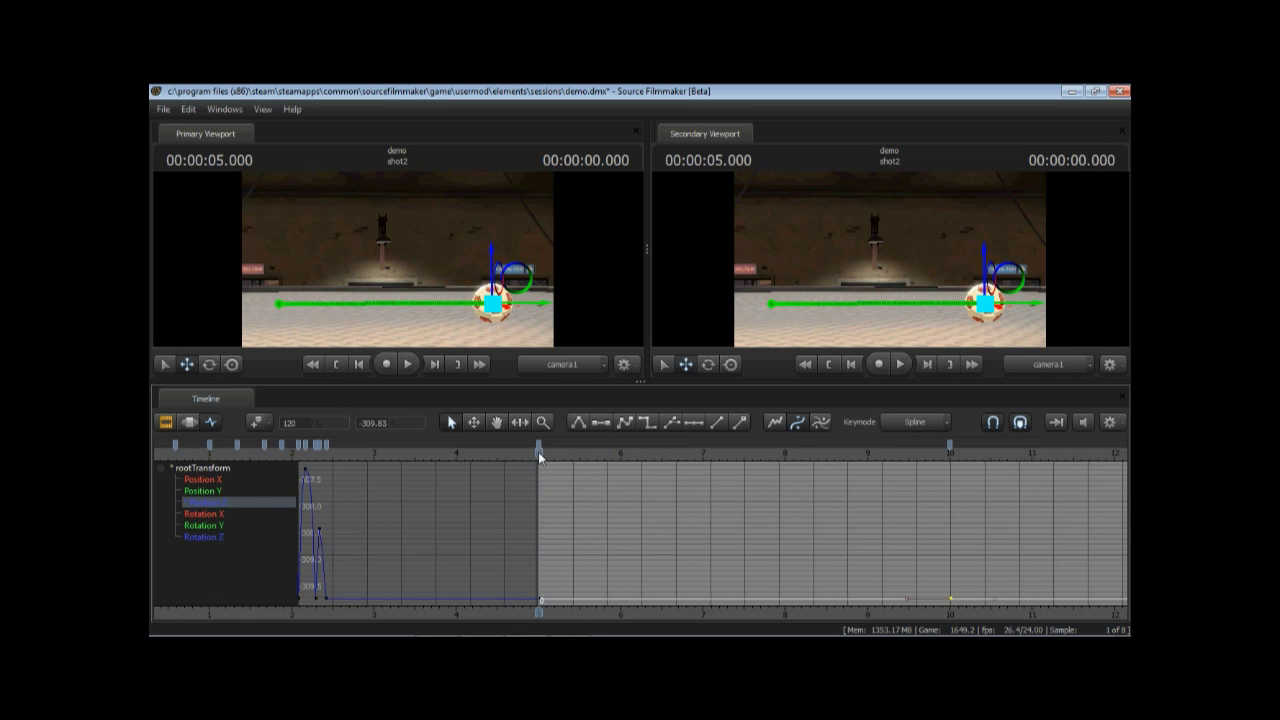
# - Add Position Z keys at frames 9 and 39 of shot2, and switch the viewport from the move manipulator to plain selection
pyautogui.moveTo(540, 452); pyautogui.dragTo(569, 467)
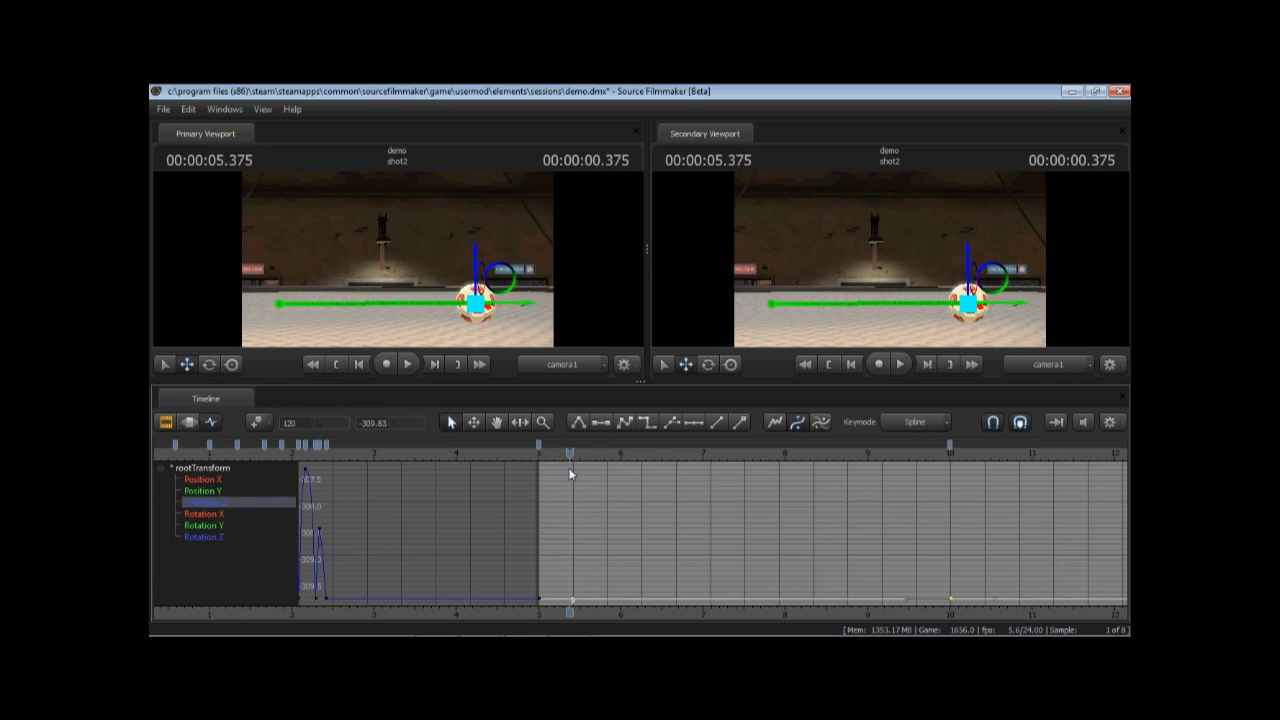
pyautogui.press('m')
pyautogui.click(571, 468)
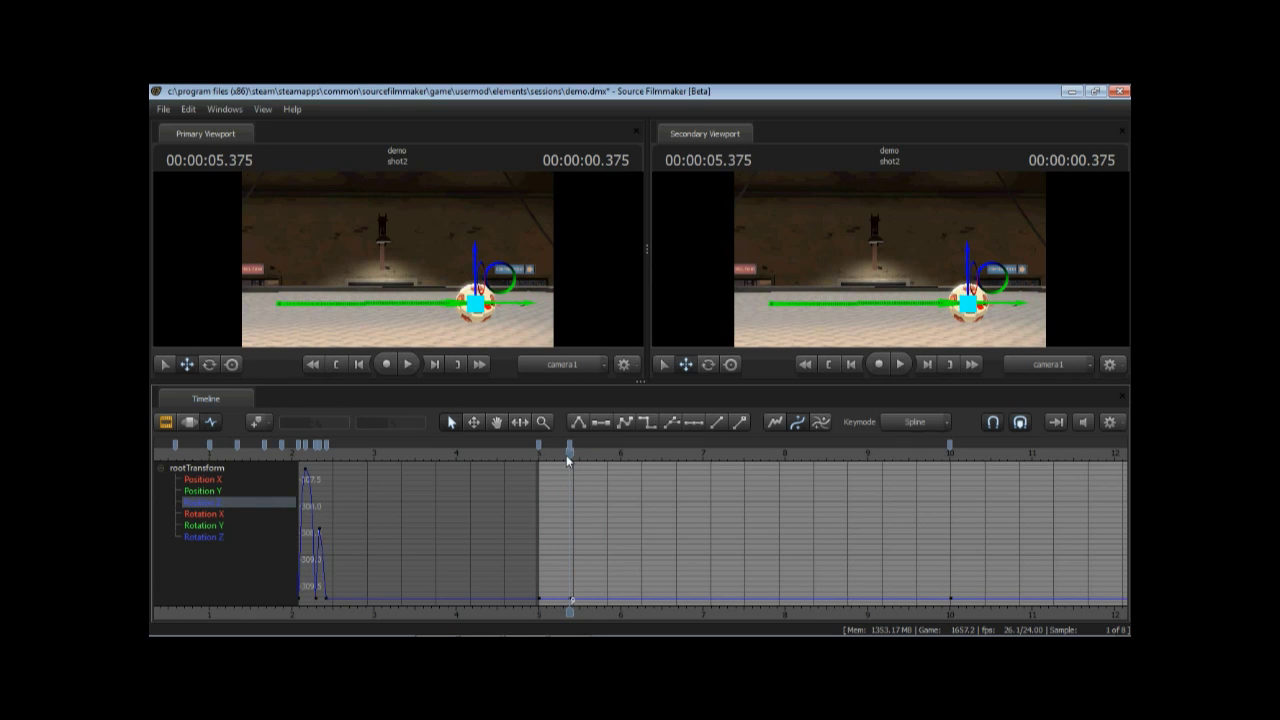
pyautogui.moveTo(570, 454)
pyautogui.mouseDown()
pyautogui.moveTo(674, 454)
pyautogui.moveTo(566, 462)
pyautogui.mouseUp()
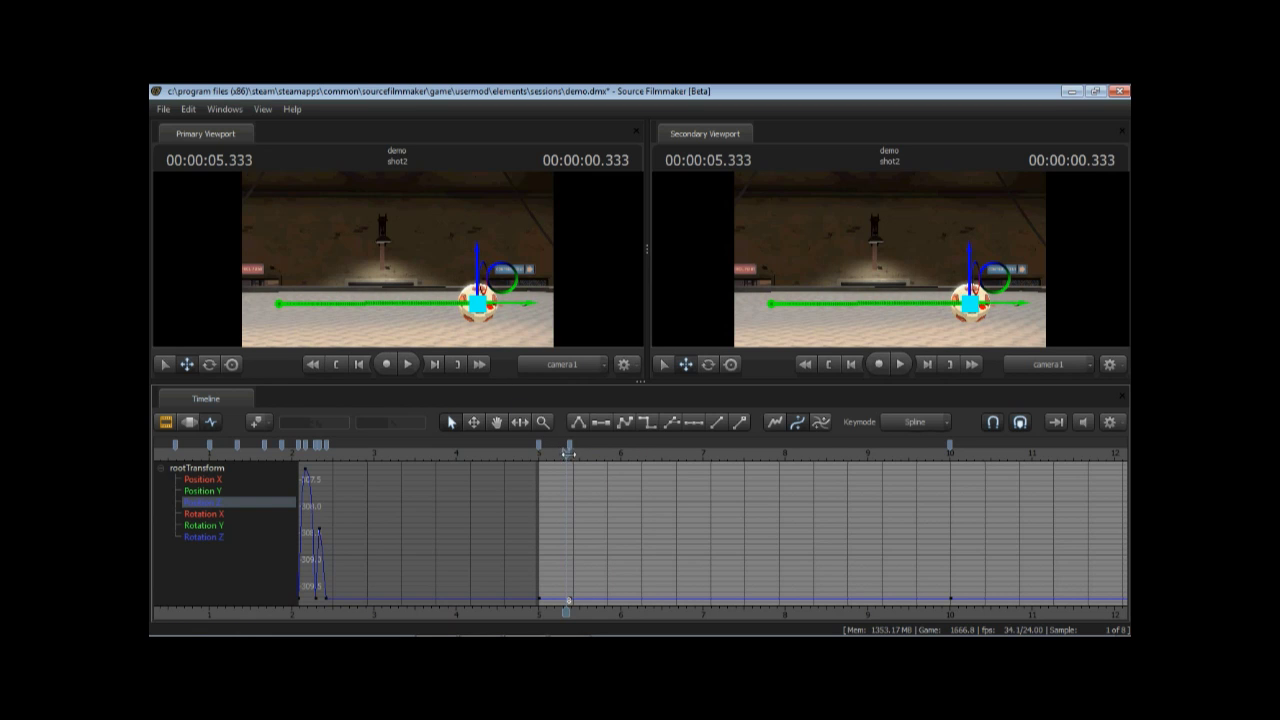
pyautogui.moveTo(568, 453); pyautogui.dragTo(673, 466)
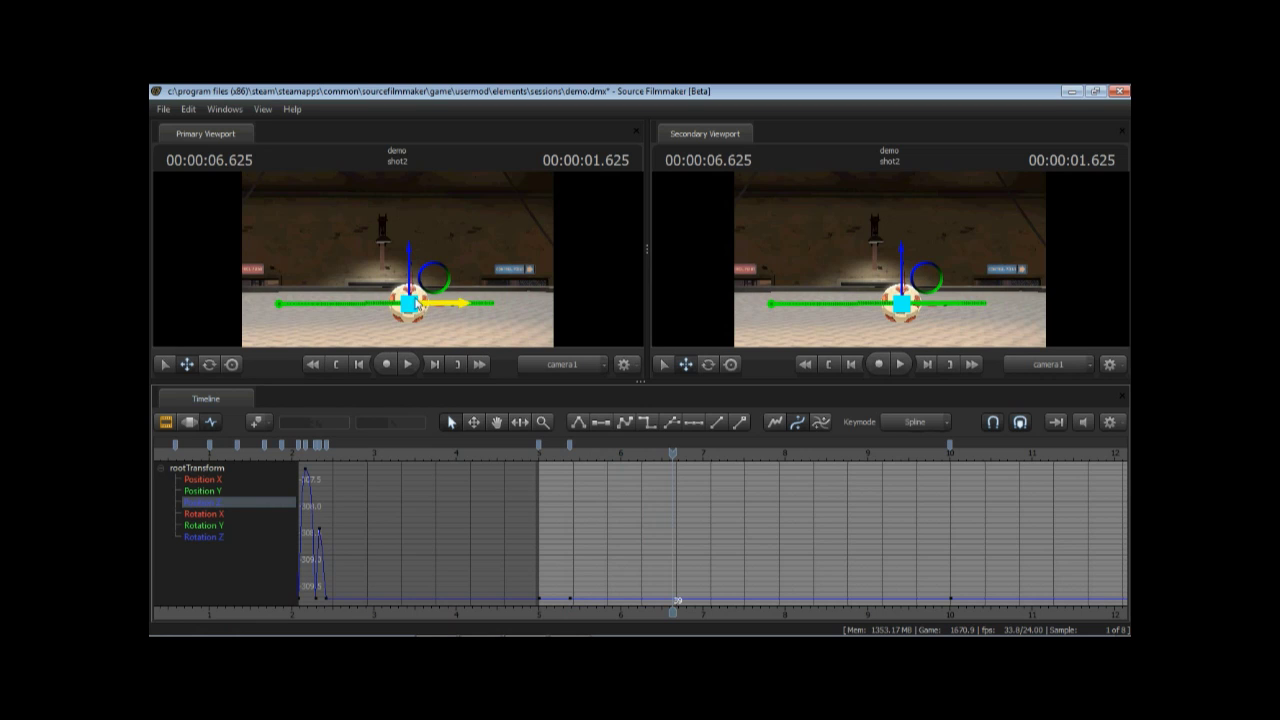
pyautogui.click(166, 364)
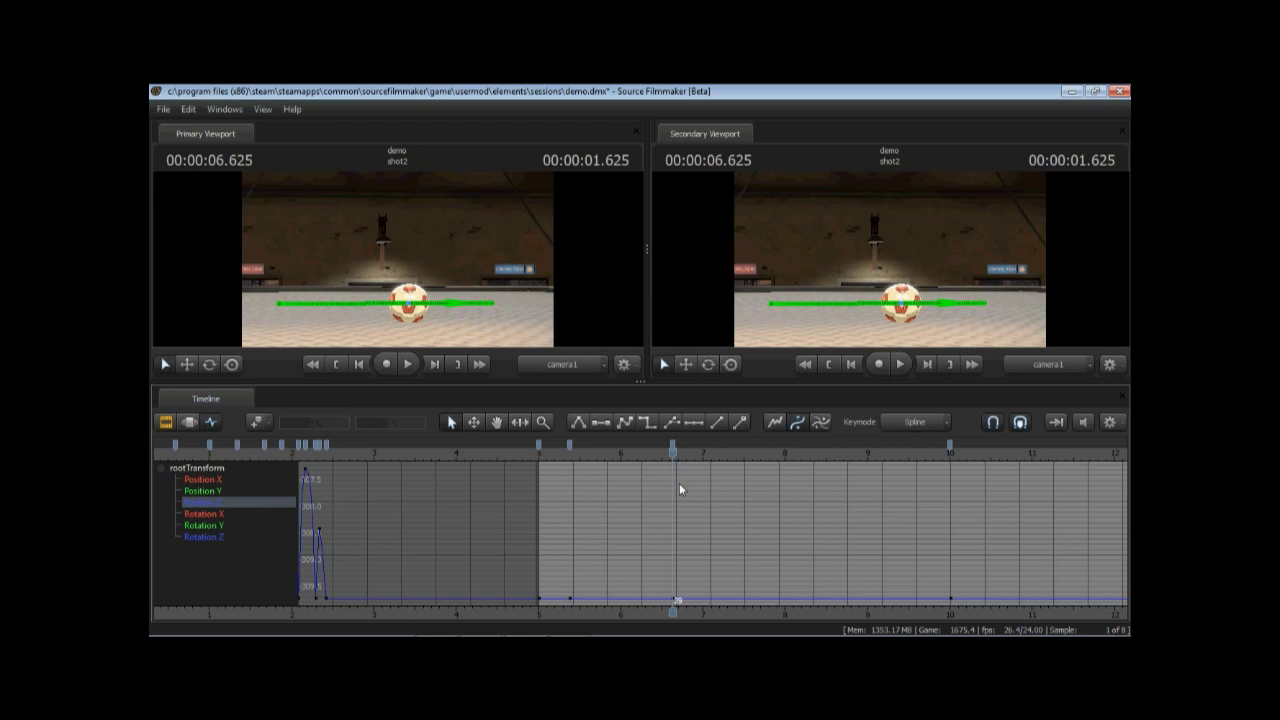
# - Add a Position Z key at frame 24 of shot2 and raise it to about -307.87
pyautogui.click(580, 453)
pyautogui.moveTo(580, 453); pyautogui.dragTo(621, 453)
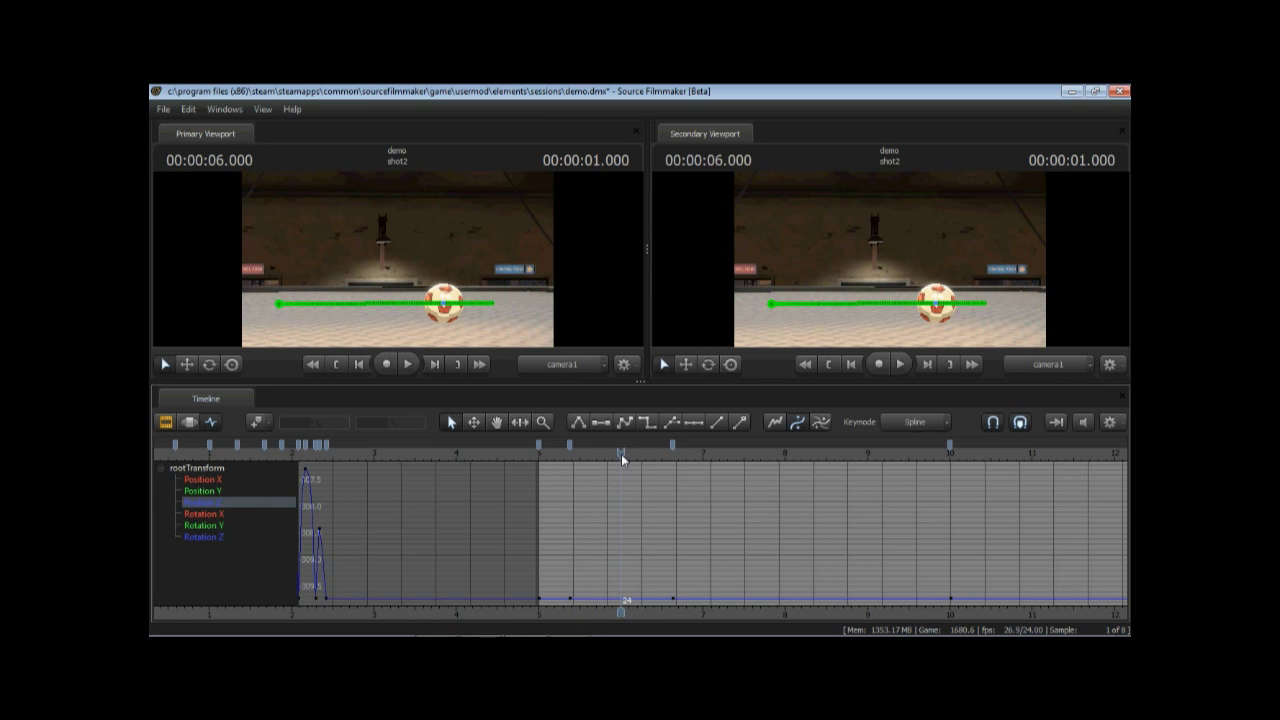
pyautogui.click(625, 600)
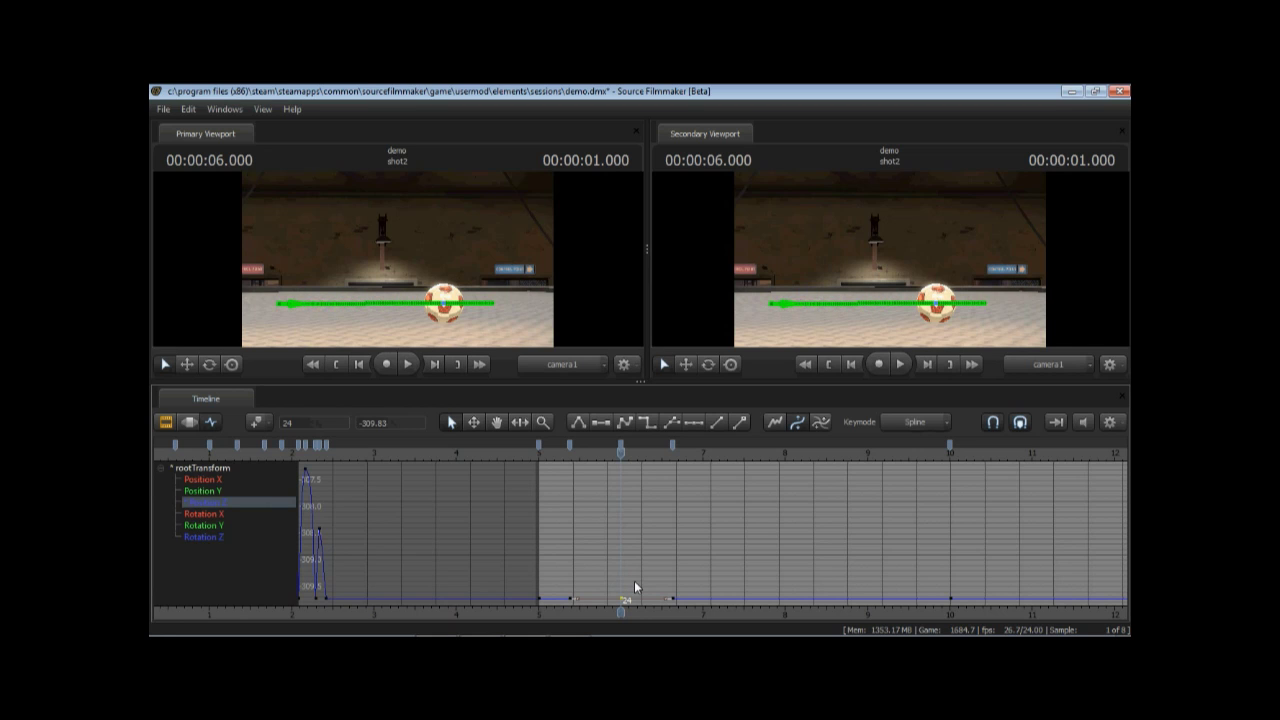
pyautogui.moveTo(635, 587); pyautogui.dragTo(649, 484)
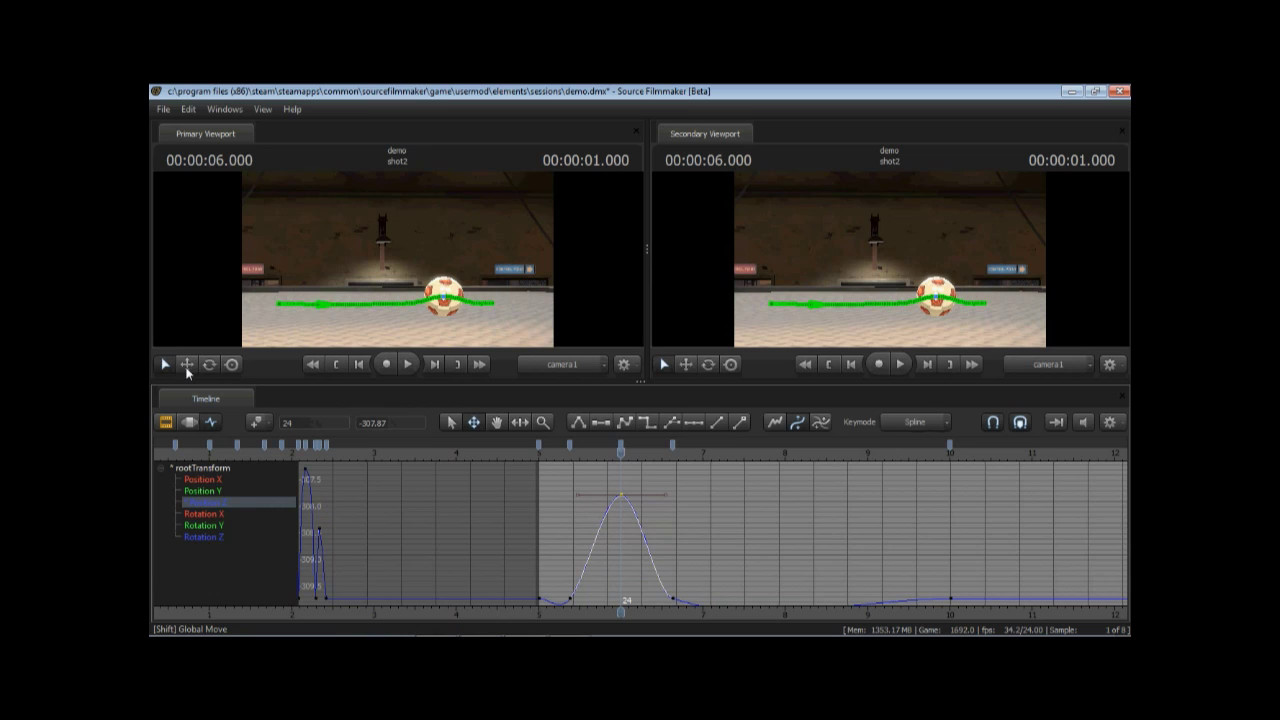
# - Lift the ball at frame 24 with the viewport's move manipulator to a Position Z of about -286.18
pyautogui.click(186, 365)
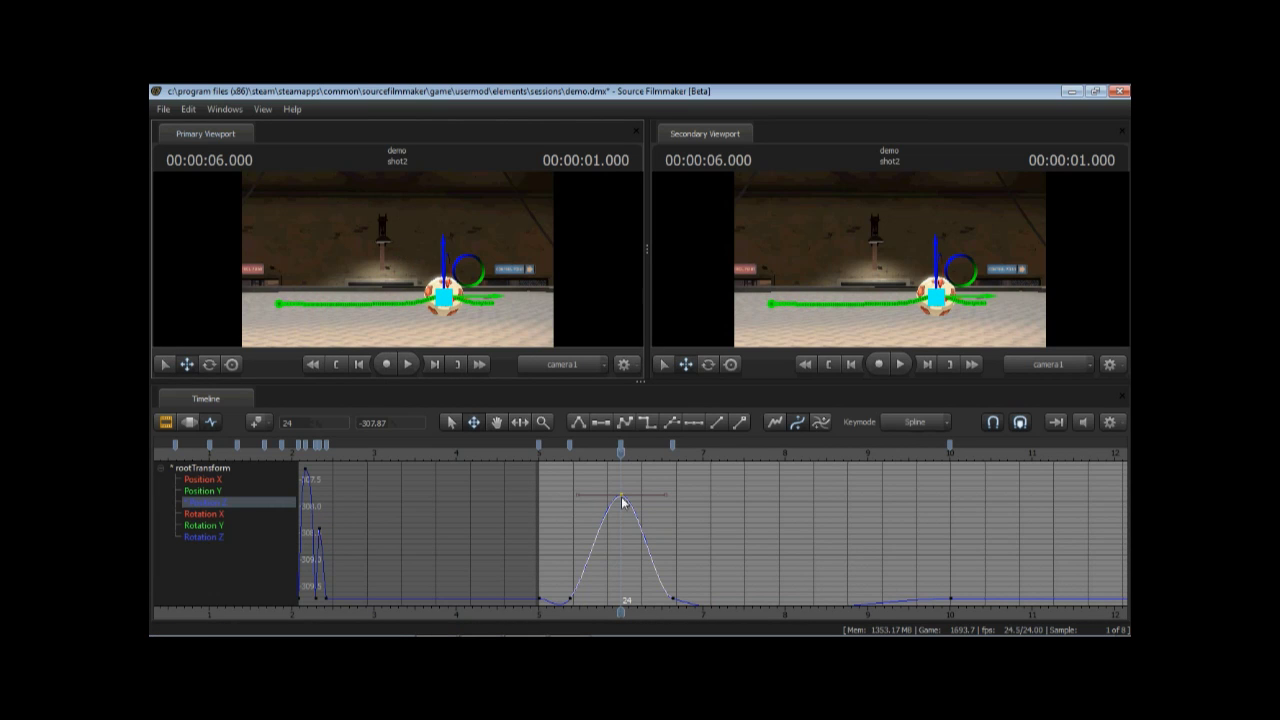
pyautogui.moveTo(446, 245); pyautogui.dragTo(440, 177)
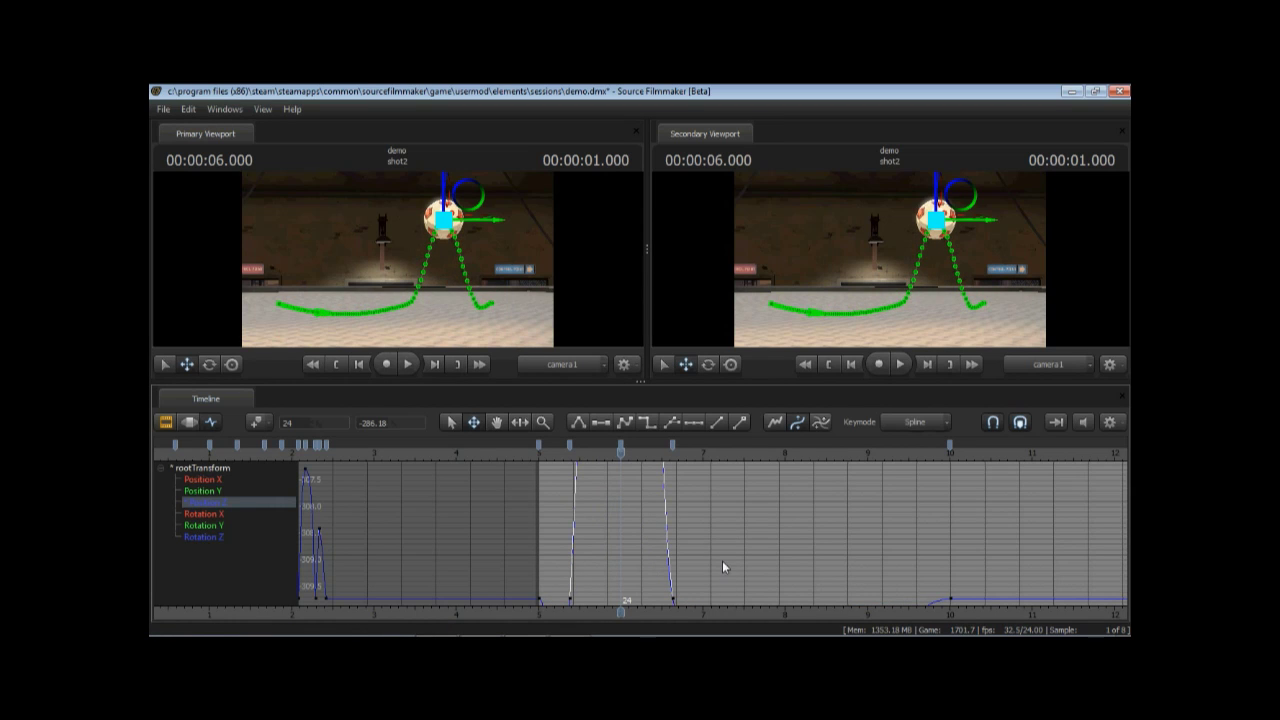
pyautogui.press('f')
pyautogui.scroll(-6, 727, 541)
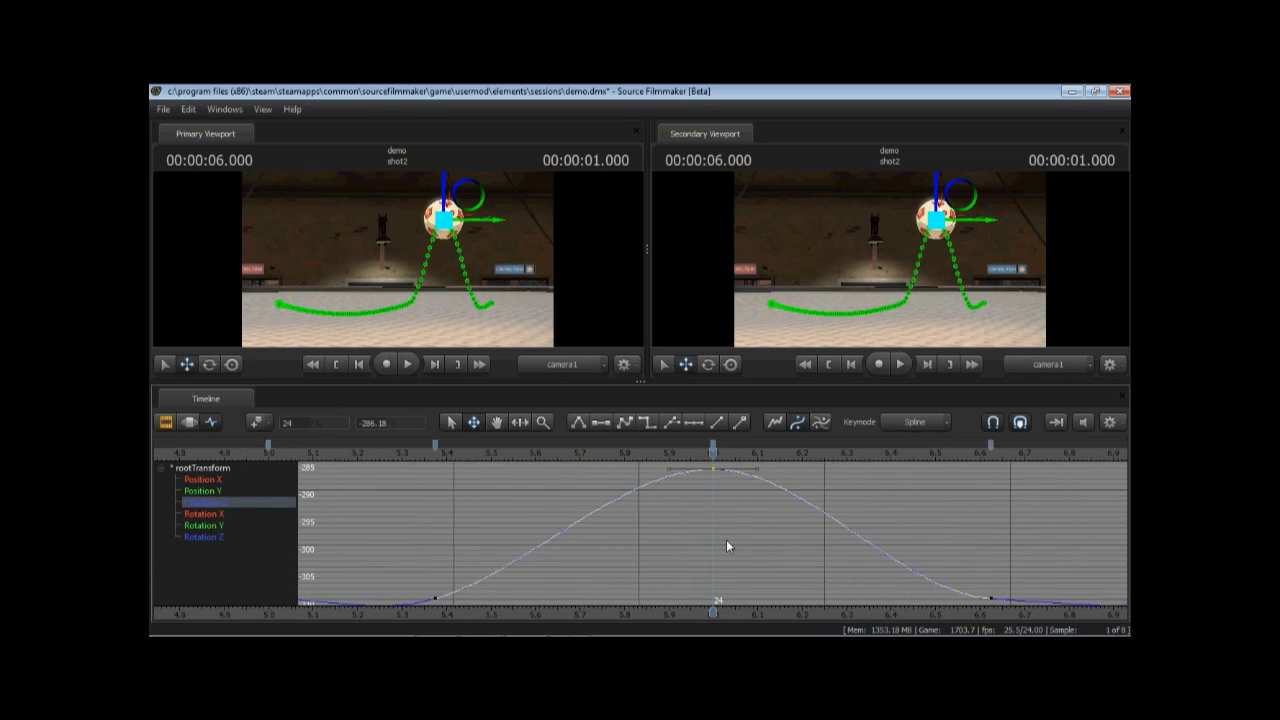
pyautogui.scroll(-3, 726, 539)
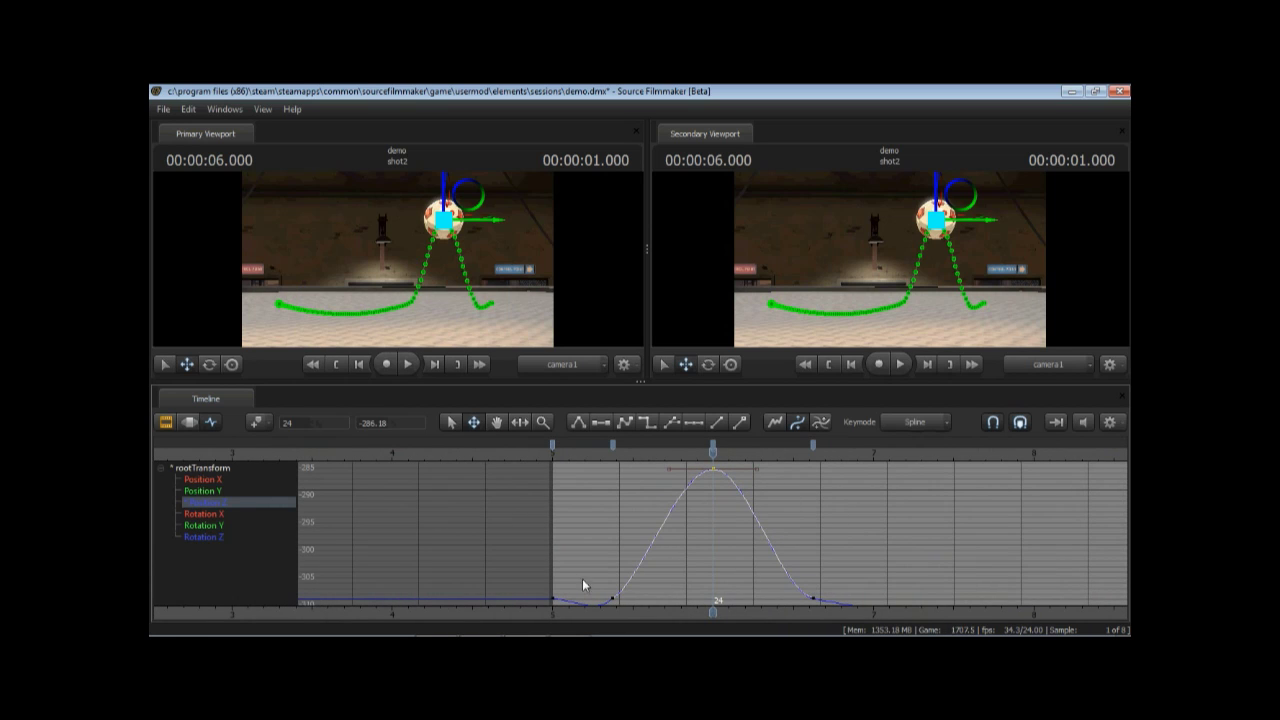
# - Try adjusting the Position Z key's tangent handle at frame 24, undo the change, and clear the key selection
pyautogui.moveTo(713, 468); pyautogui.dragTo(753, 515)
pyautogui.hotkey('ctrl', 'z')
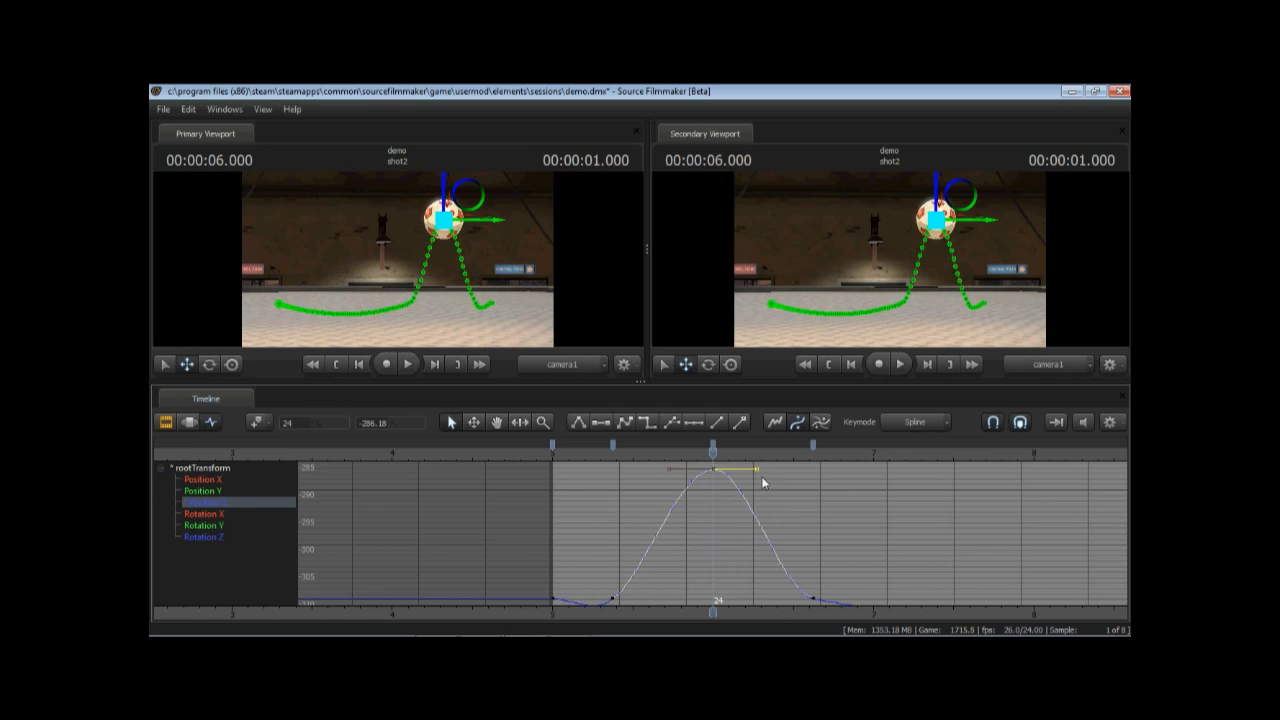
pyautogui.click(806, 577)
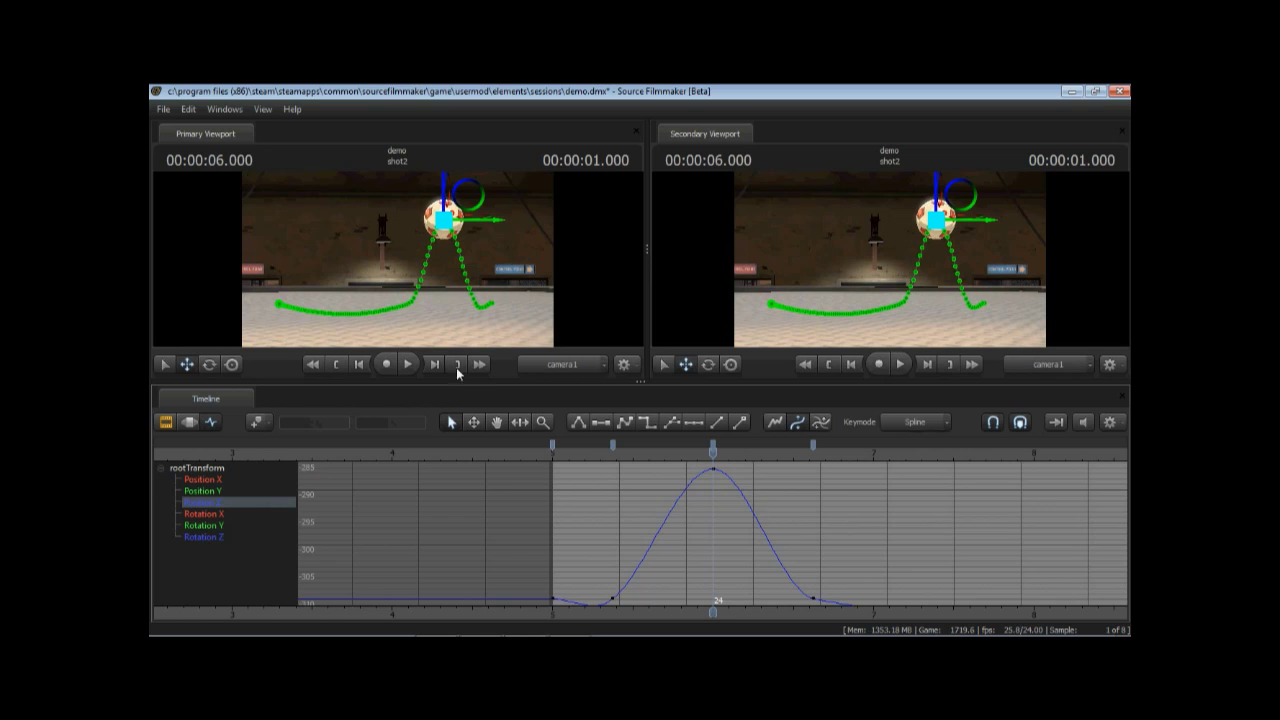
# - Make the Position Z key's tangents at frame 24 weighted and lengthen its handles to broaden the hop's peak
pyautogui.click(702, 468)
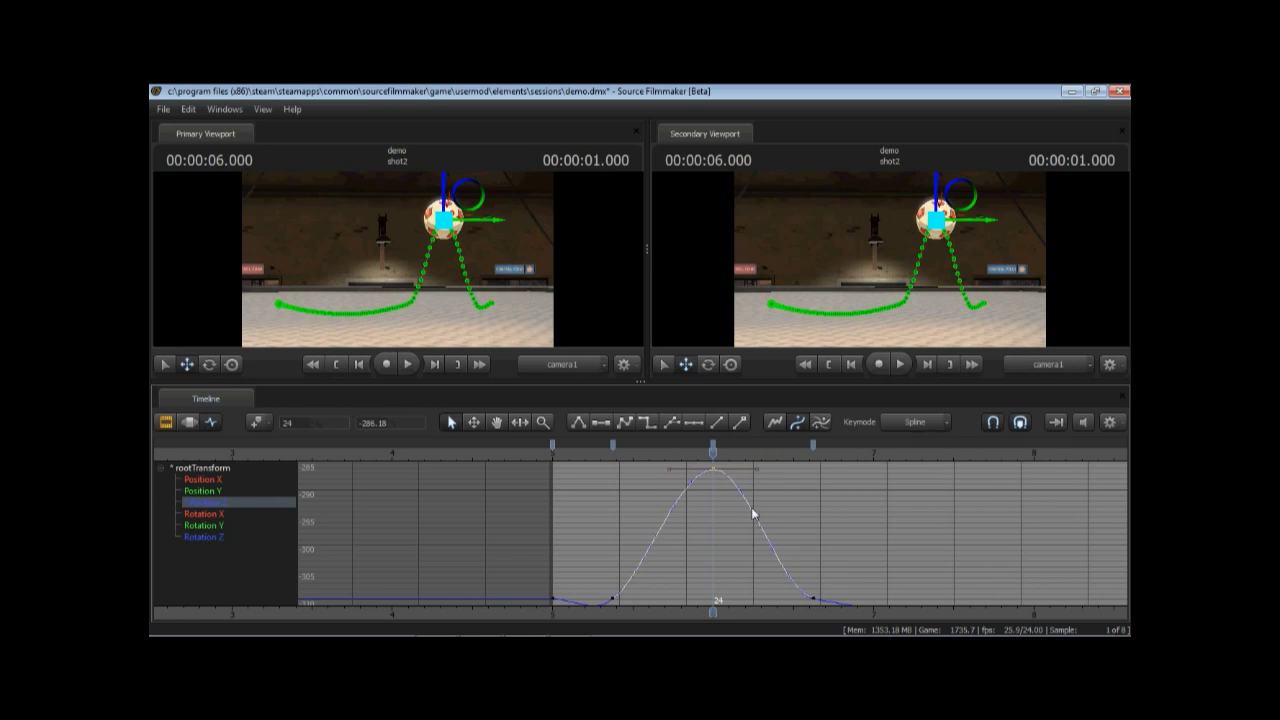
pyautogui.click(718, 423)
pyautogui.moveTo(741, 473); pyautogui.dragTo(801, 469)
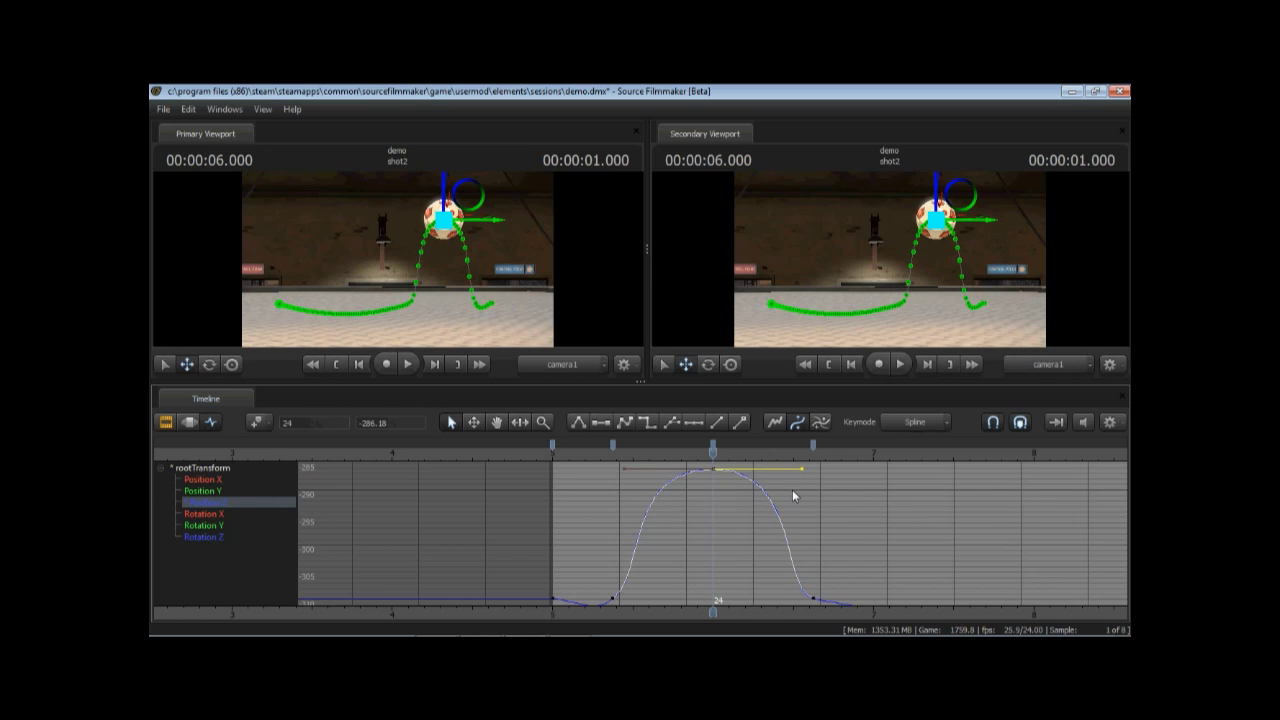
pyautogui.moveTo(793, 491); pyautogui.dragTo(786, 490, button='middle')
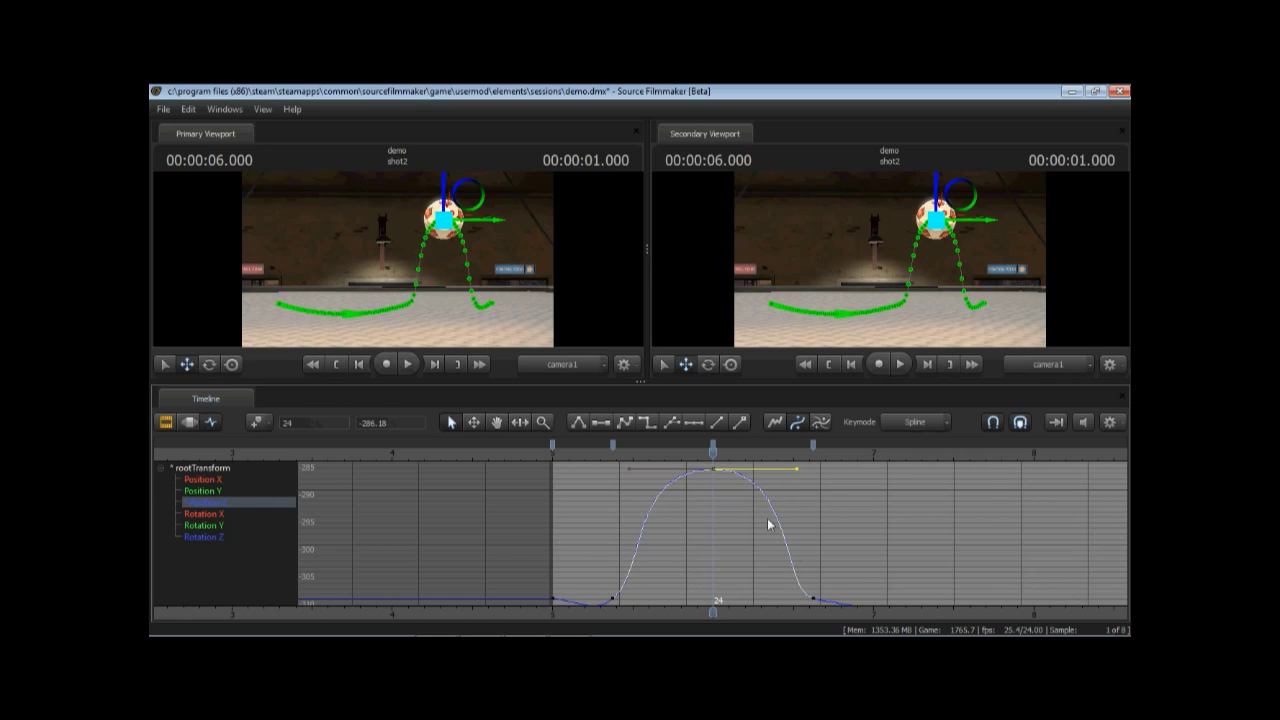
# - Raise the Position Z key at frame 0 of shot2 to about -267.48 so the ball starts high
pyautogui.click(816, 601)
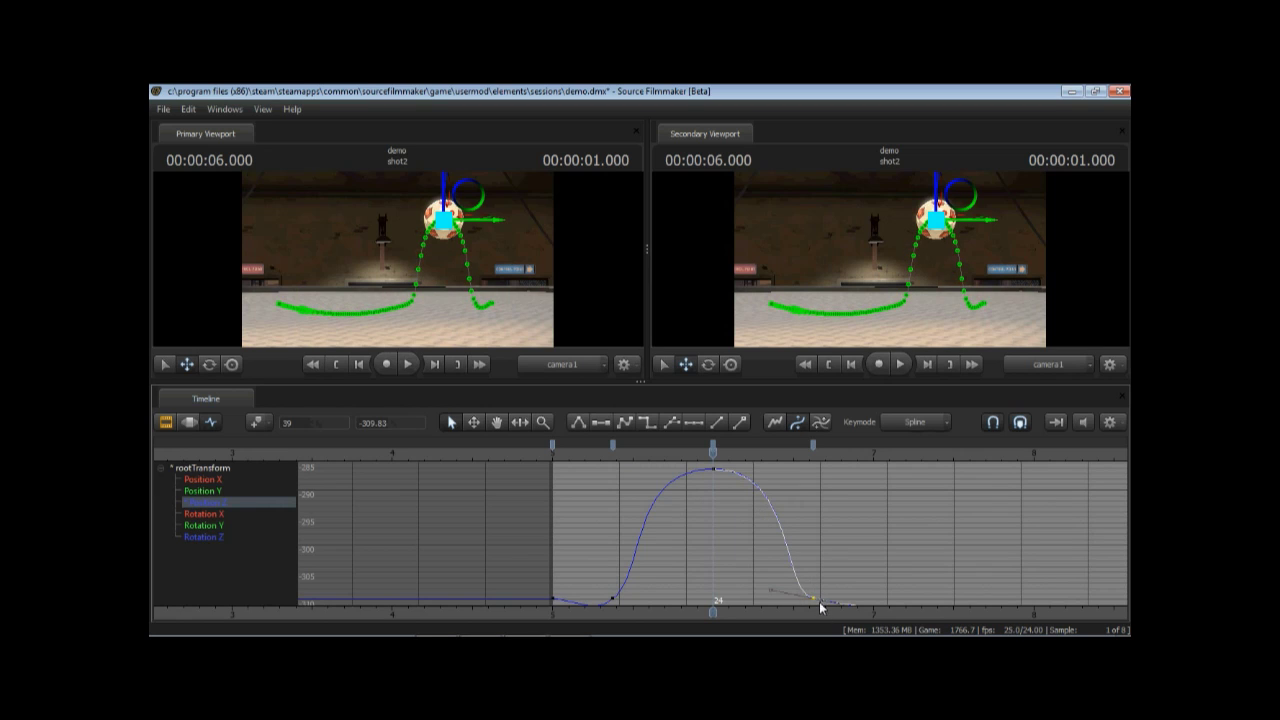
pyautogui.click(554, 596)
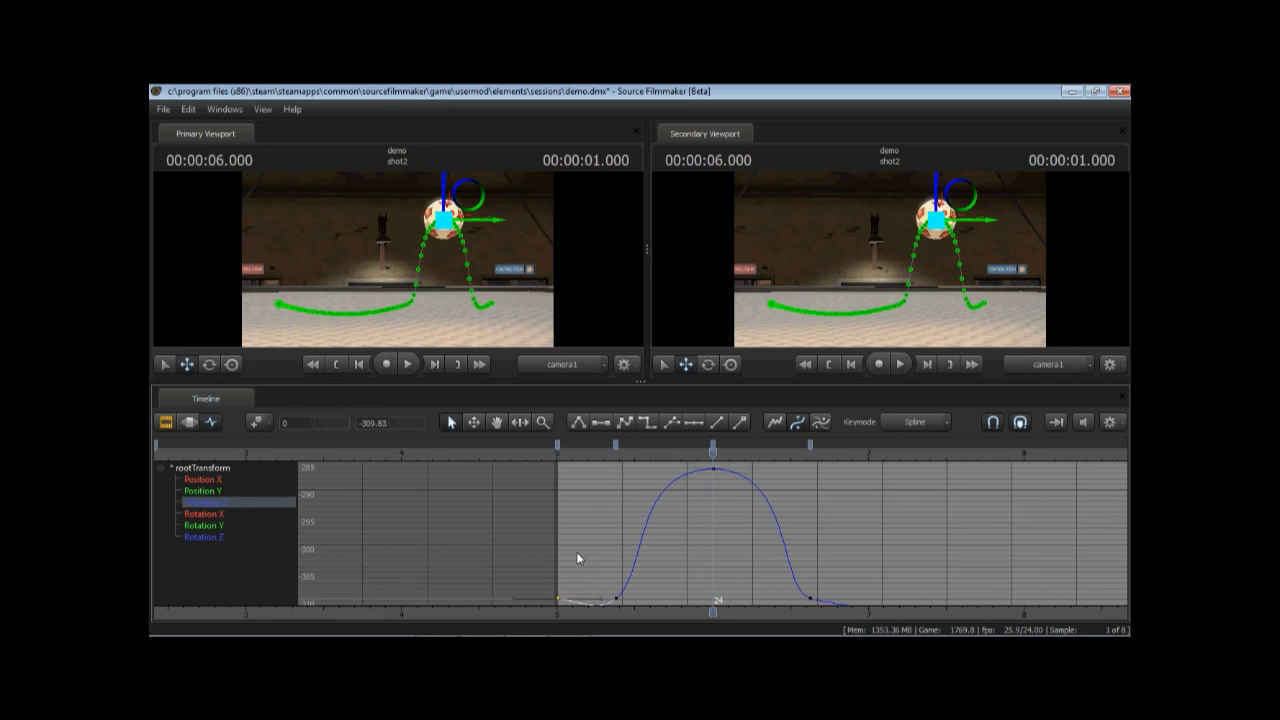
pyautogui.moveTo(588, 595); pyautogui.dragTo(597, 441)
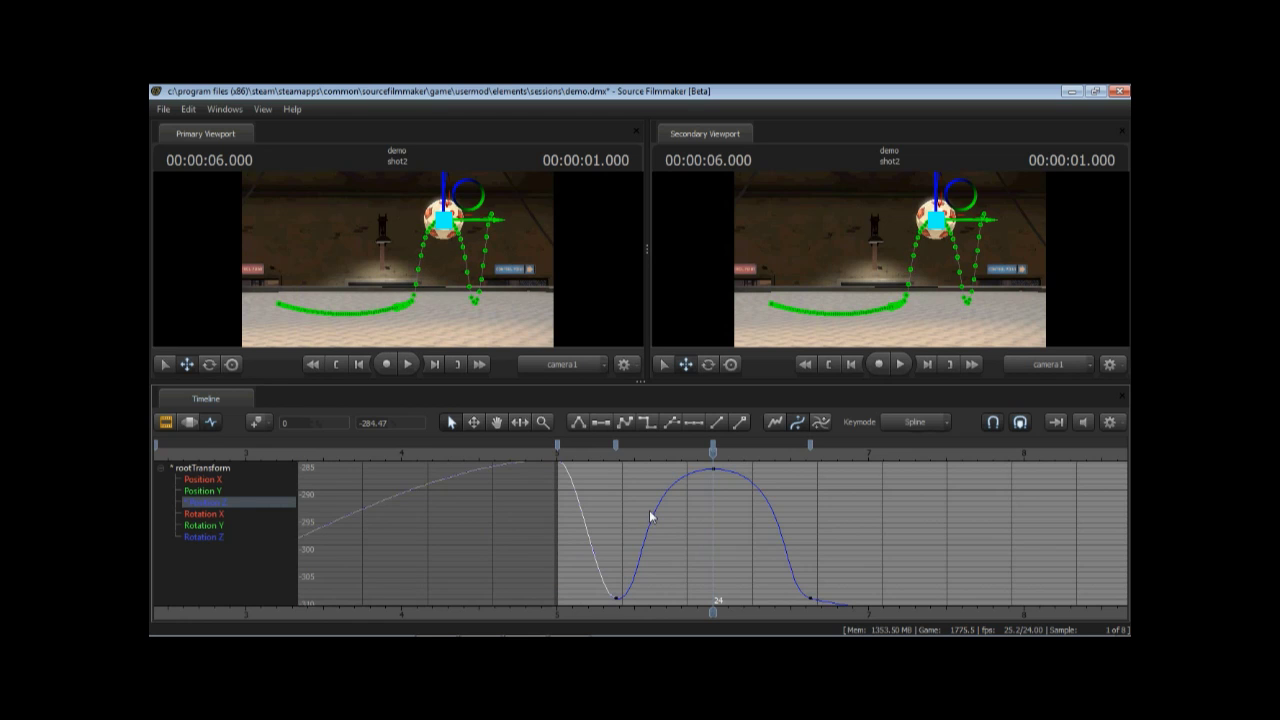
pyautogui.keyDown('alt'); pyautogui.moveTo(648, 511); pyautogui.dragTo(580, 521, button='right'); pyautogui.keyUp('alt')
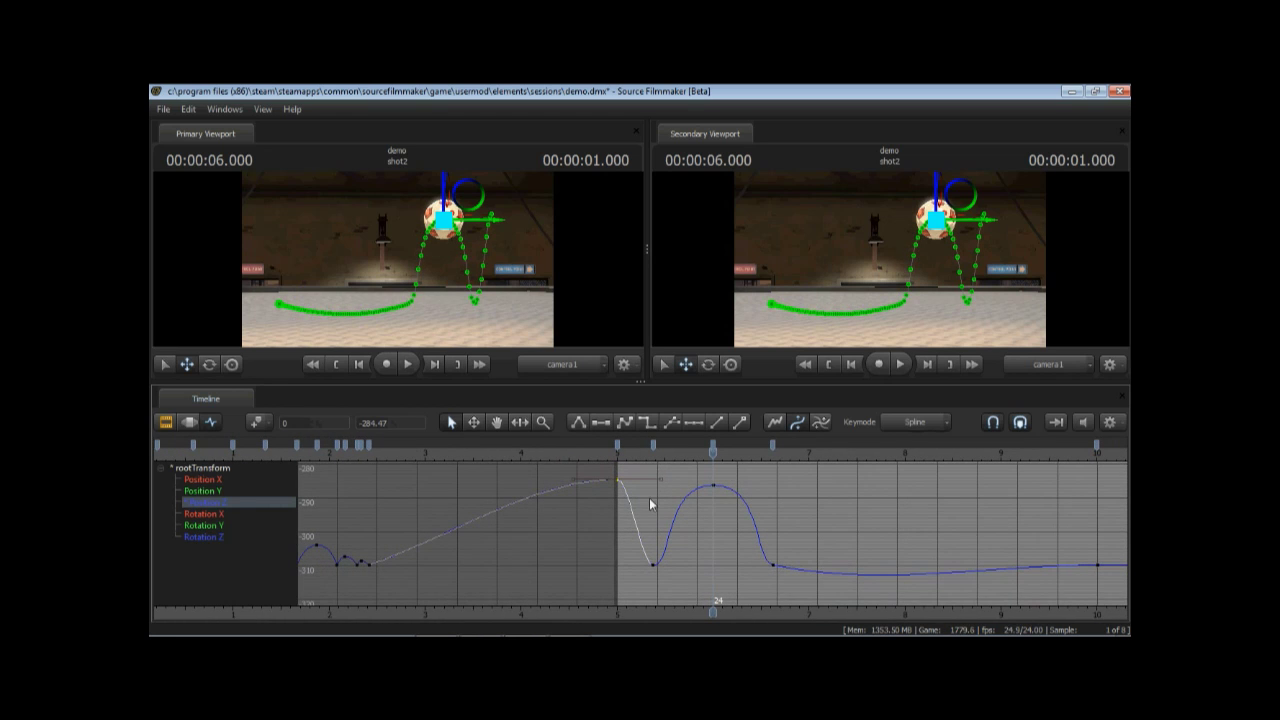
pyautogui.moveTo(649, 499); pyautogui.dragTo(651, 479)
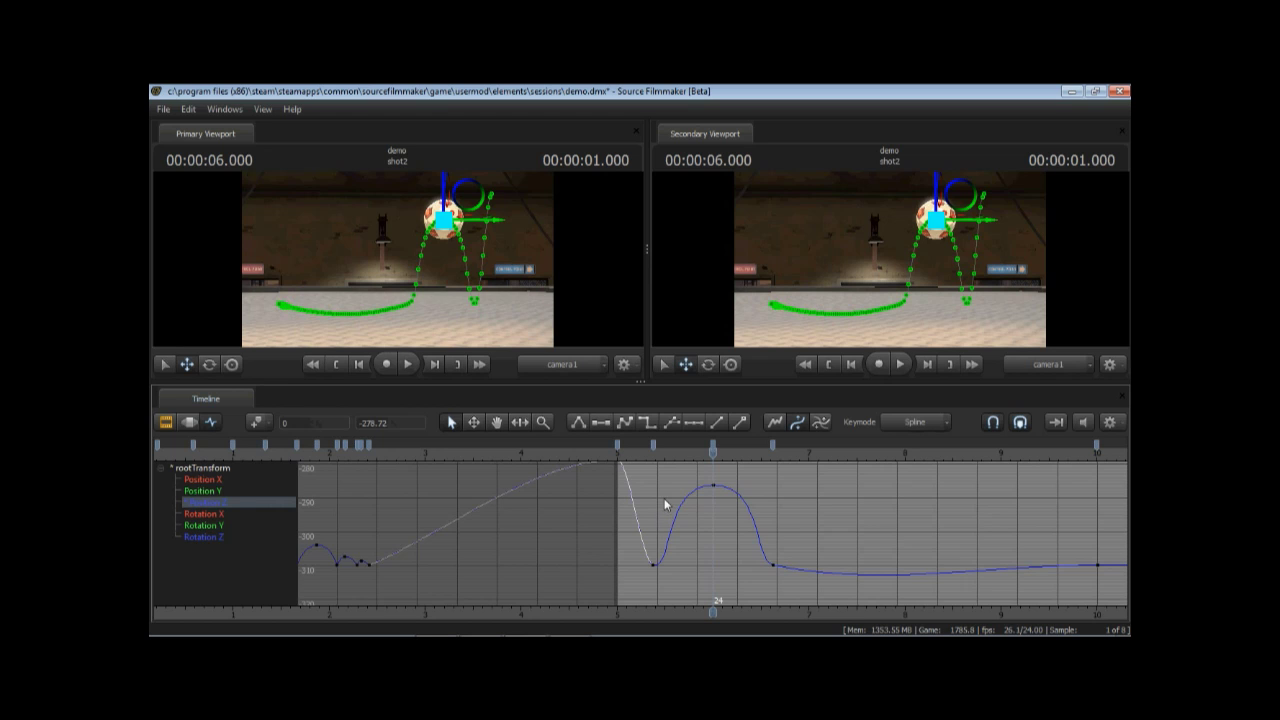
pyautogui.scroll(-1, 664, 499)
pyautogui.rightClick(640, 503)
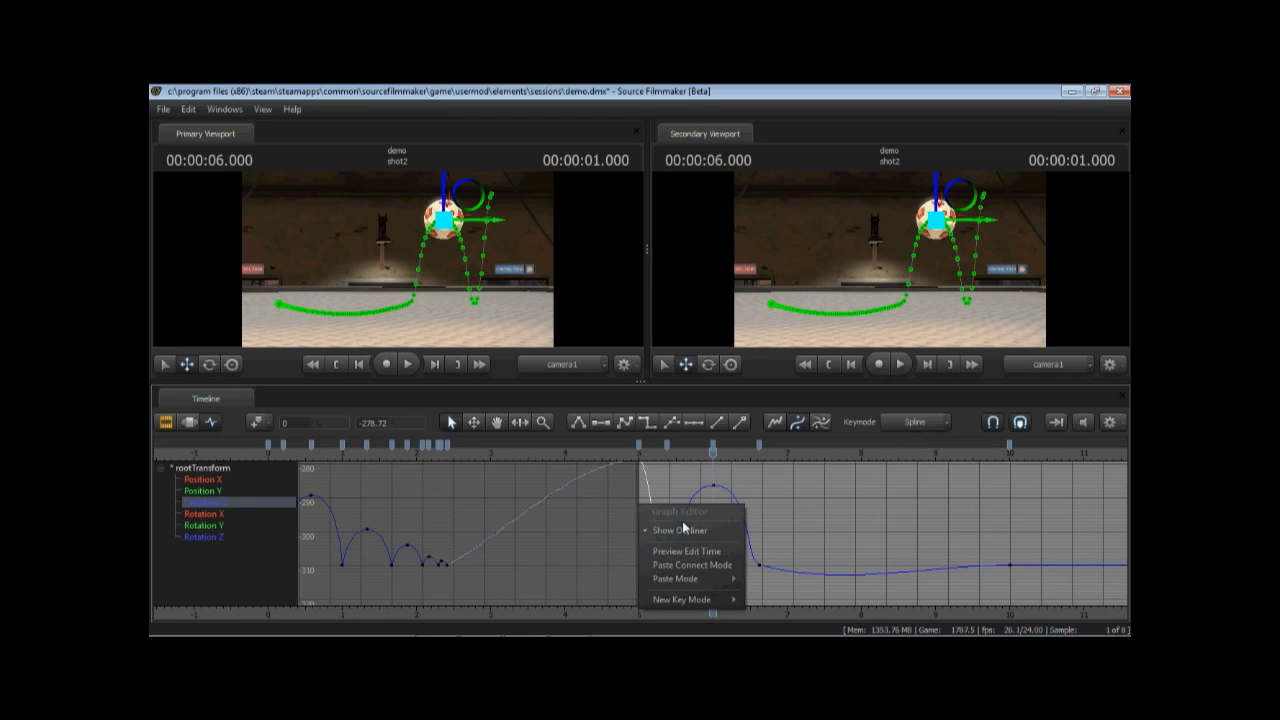
pyautogui.click(766, 522)
pyautogui.scroll(-3, 766, 522)
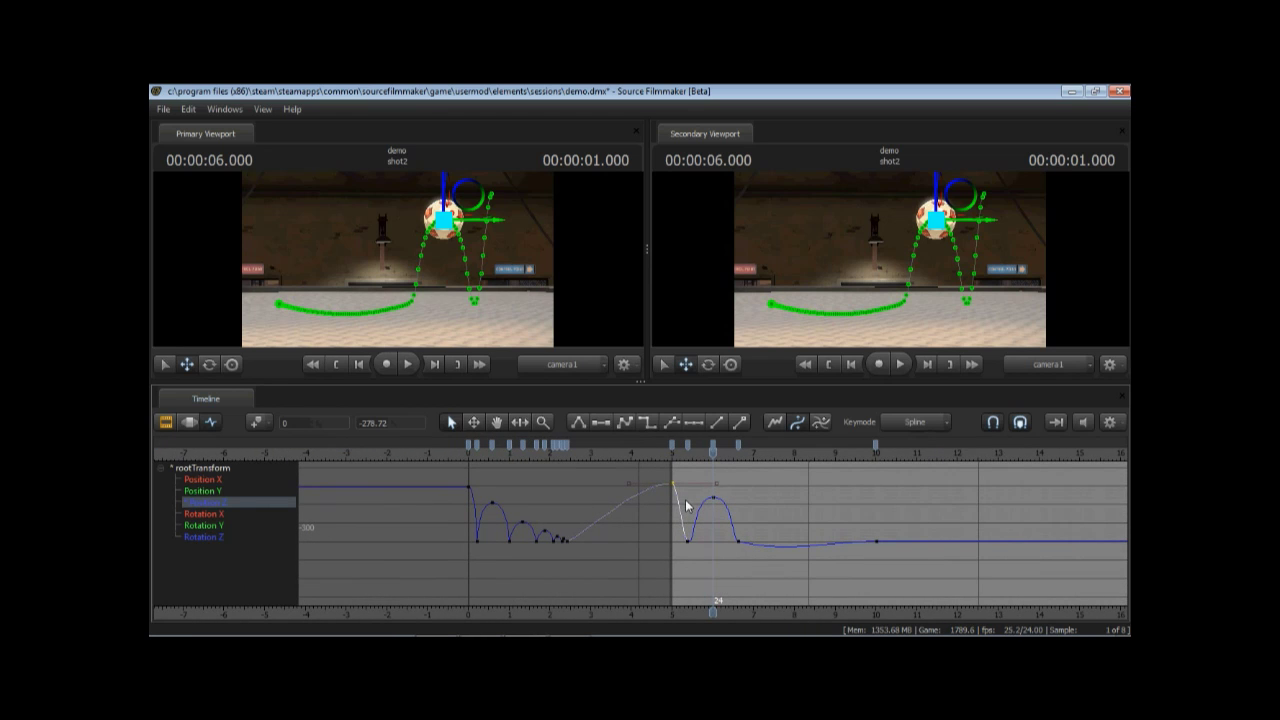
pyautogui.moveTo(686, 506); pyautogui.dragTo(692, 492)
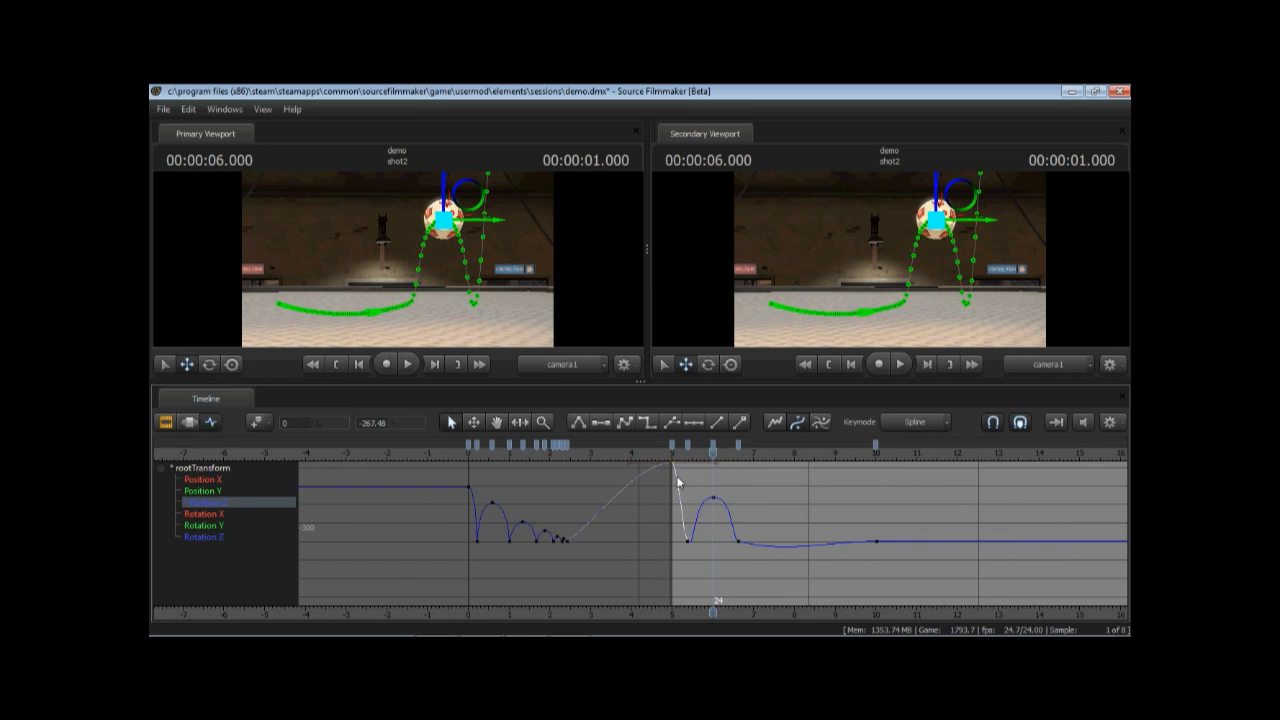
# - Change the tangents of the Position Z key at frame 9 from a smooth dip to a V-shaped bounce
pyautogui.moveTo(677, 477); pyautogui.dragTo(762, 568)
pyautogui.press('f')
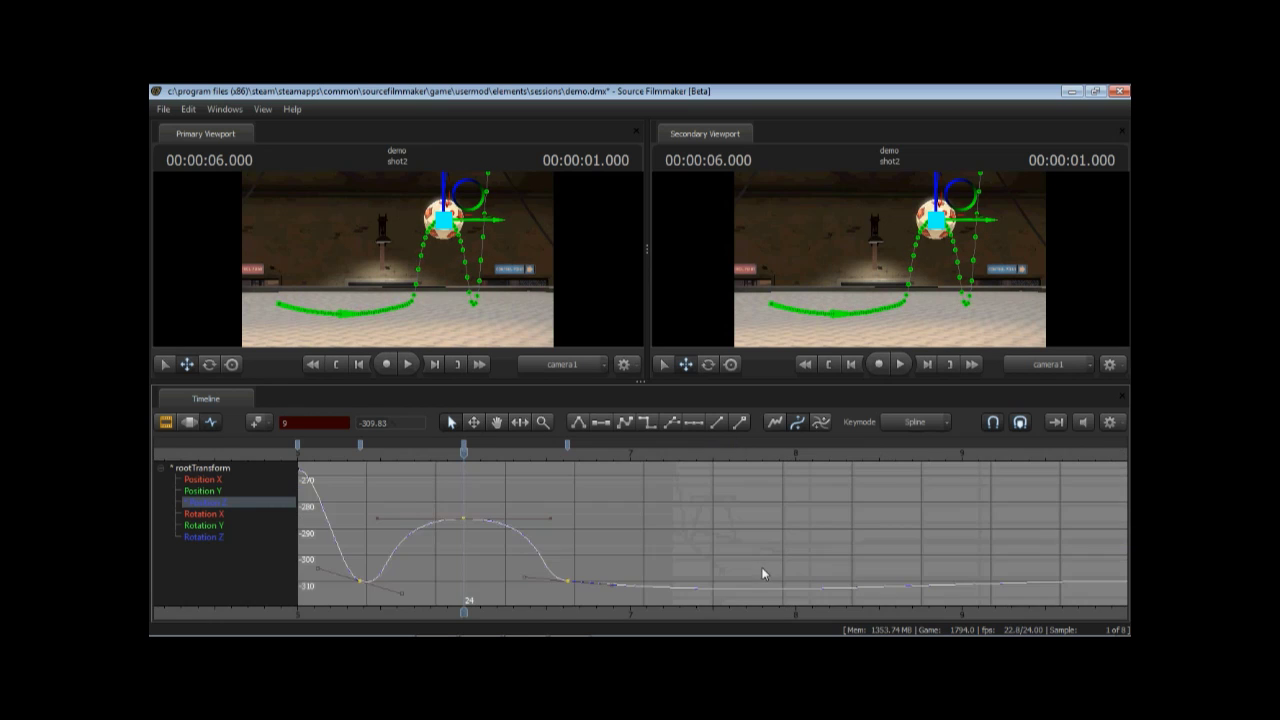
pyautogui.click(360, 580)
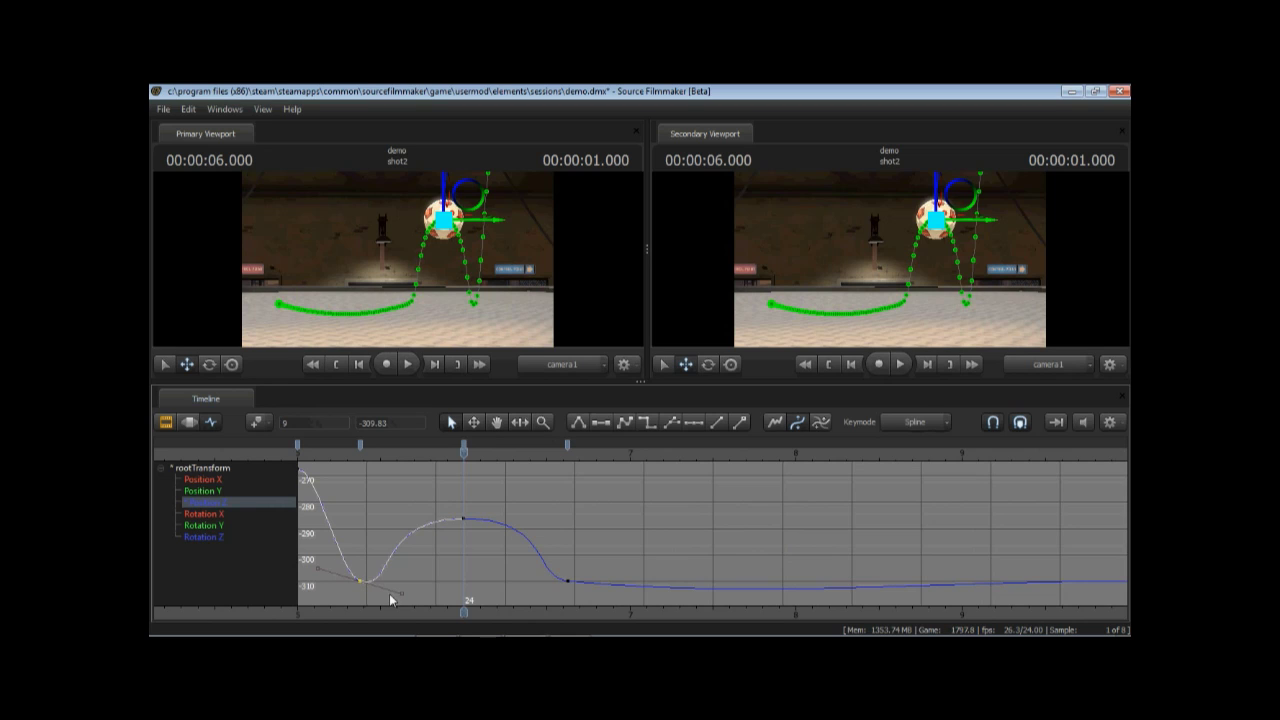
pyautogui.click(599, 423)
pyautogui.click(577, 422)
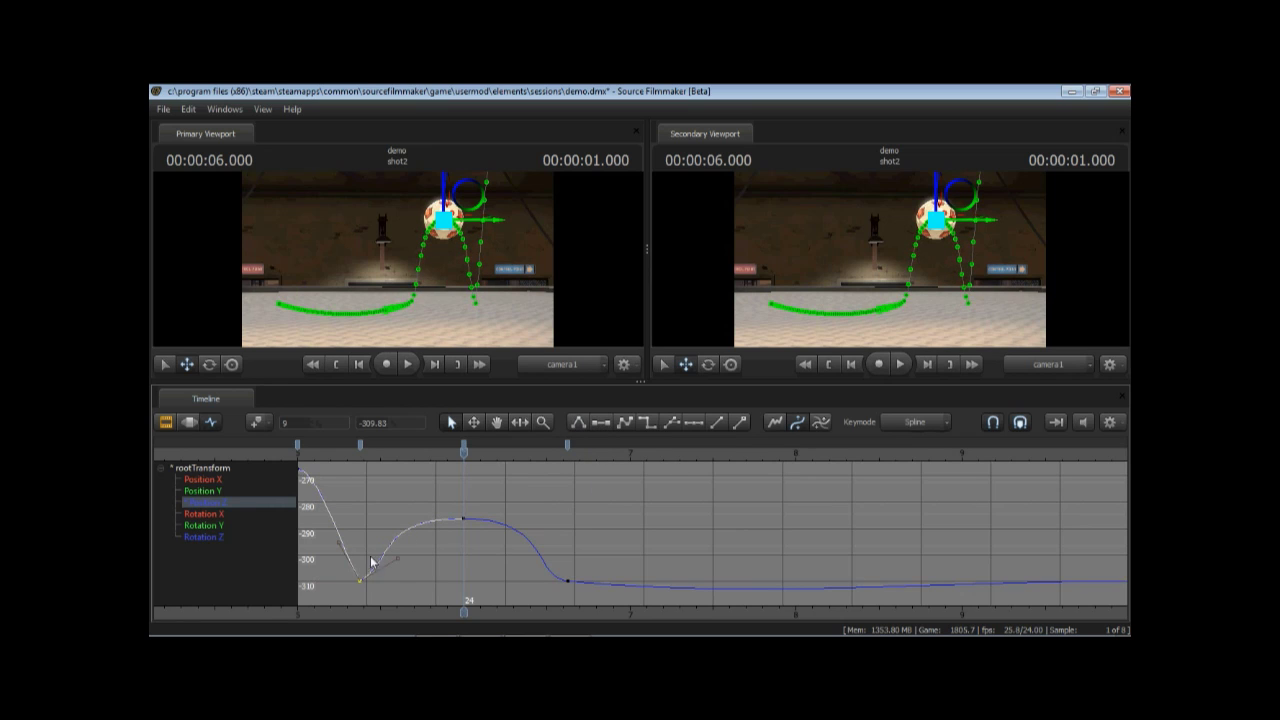
# - Adjust the frame 9 key's tangent handles so the Position Z curve drops and rebounds steeply at ground contact
pyautogui.moveTo(357, 563)
pyautogui.mouseDown()
pyautogui.moveTo(340, 547)
pyautogui.moveTo(355, 551)
pyautogui.mouseUp()
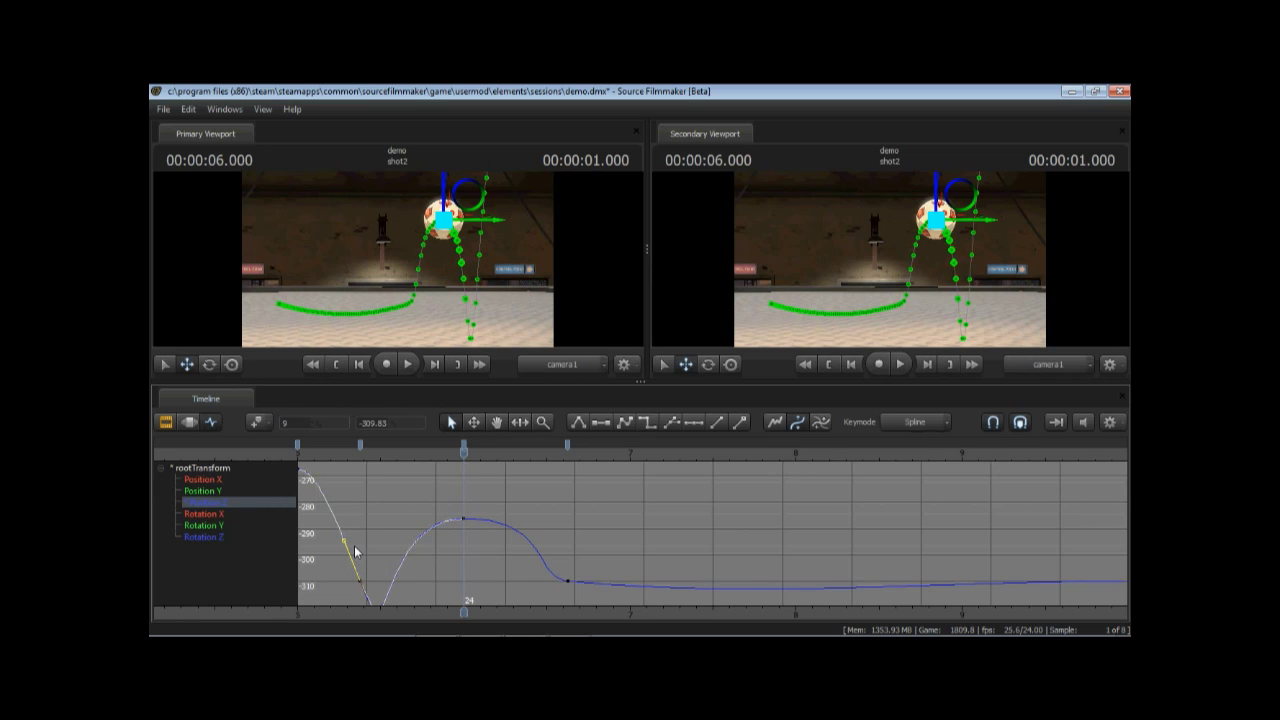
pyautogui.hotkey('ctrl', 'z')
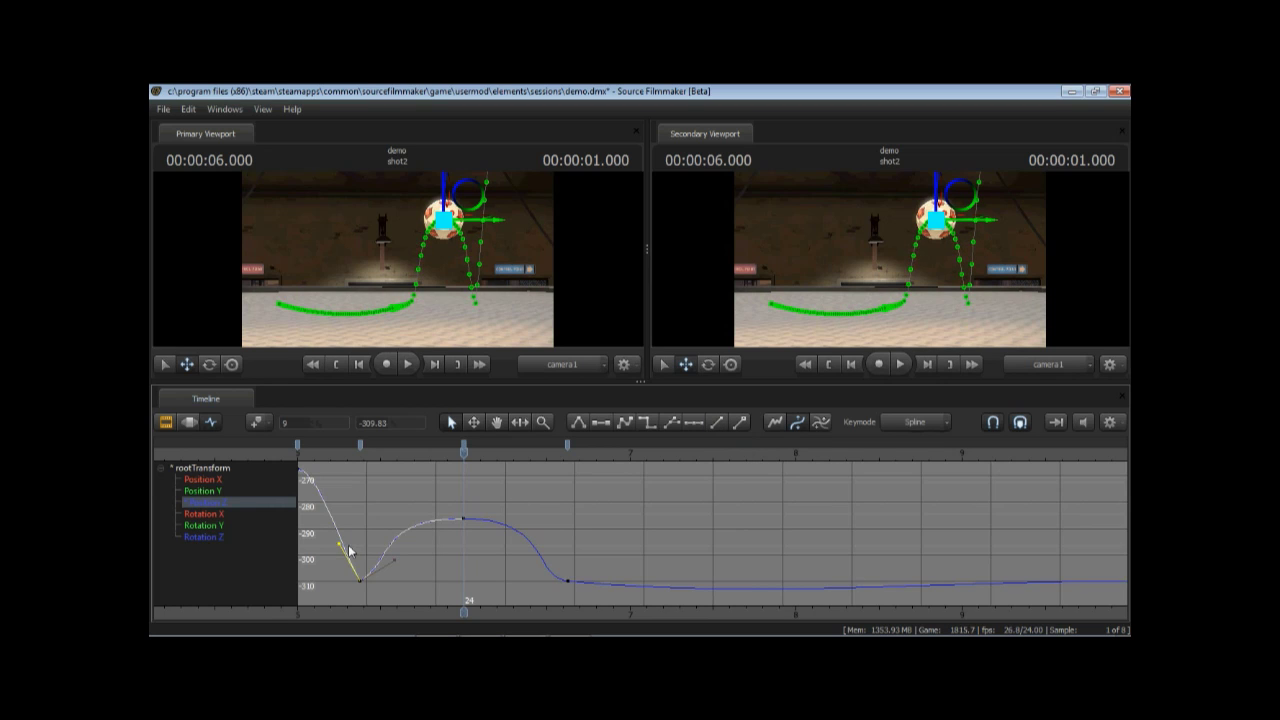
pyautogui.moveTo(345, 549); pyautogui.dragTo(362, 581)
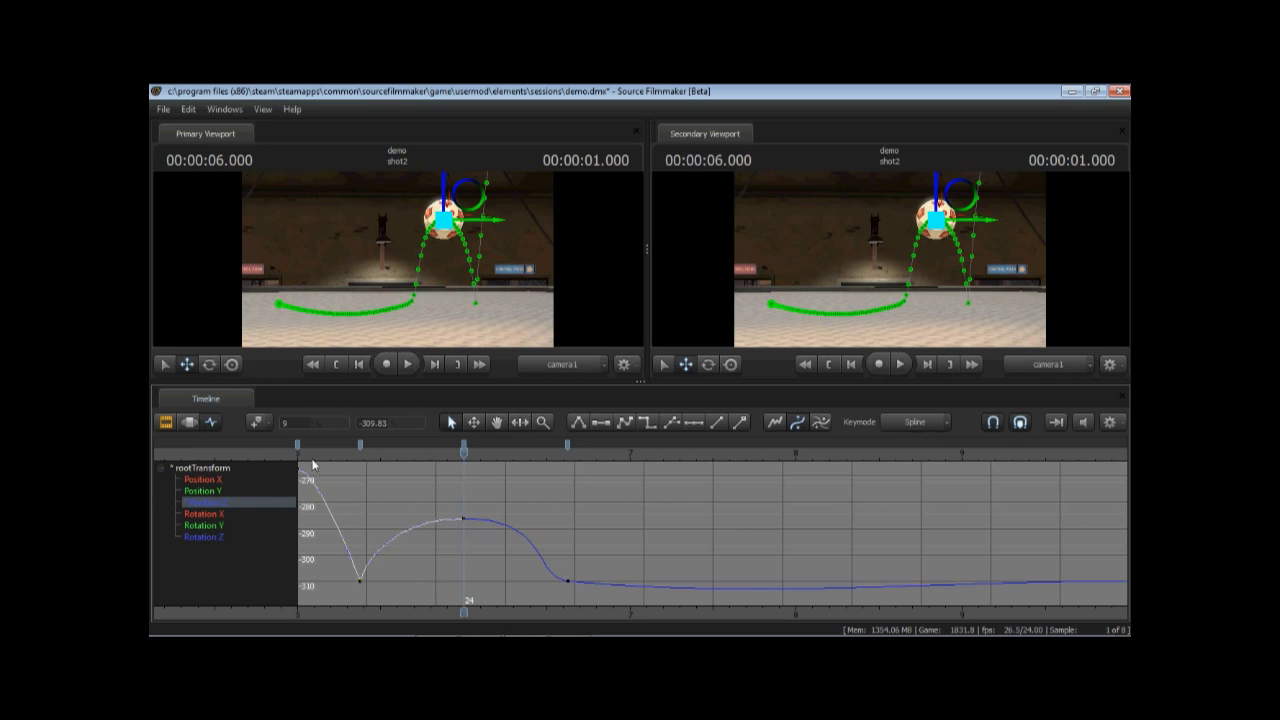
# - Play and scrub the bounce from shot2's start to frame 36, and switch the viewport to plain selection
pyautogui.moveTo(313, 465); pyautogui.dragTo(306, 460)
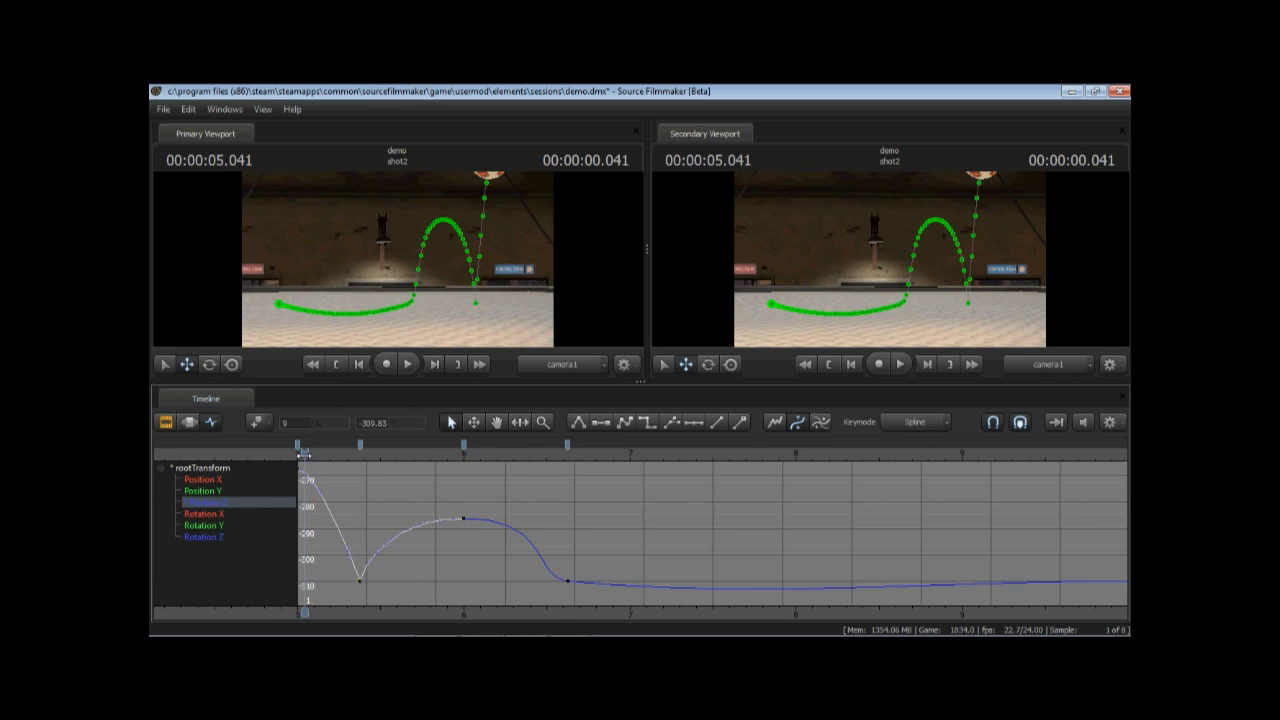
pyautogui.press('space')
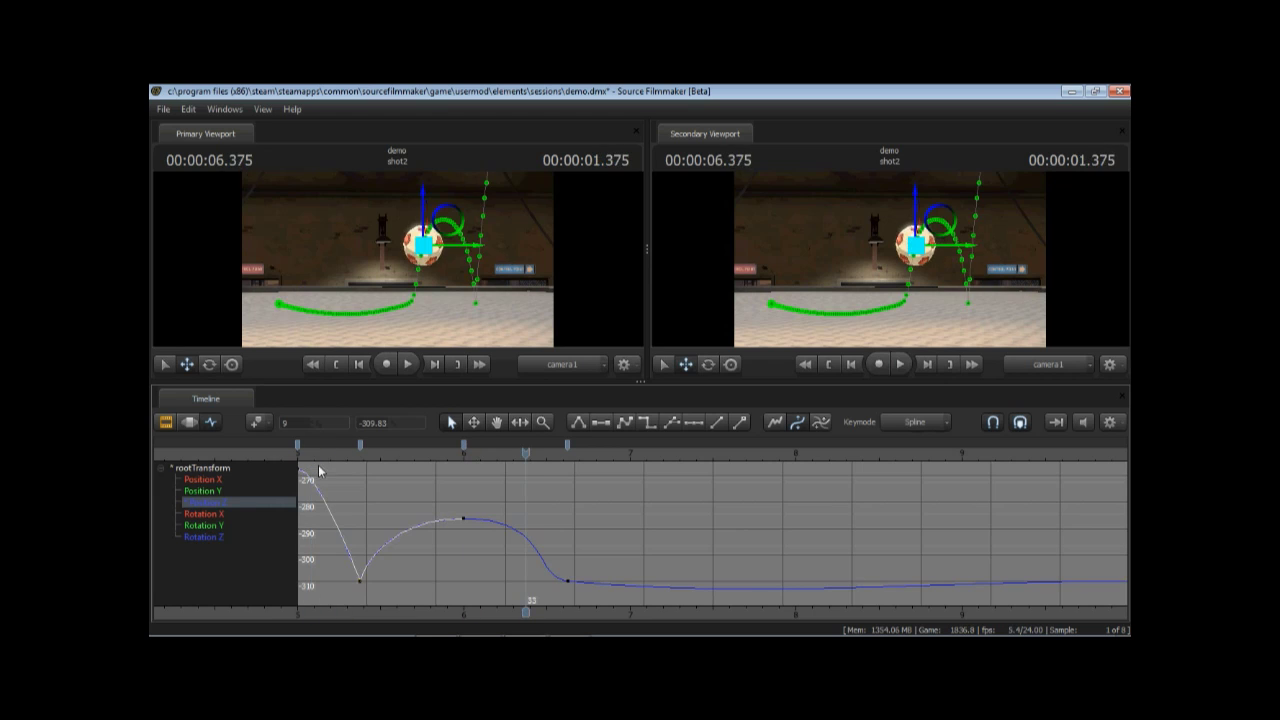
pyautogui.moveTo(310, 462); pyautogui.dragTo(549, 497)
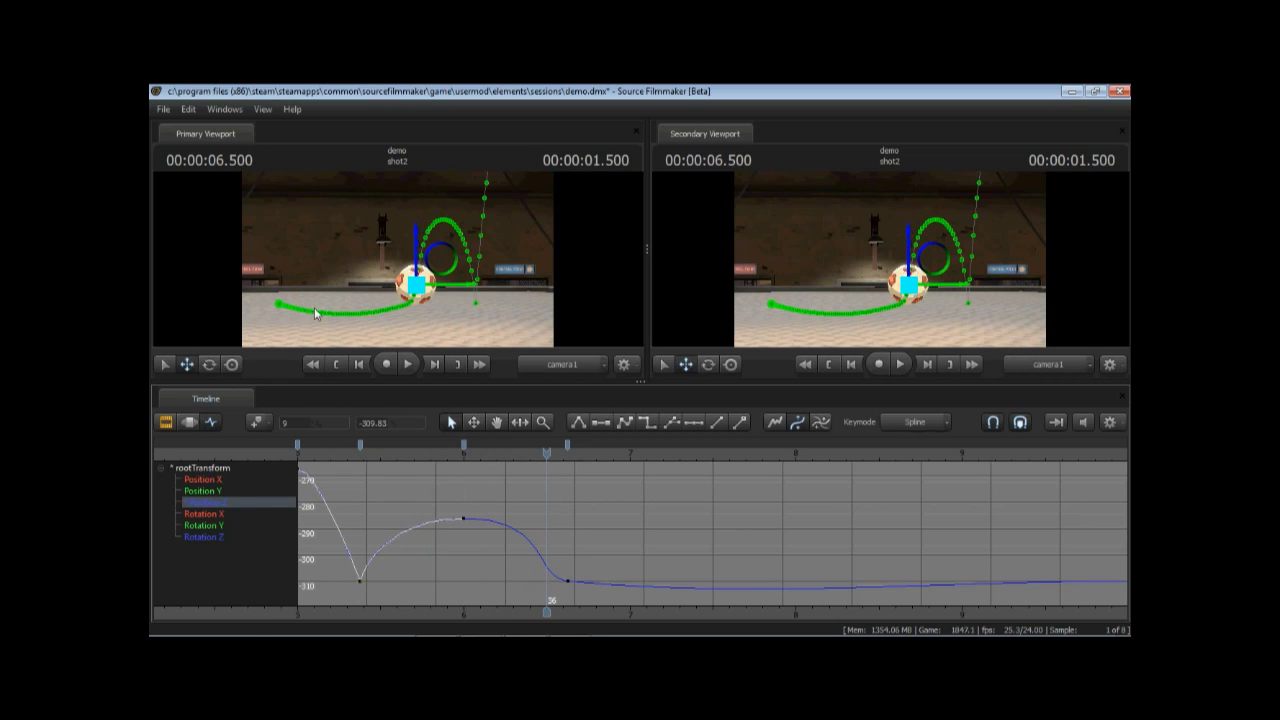
pyautogui.click(166, 364)
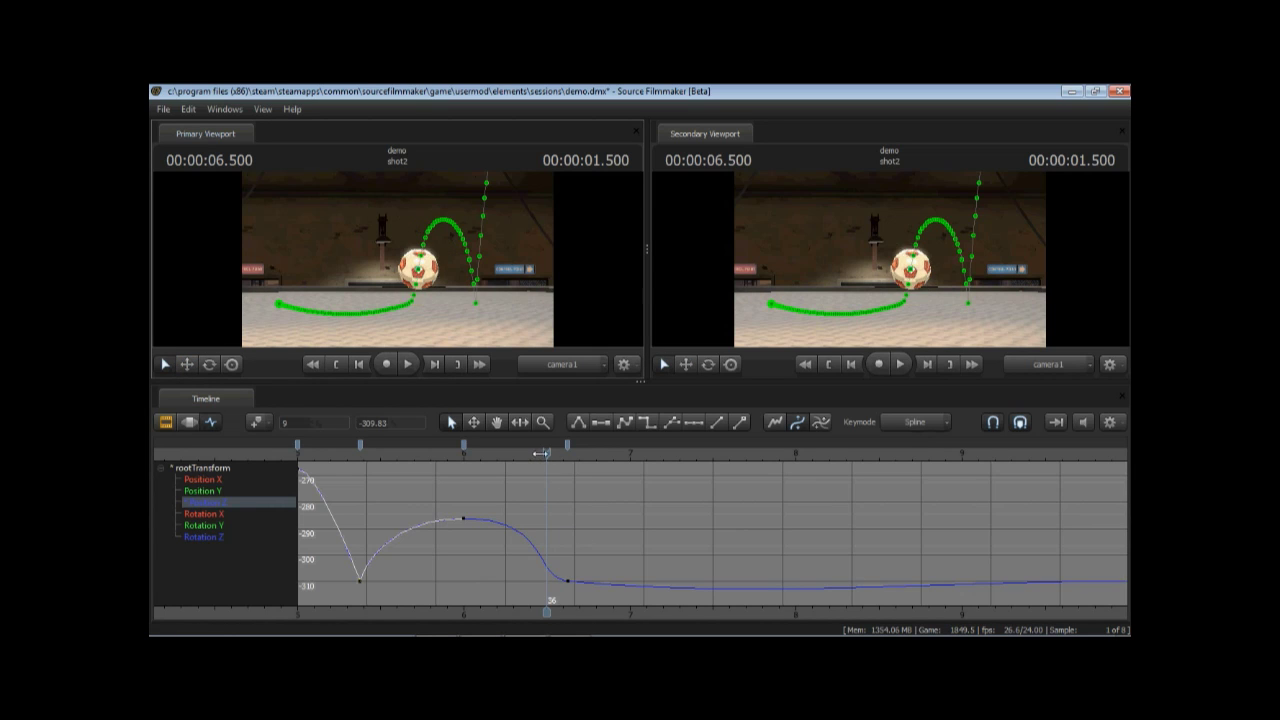
# - Try adding a Position Z key at frame 54 of shot2
pyautogui.moveTo(538, 456); pyautogui.dragTo(671, 472)
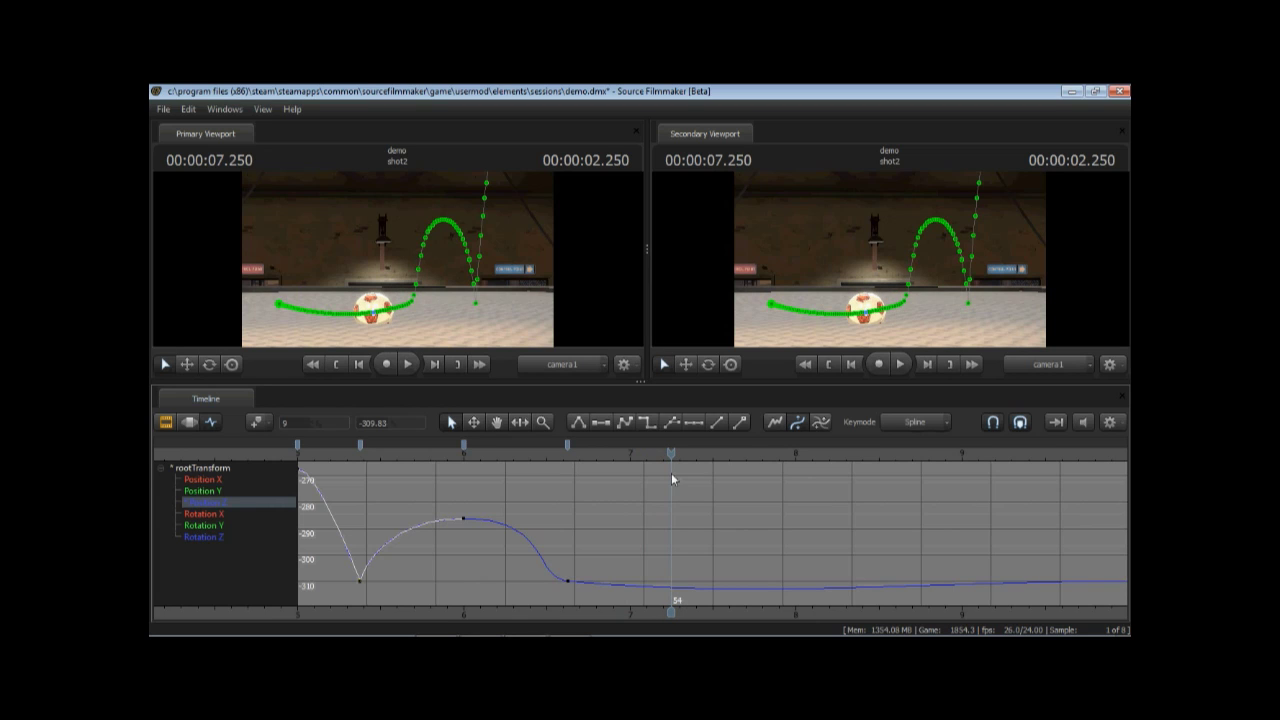
pyautogui.press('m')
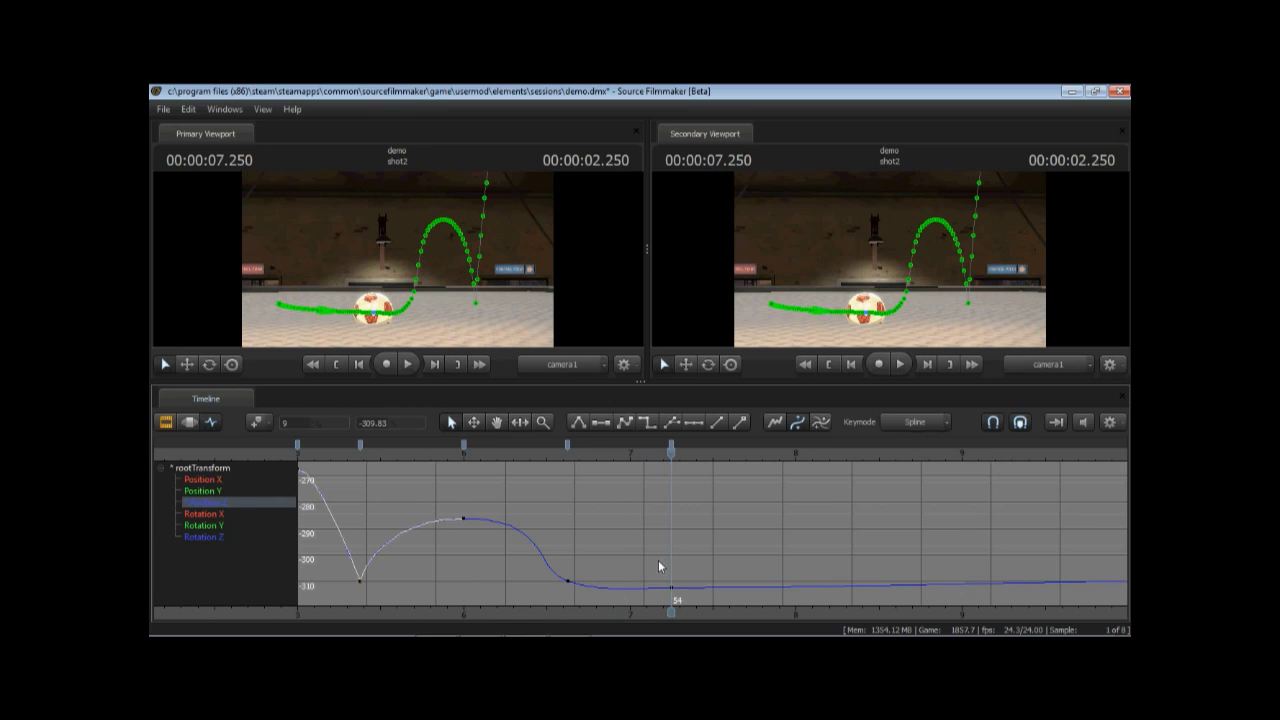
# - Give the Position Z key at frame 39 flat tangents, scrub to frame 47, and clear the key selection
pyautogui.click(566, 579)
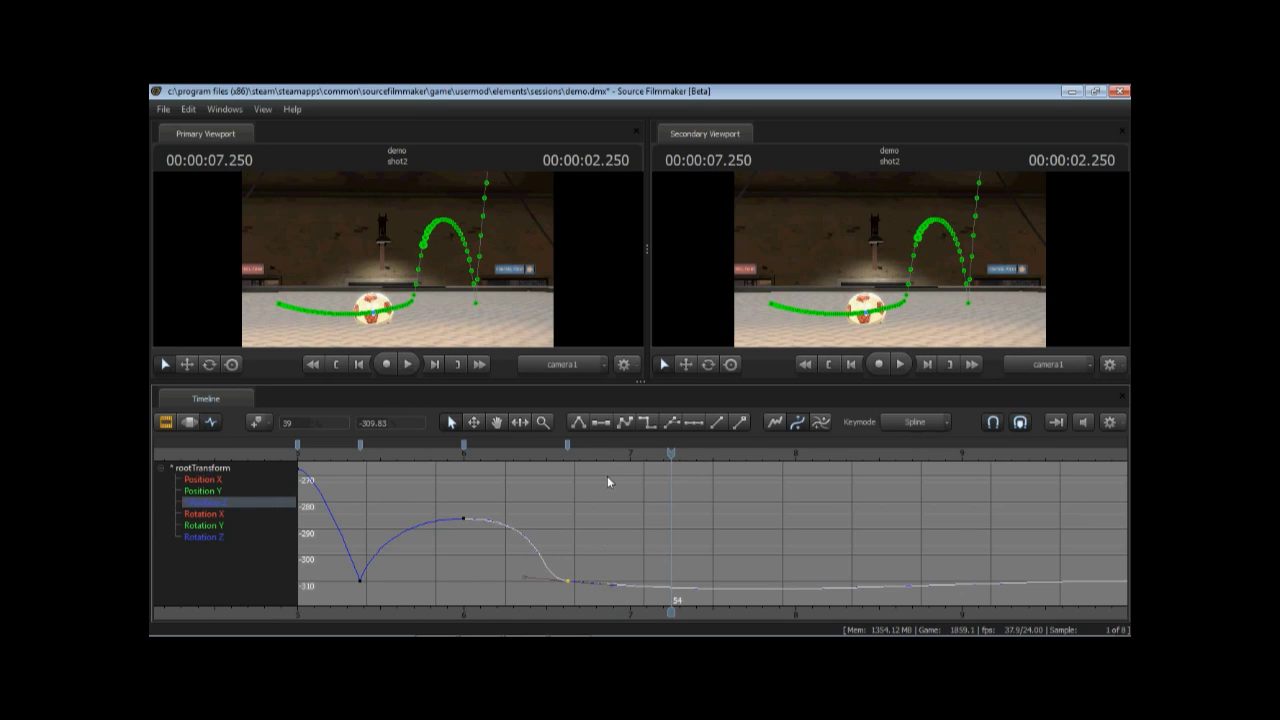
pyautogui.click(601, 424)
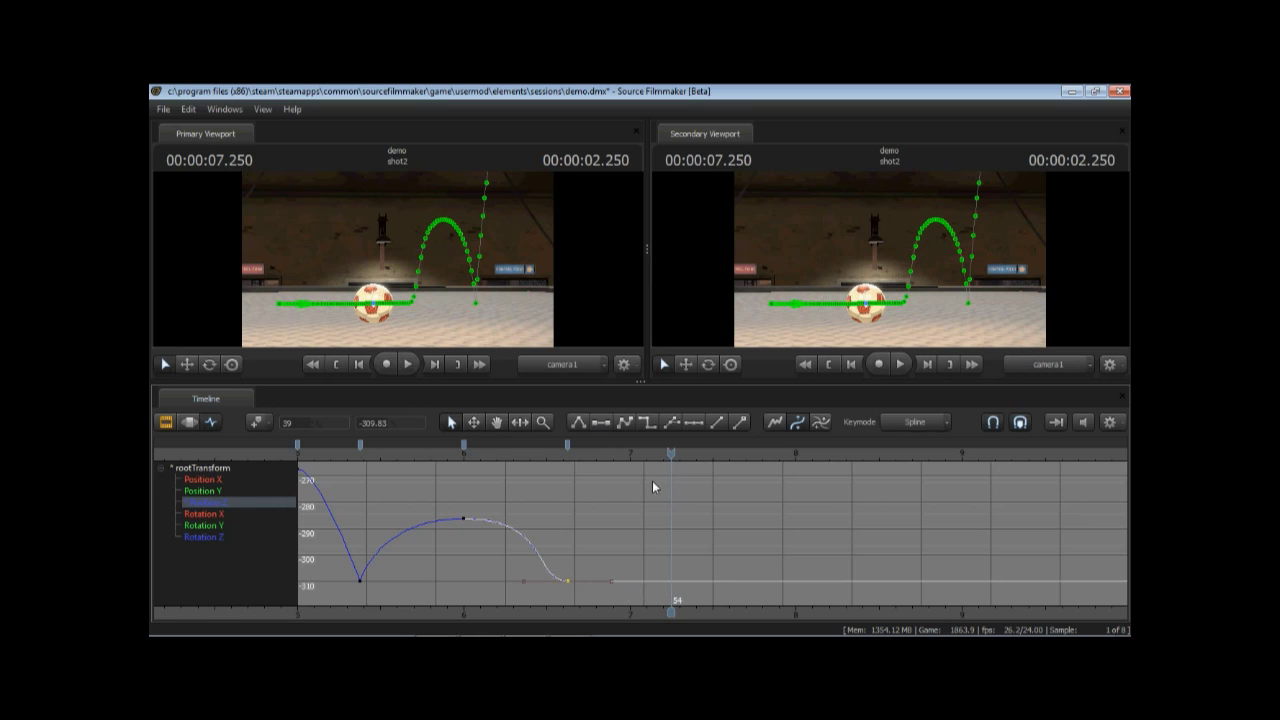
pyautogui.moveTo(588, 458); pyautogui.dragTo(623, 465)
pyautogui.click(666, 539)
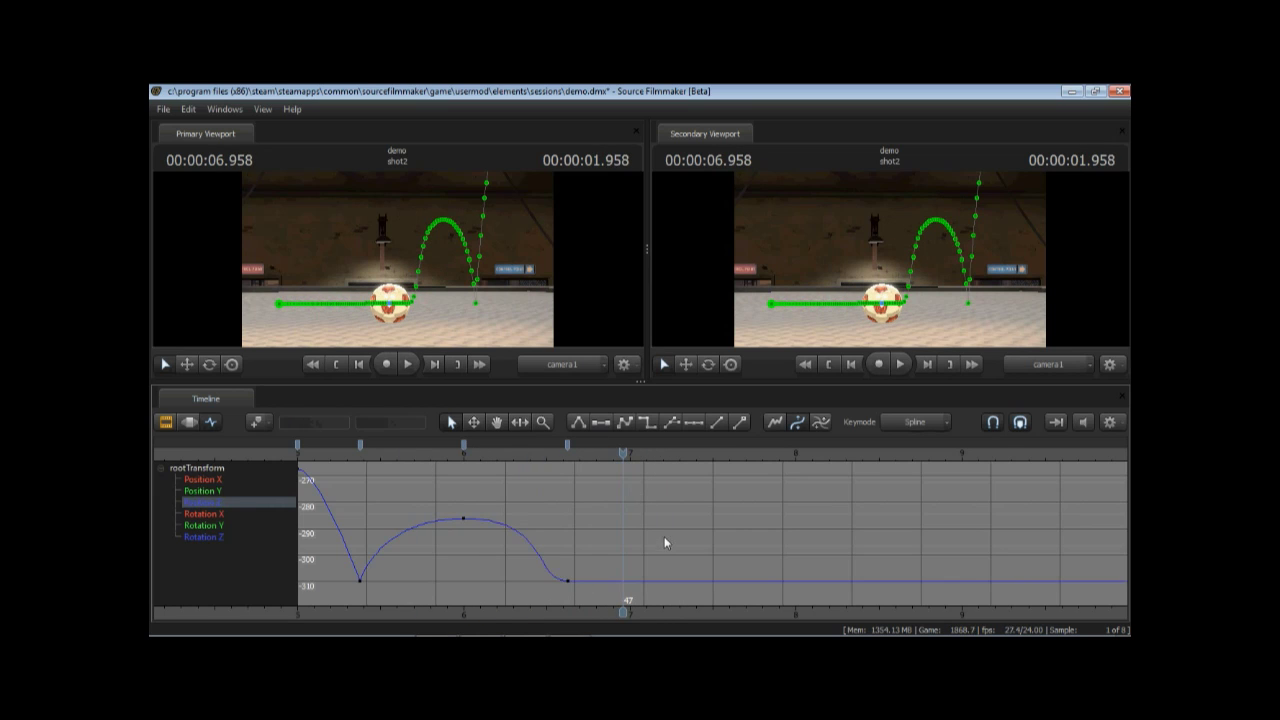
# - Add ground-level Position Z keys at shrinking intervals from frame 49 to frame 87, including frames 58, 65, 70, 74, 80 and 85
pyautogui.press('f')
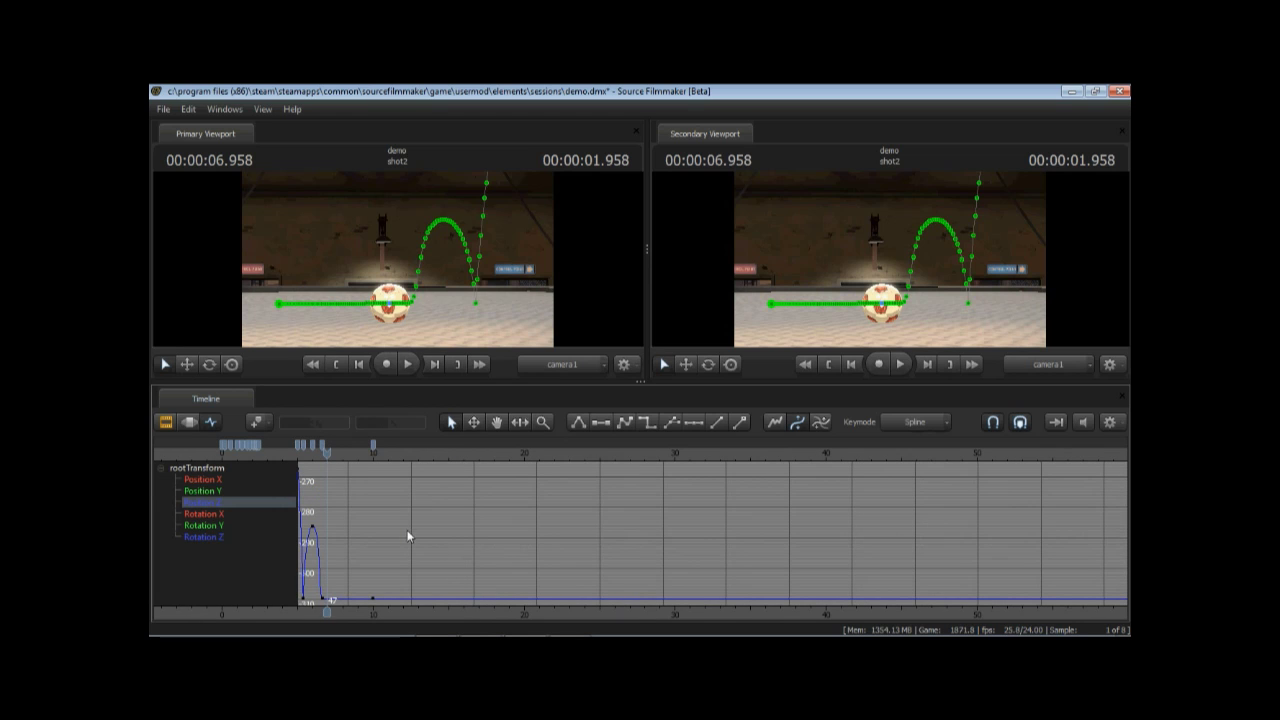
pyautogui.scroll(3, 407, 536)
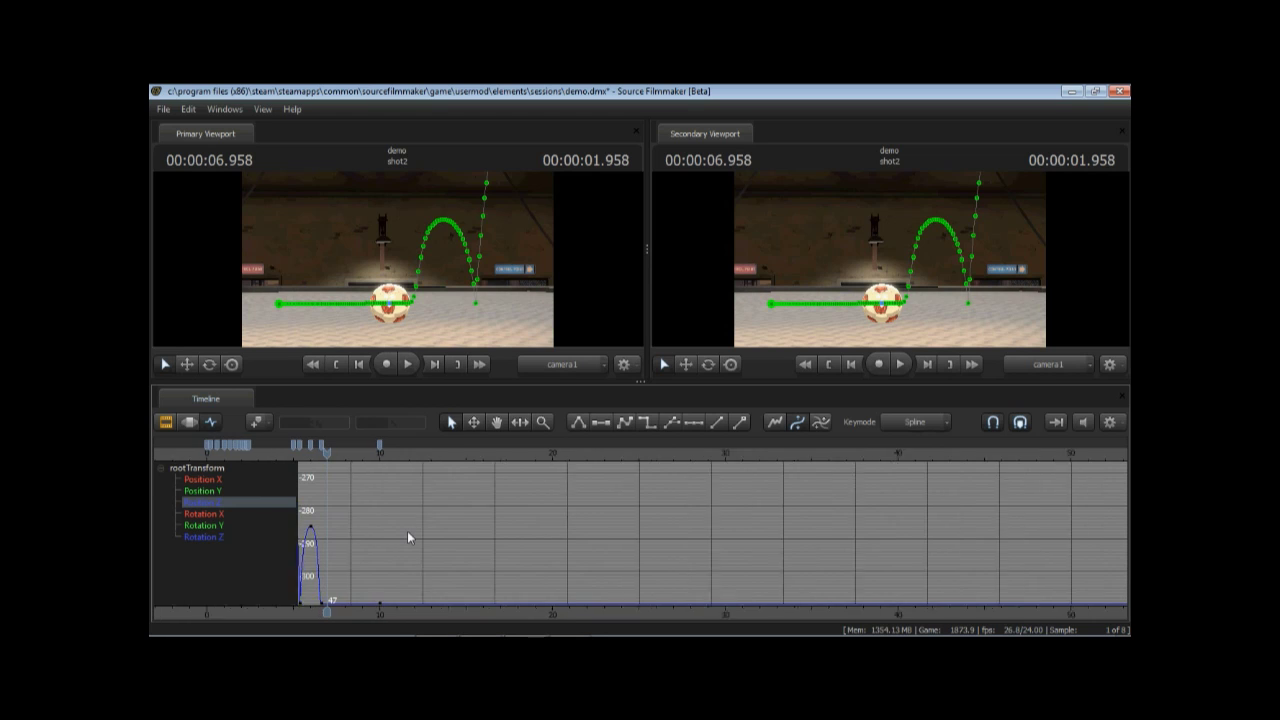
pyautogui.scroll(10, 407, 537)
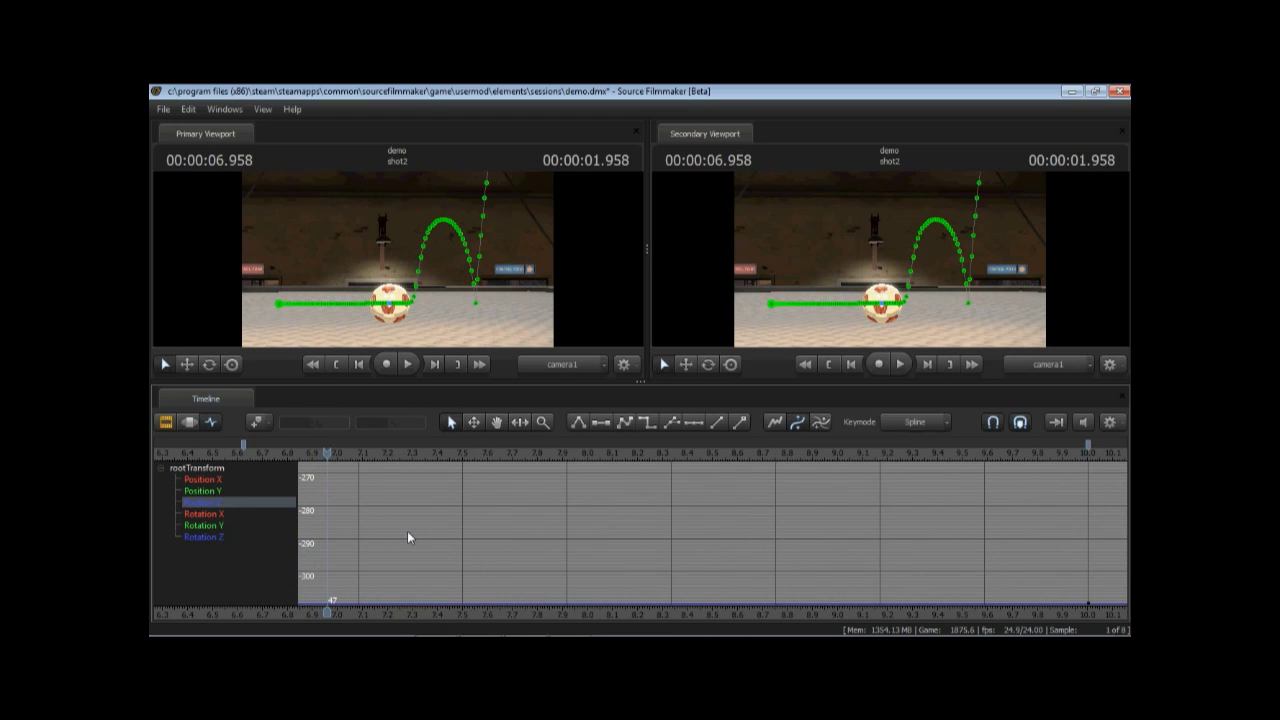
pyautogui.scroll(-5, 407, 535)
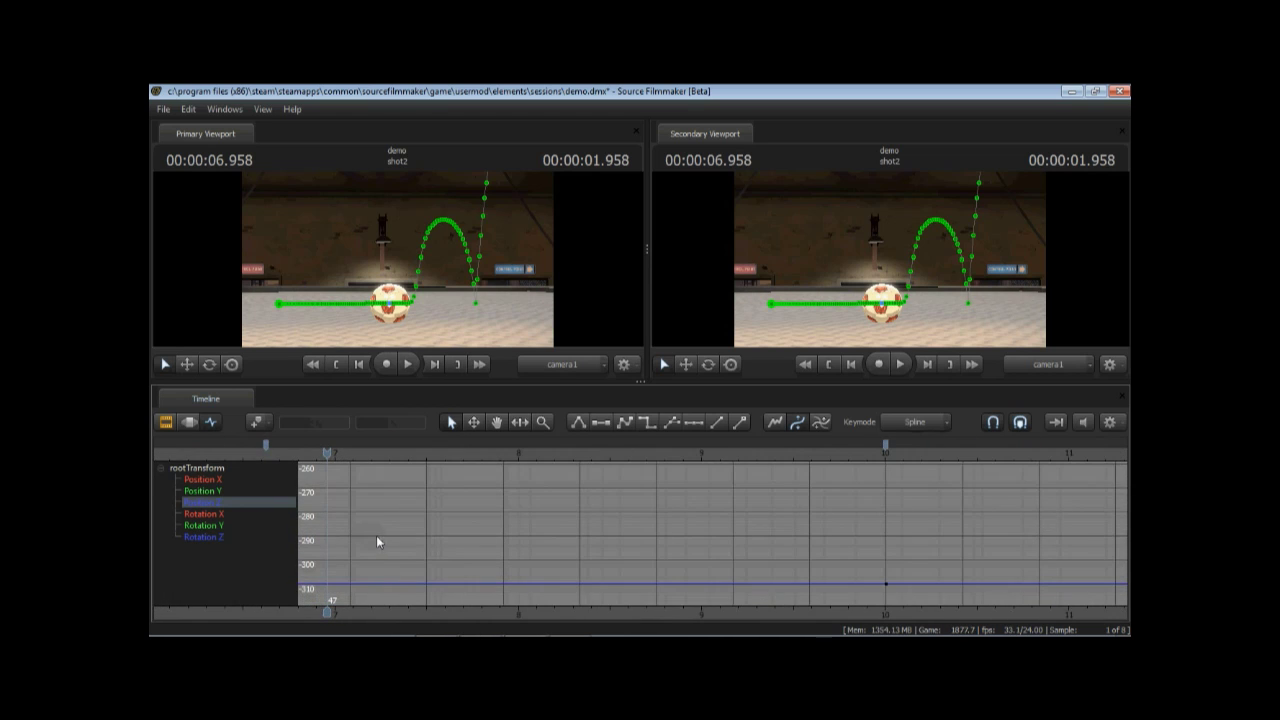
pyautogui.moveTo(377, 542); pyautogui.dragTo(587, 546, button='middle')
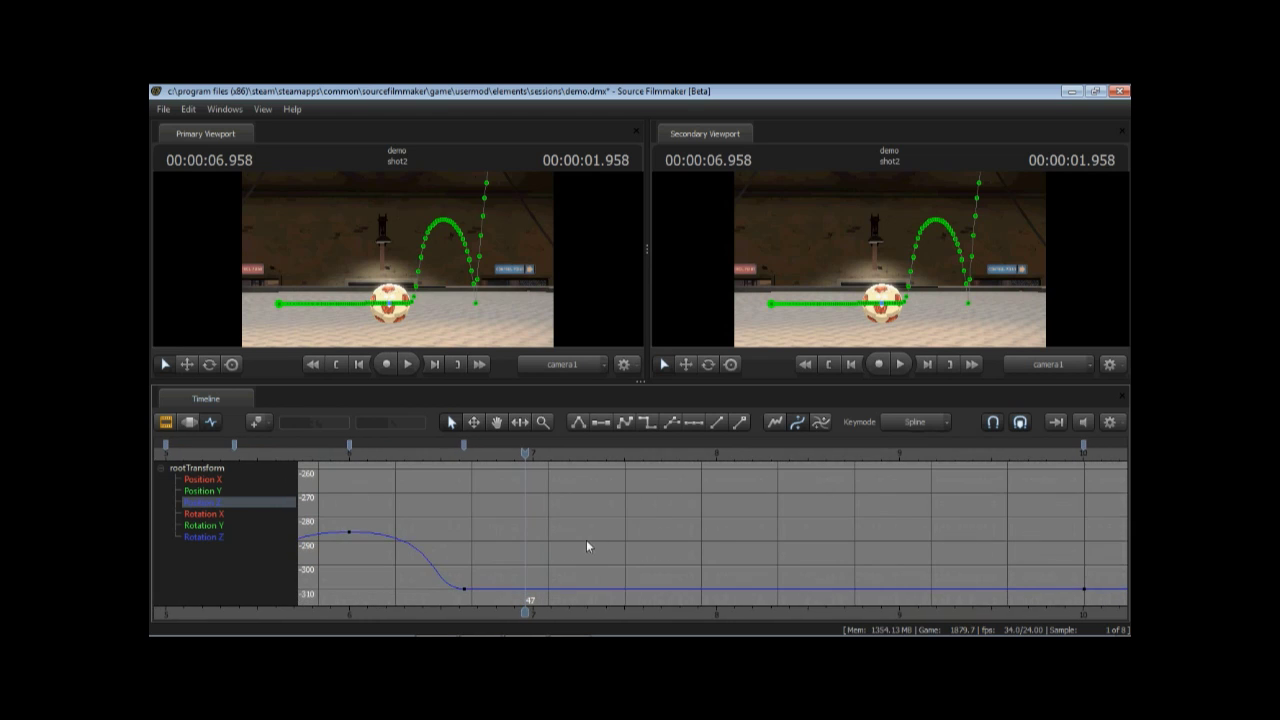
pyautogui.press('f')
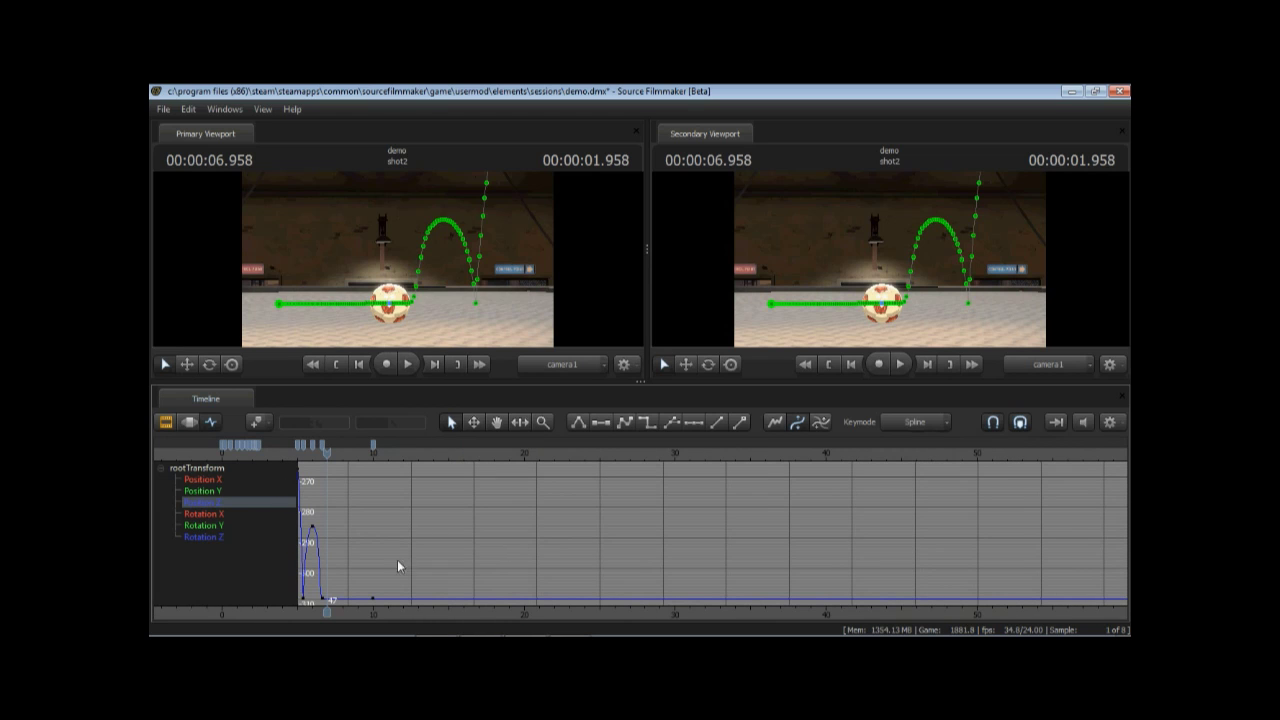
pyautogui.scroll(6, 480, 590)
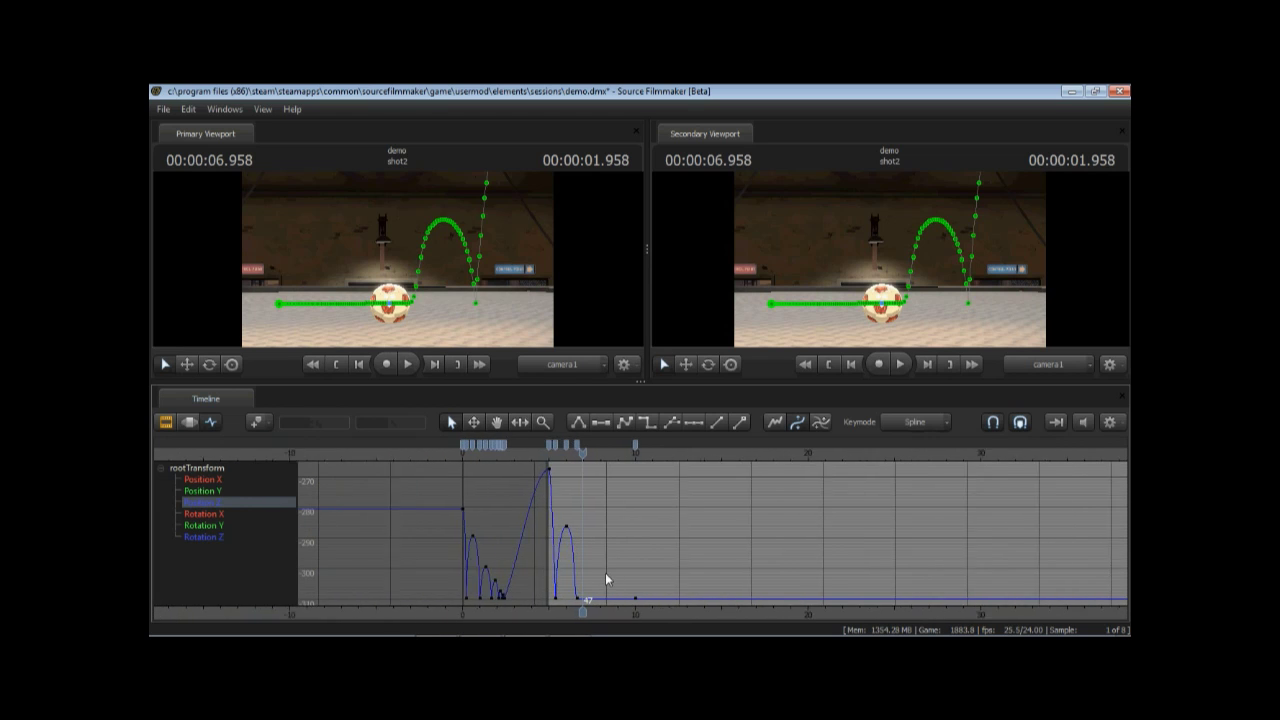
pyautogui.scroll(3, 606, 579)
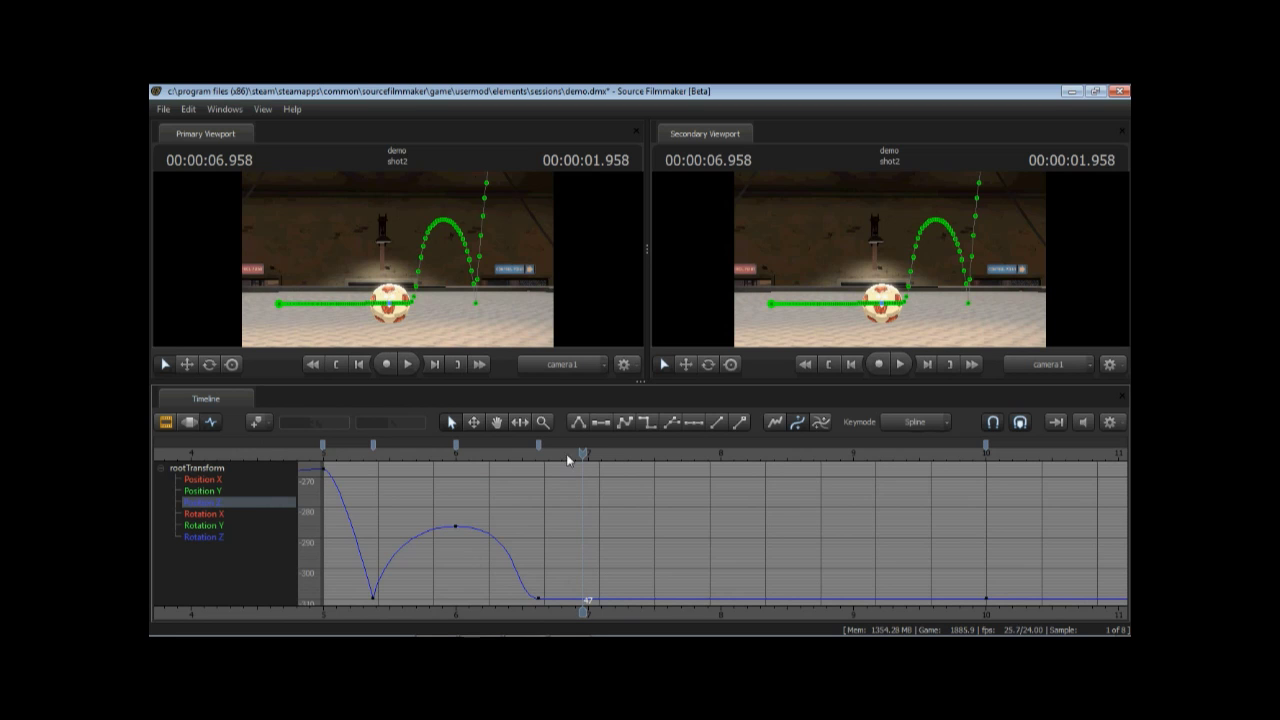
pyautogui.moveTo(567, 456); pyautogui.dragTo(709, 455)
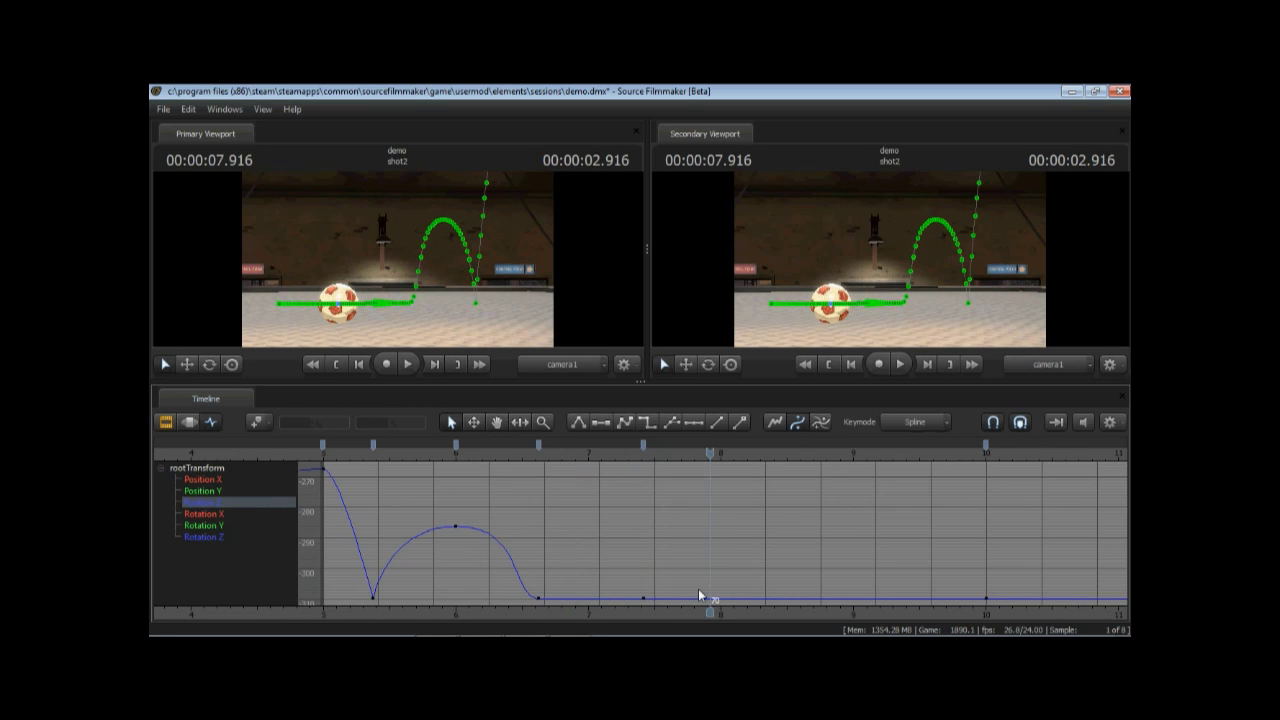
pyautogui.moveTo(711, 455); pyautogui.dragTo(805, 454)
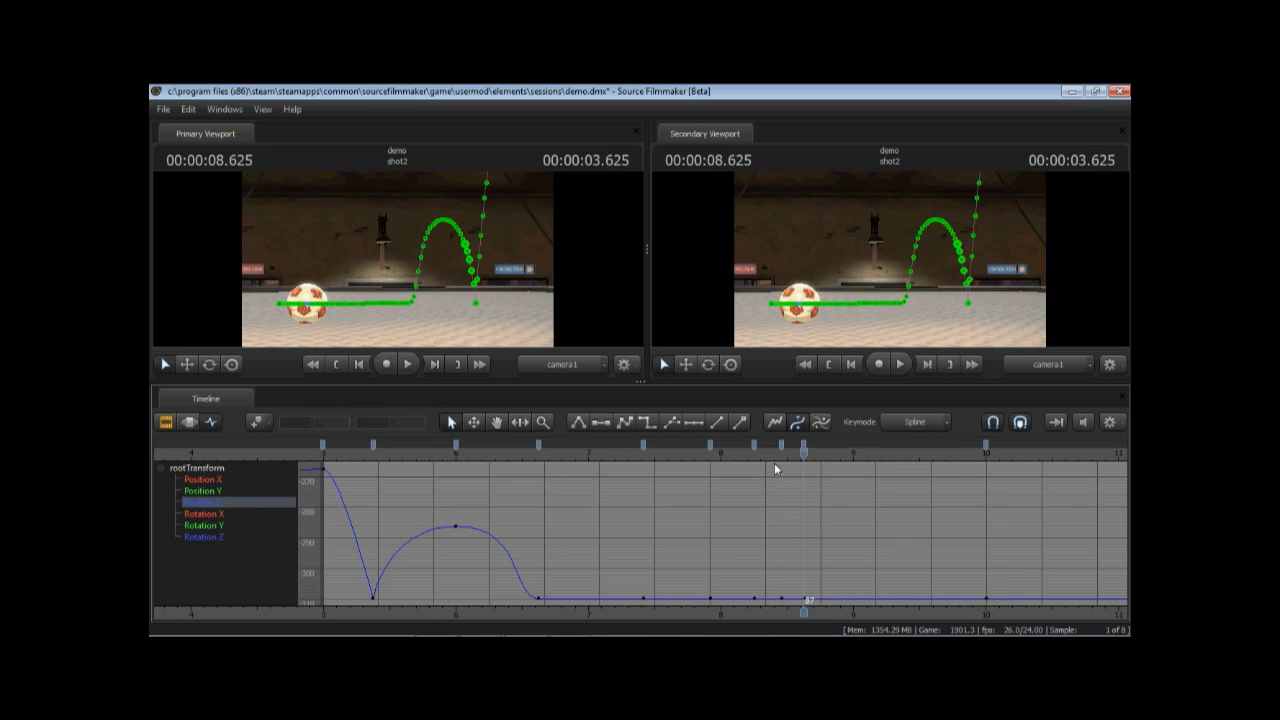
pyautogui.moveTo(588, 454); pyautogui.dragTo(794, 462)
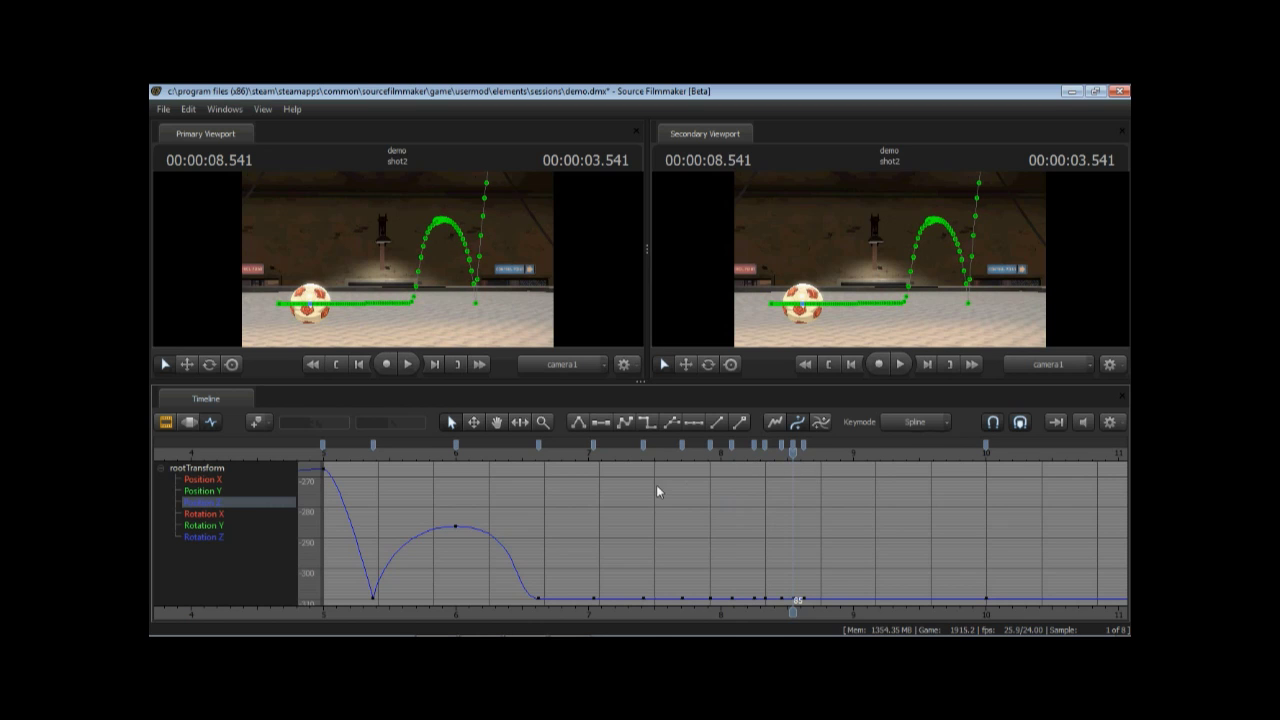
# - Raise the Position Z keys at frames 49, 65 and 74 to about -295.94, -303.00 and -307.47 as diminishing bounce peaks
pyautogui.moveTo(580, 569); pyautogui.dragTo(606, 607)
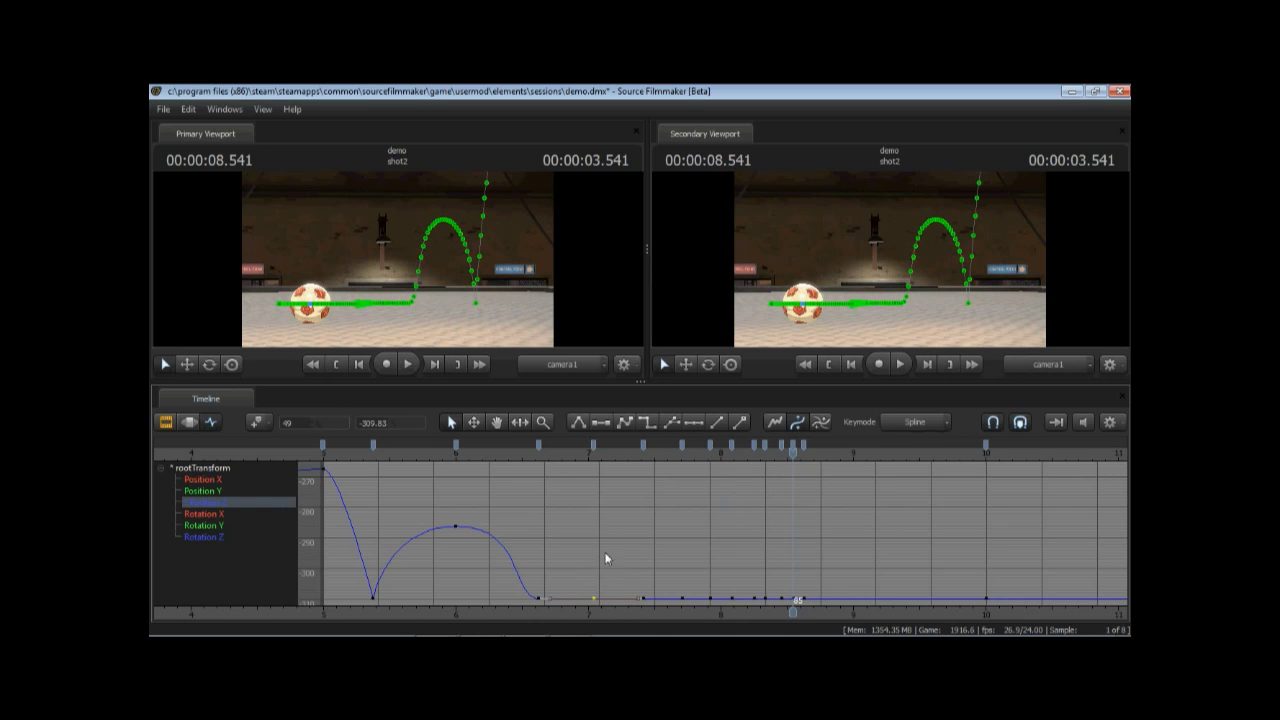
pyautogui.moveTo(605, 559); pyautogui.dragTo(605, 517, button='middle')
pyautogui.moveTo(673, 583); pyautogui.dragTo(691, 614)
pyautogui.moveTo(685, 569); pyautogui.dragTo(685, 547, button='middle')
pyautogui.moveTo(725, 580); pyautogui.dragTo(746, 609)
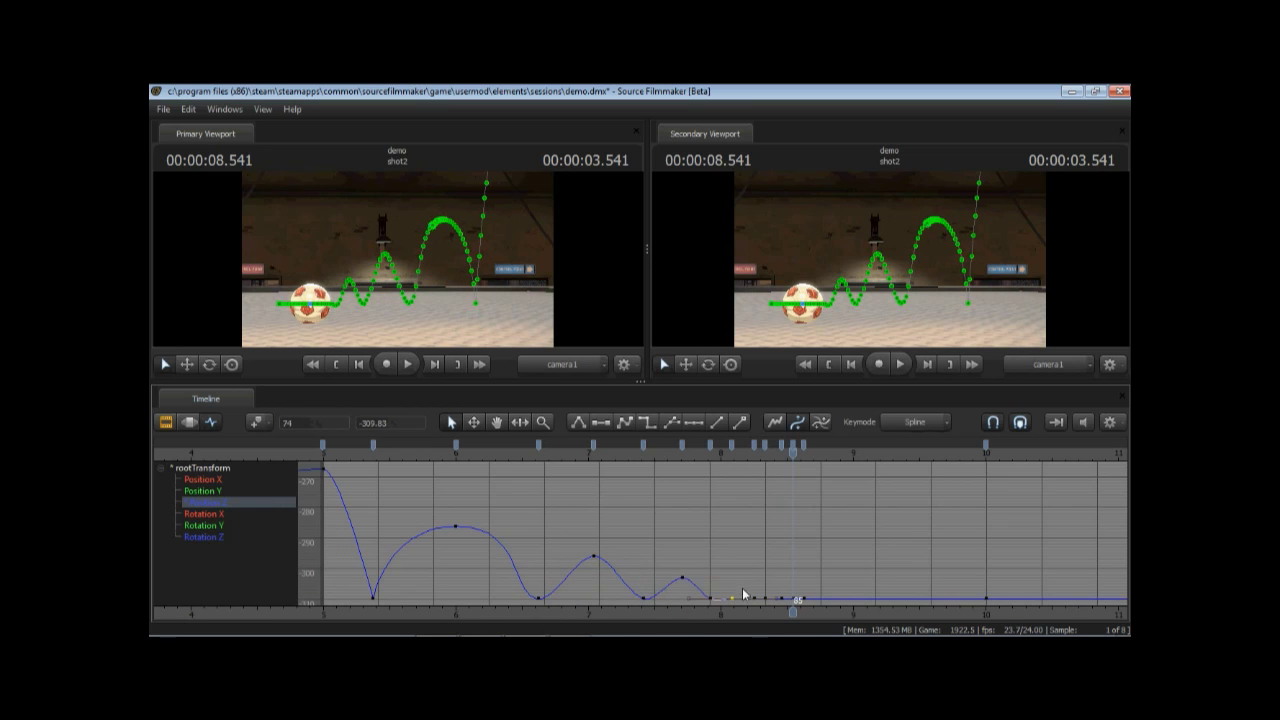
pyautogui.moveTo(739, 581); pyautogui.dragTo(738, 574, button='middle')
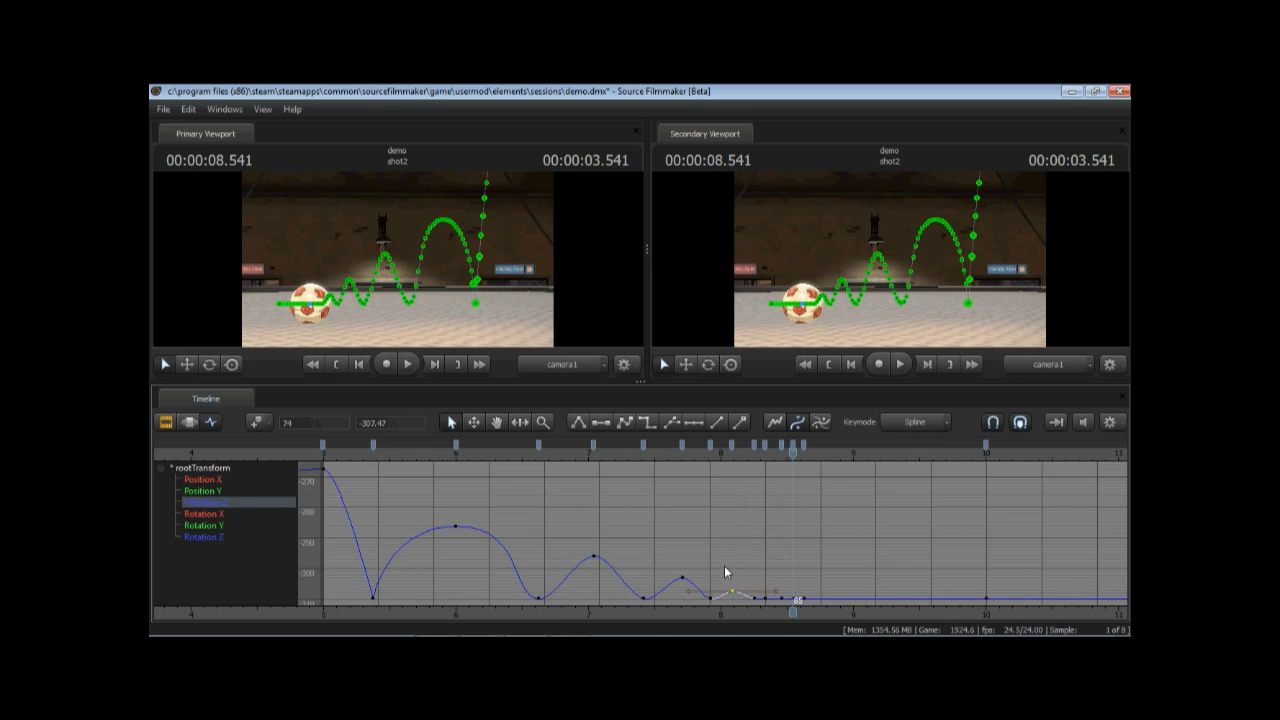
# - Raise the Position Z keys at frames 80 and 85 to about -308.97 and -309.52 for two smaller final bounces
pyautogui.moveTo(725, 572); pyautogui.dragTo(800, 617)
pyautogui.press('f')
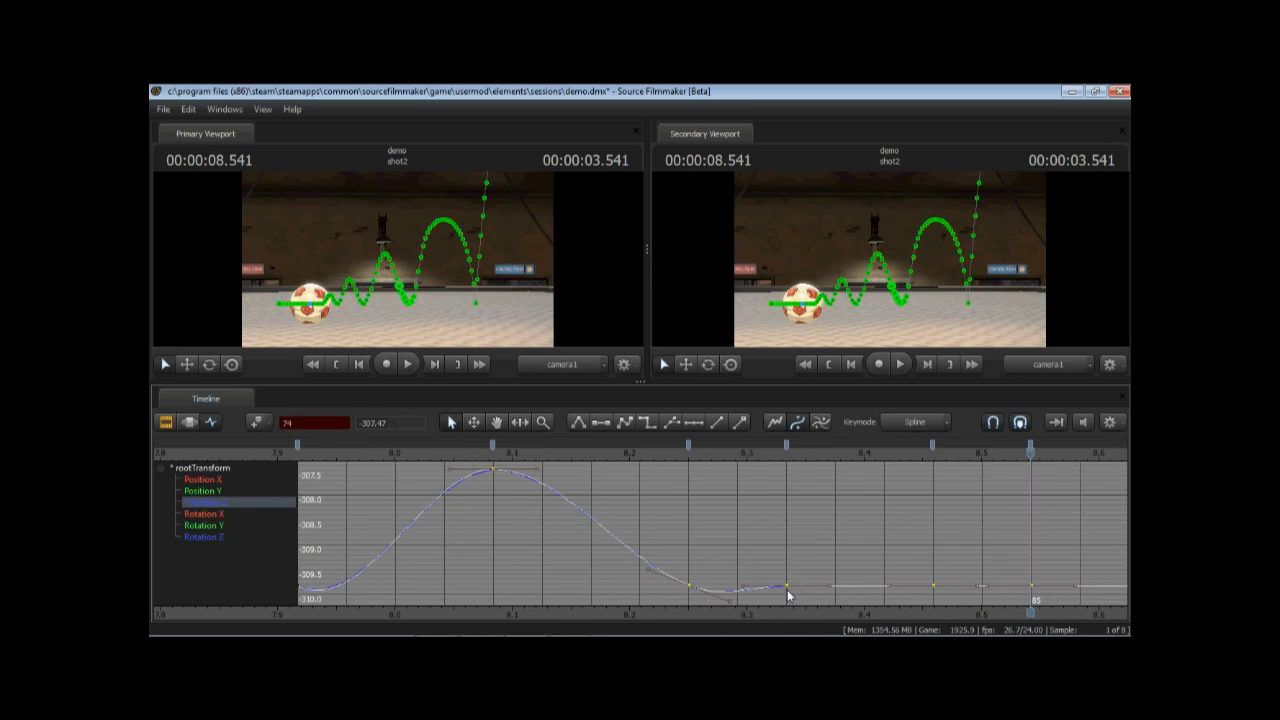
pyautogui.moveTo(772, 544); pyautogui.dragTo(804, 600)
pyautogui.moveTo(814, 571); pyautogui.dragTo(812, 517, button='middle')
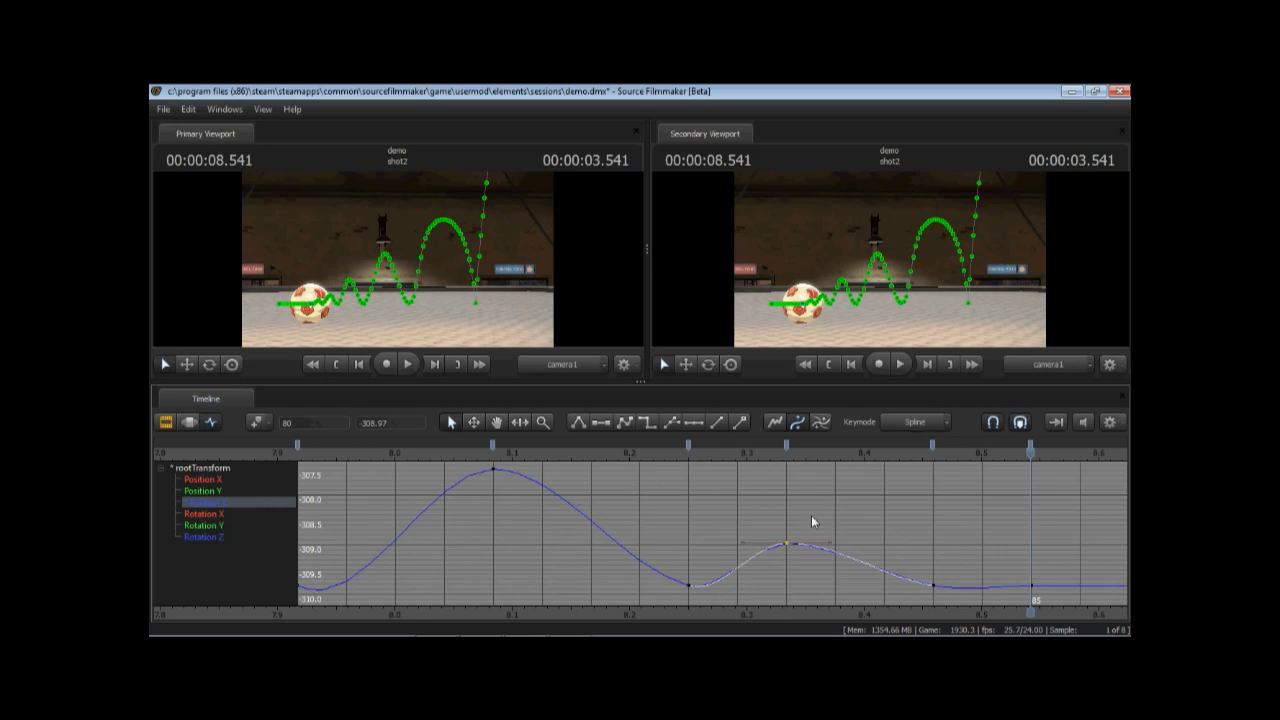
pyautogui.click(1031, 585)
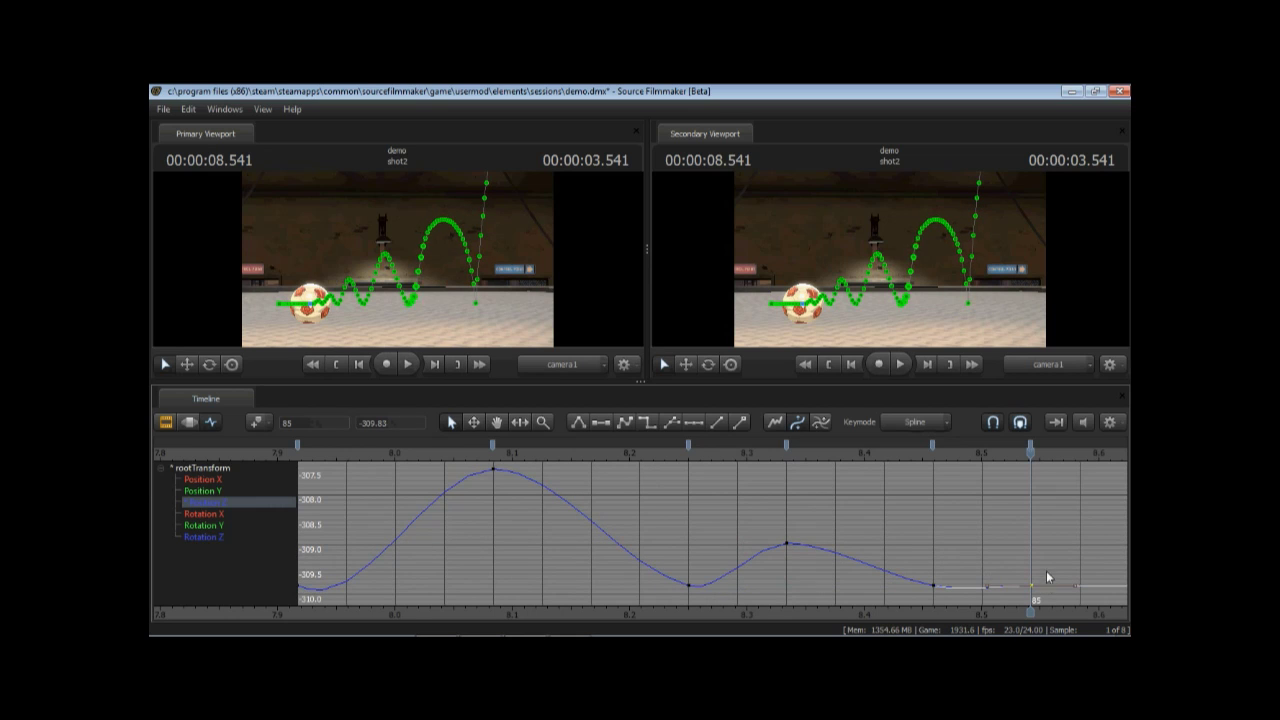
pyautogui.moveTo(1047, 577); pyautogui.dragTo(1048, 552, button='middle')
pyautogui.click(978, 522)
# - Give the frame 49 peak key weighted tangents and lengthen its handles to round the second bounce
pyautogui.press('f')
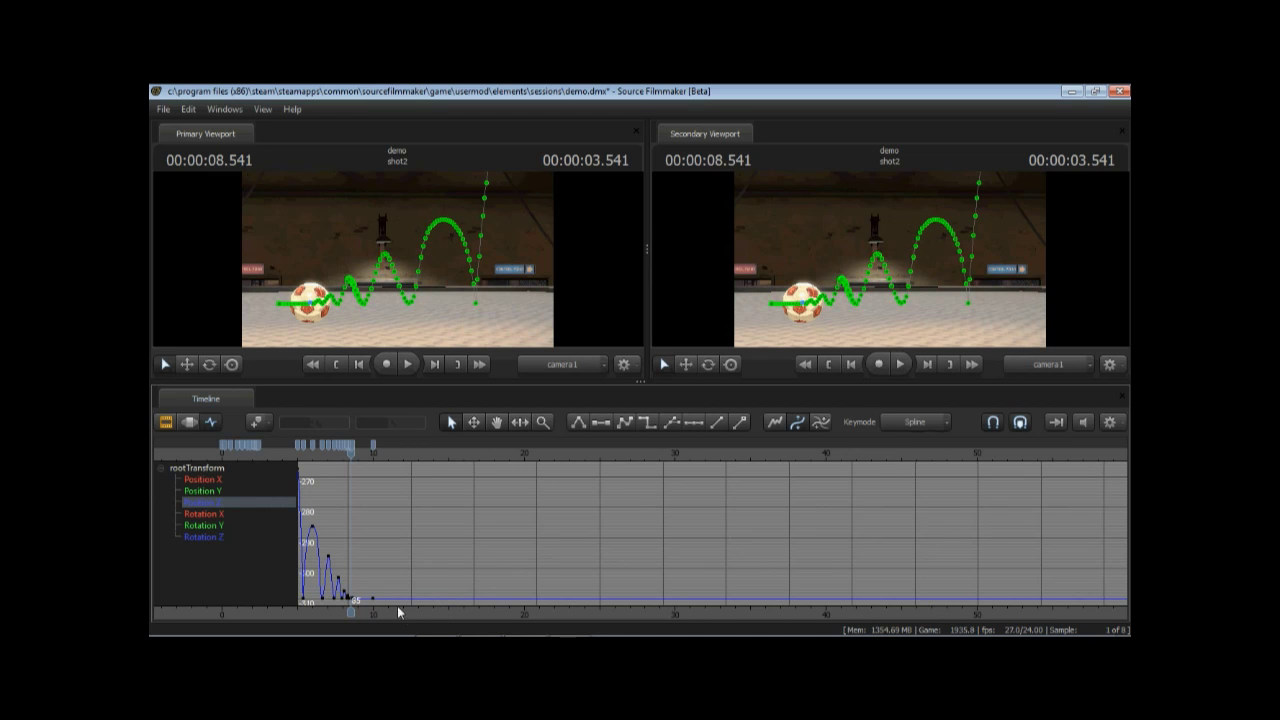
pyautogui.moveTo(416, 620); pyautogui.dragTo(463, 623, button='middle')
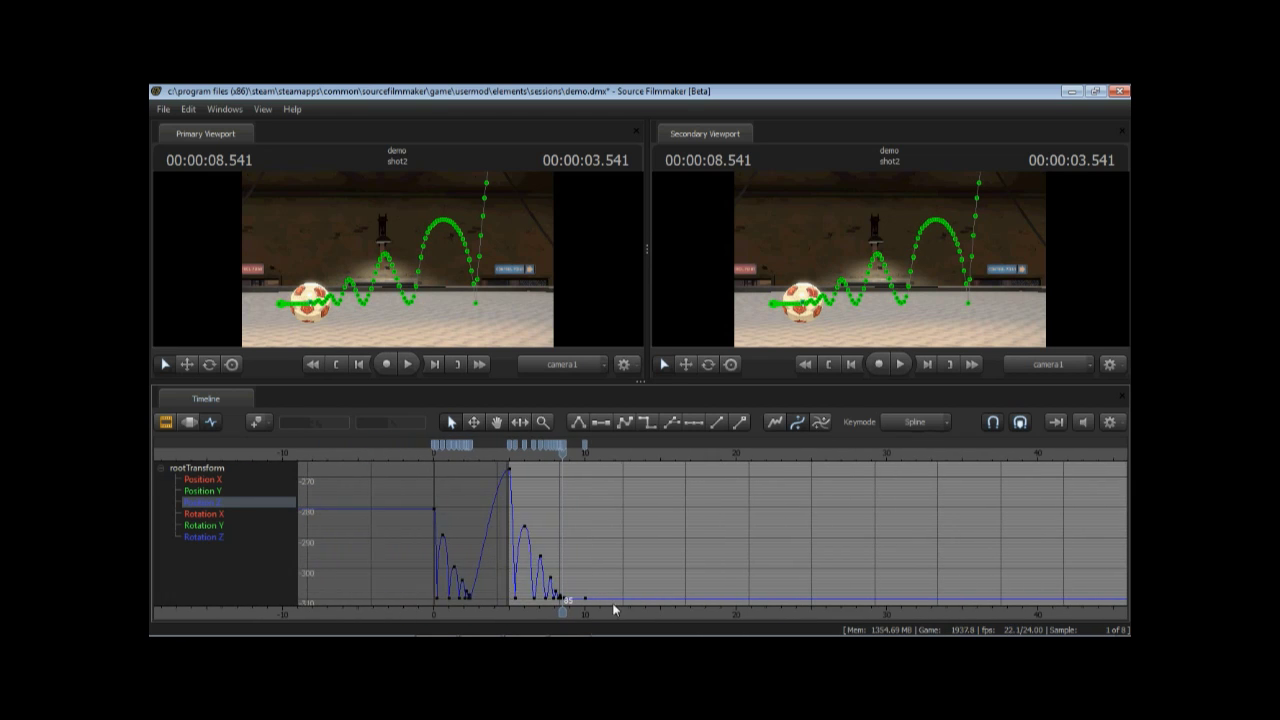
pyautogui.scroll(5, 525, 554)
pyautogui.moveTo(525, 614); pyautogui.dragTo(542, 614)
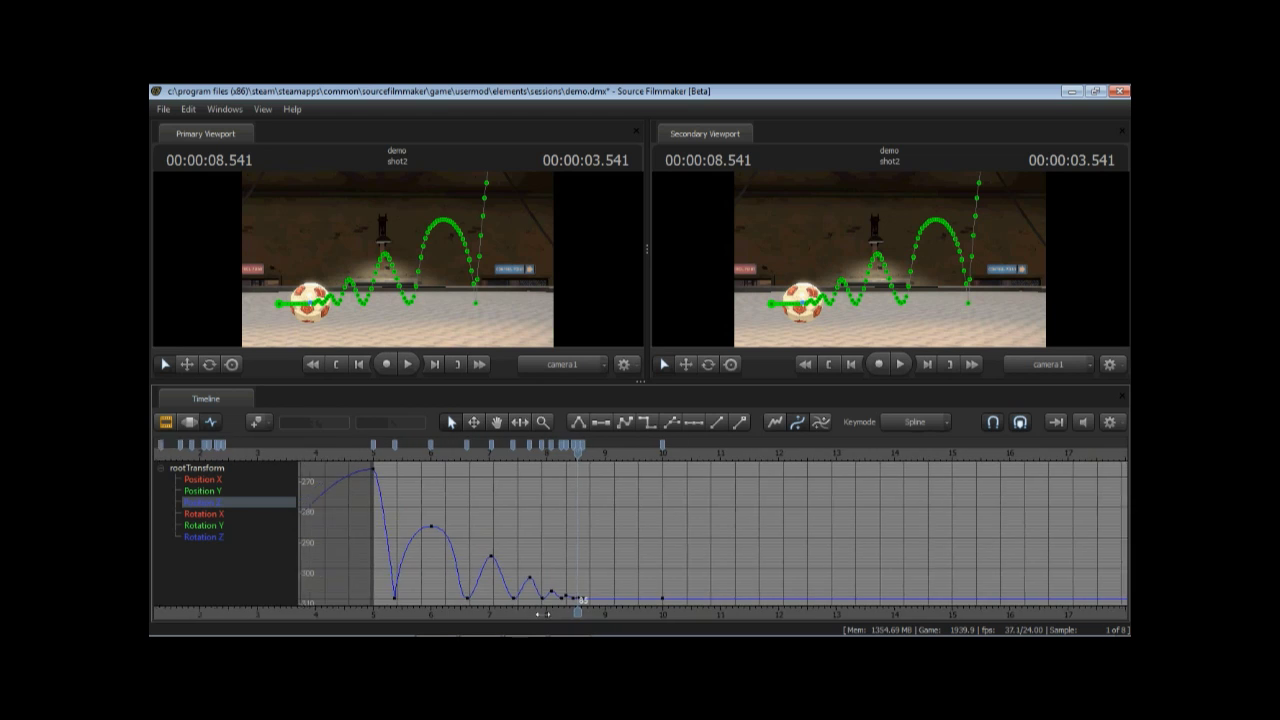
pyautogui.scroll(5, 595, 580)
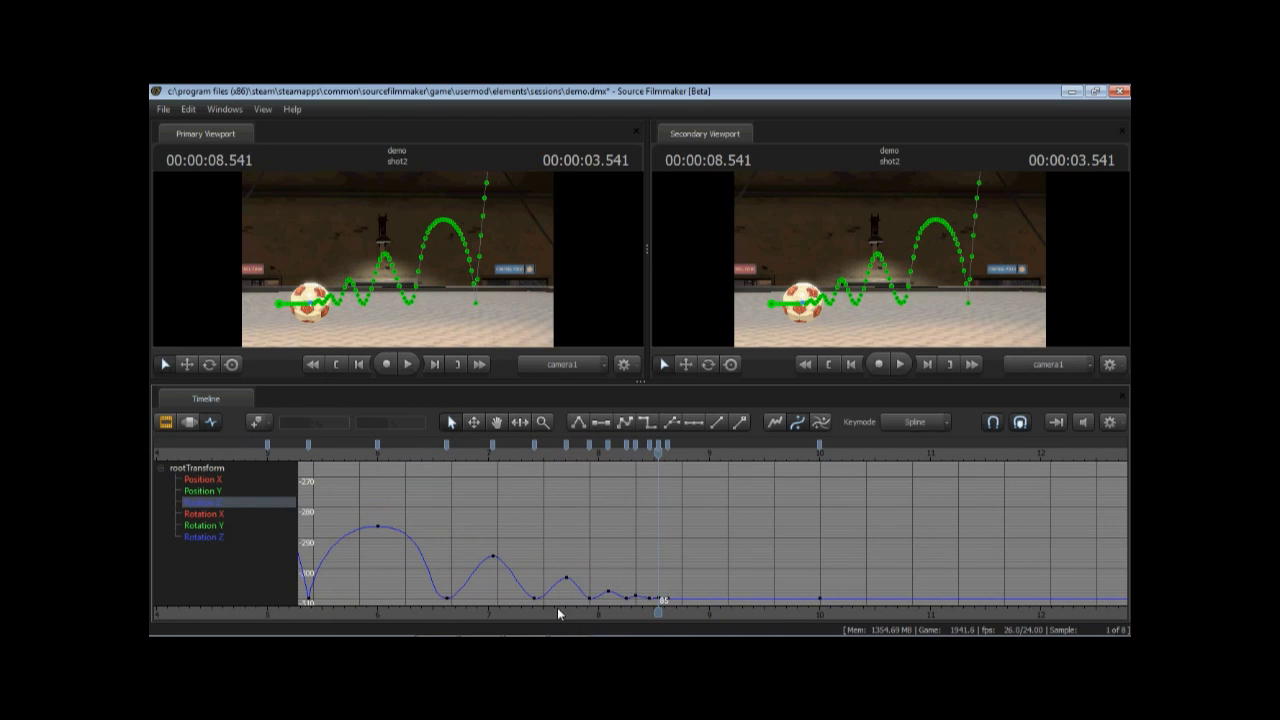
pyautogui.moveTo(558, 614); pyautogui.dragTo(648, 614)
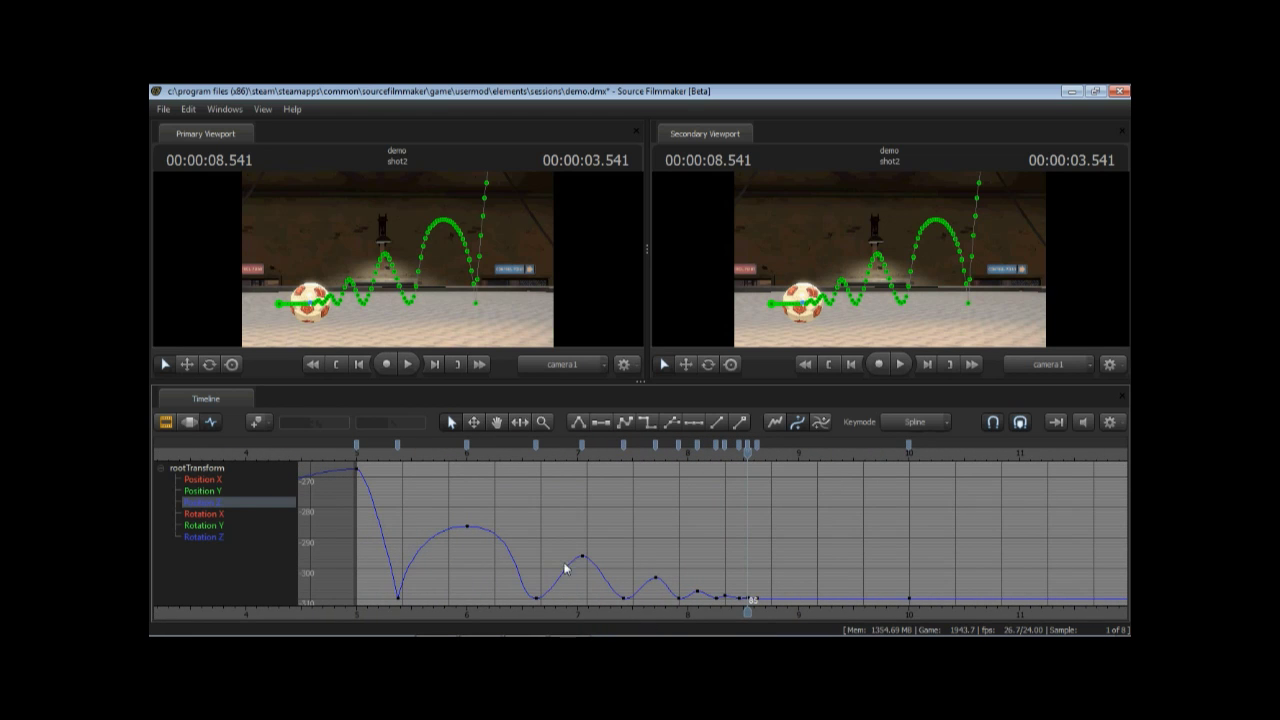
pyautogui.click(582, 556)
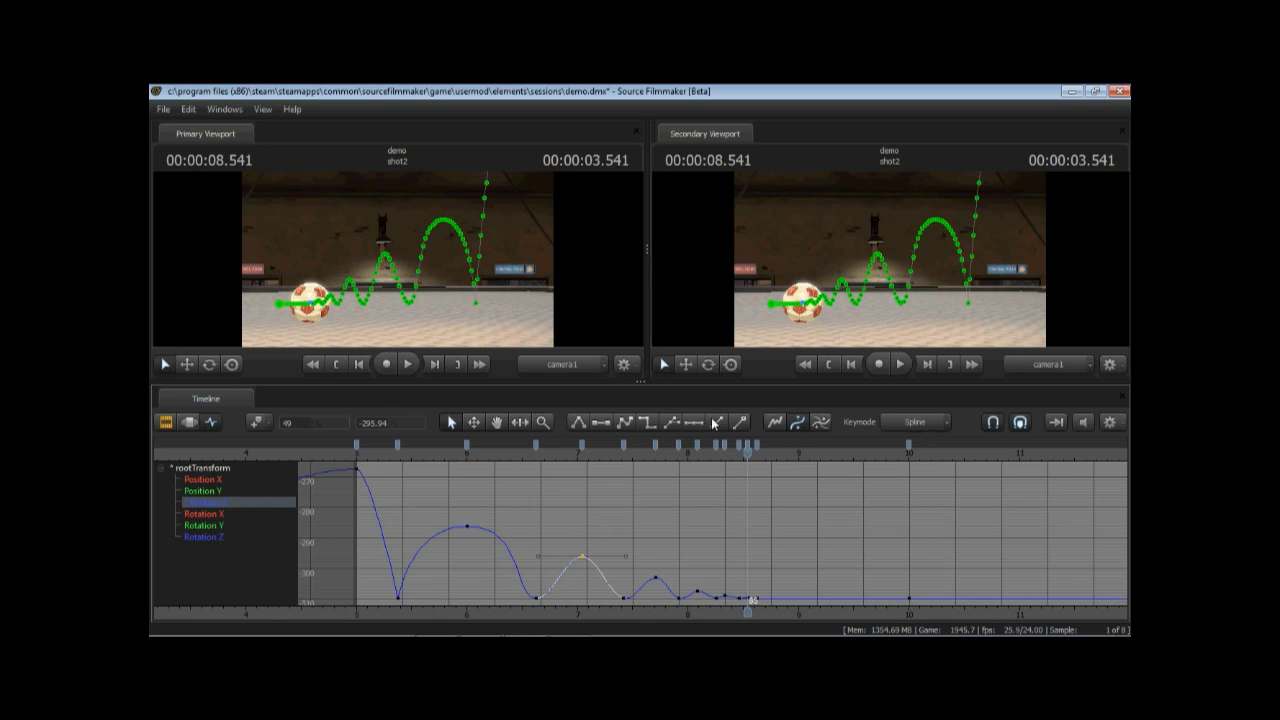
pyautogui.moveTo(626, 557); pyautogui.dragTo(670, 590)
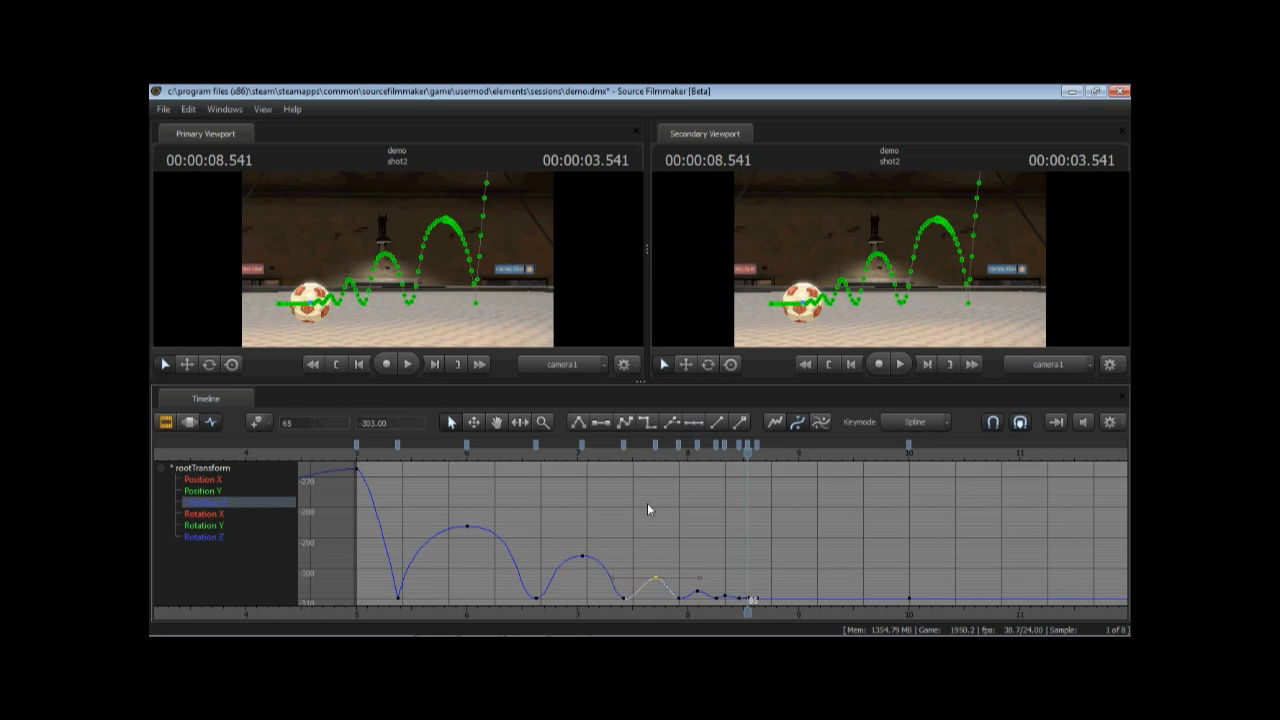
# - Give the peak keys at frames 65 and 74 weighted tangents and lengthen their handles to round those bounces
pyautogui.click(718, 428)
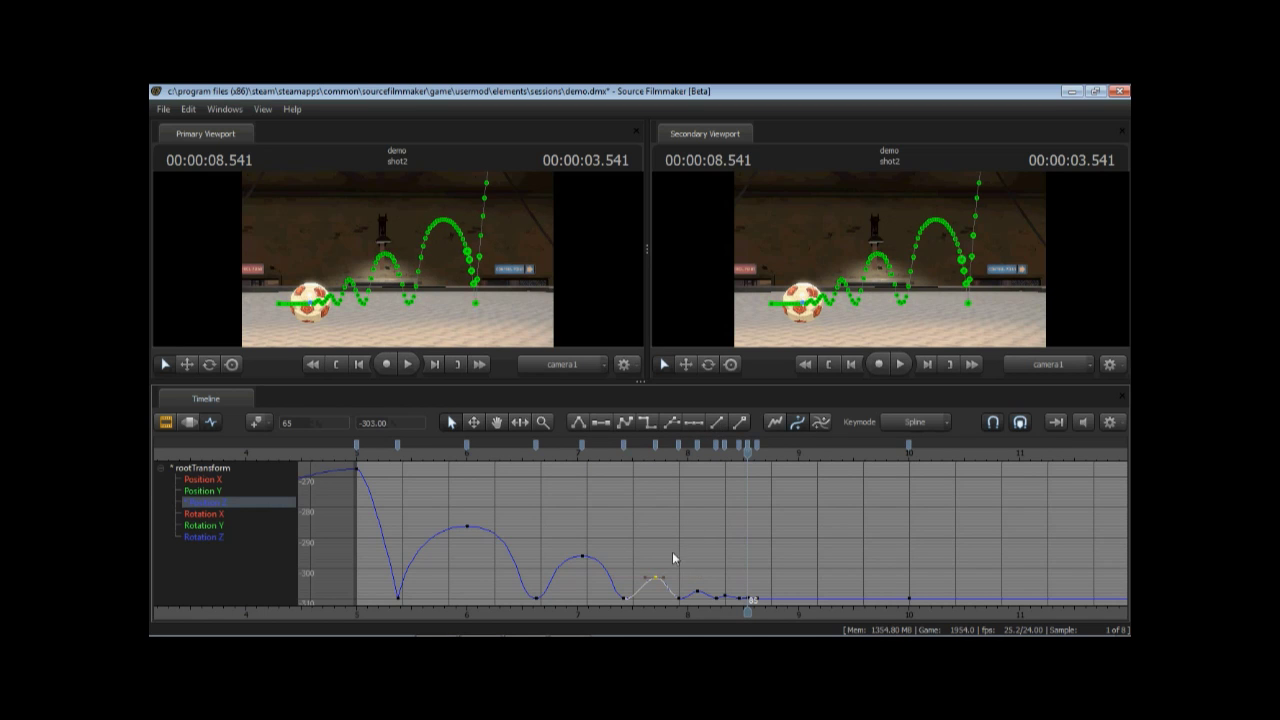
pyautogui.moveTo(672, 557); pyautogui.dragTo(684, 557, button='middle')
pyautogui.moveTo(683, 556); pyautogui.dragTo(761, 602)
pyautogui.click(700, 592)
# - Give the frame 80 peak key weighted tangents and lengthen its handles into a rounder arc
pyautogui.press('f')
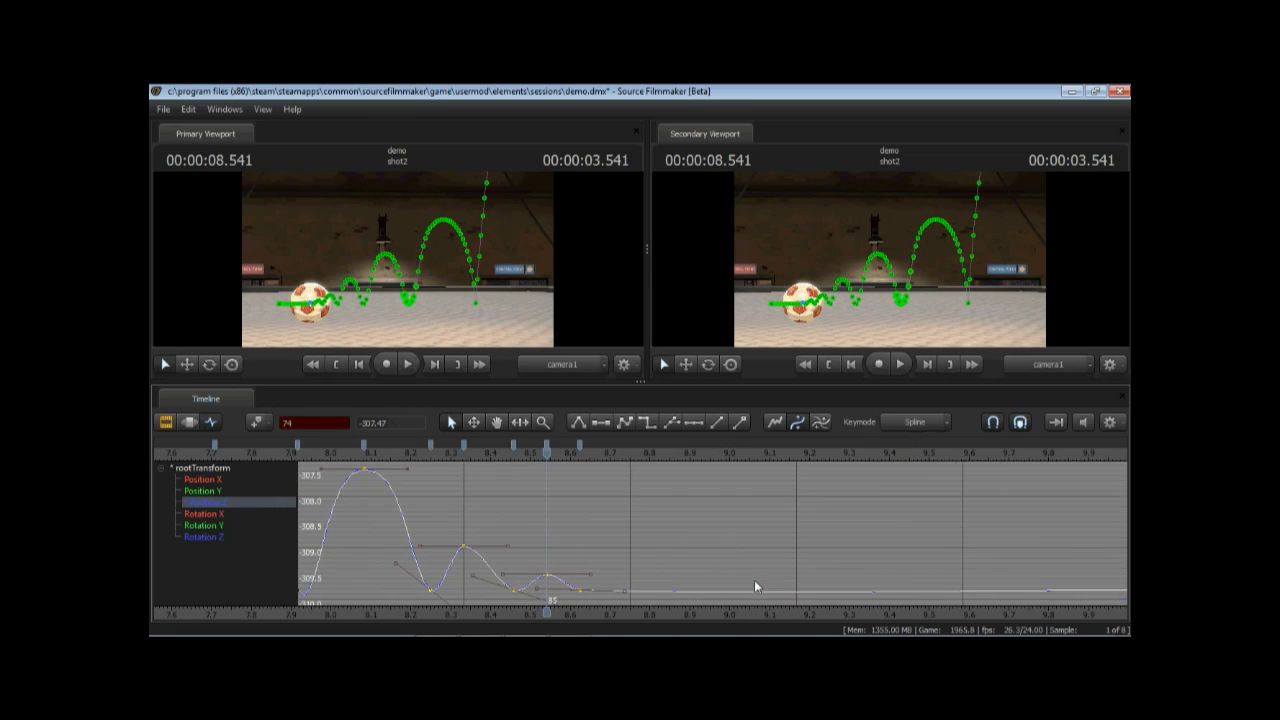
pyautogui.click(620, 553)
pyautogui.moveTo(449, 534); pyautogui.dragTo(491, 554)
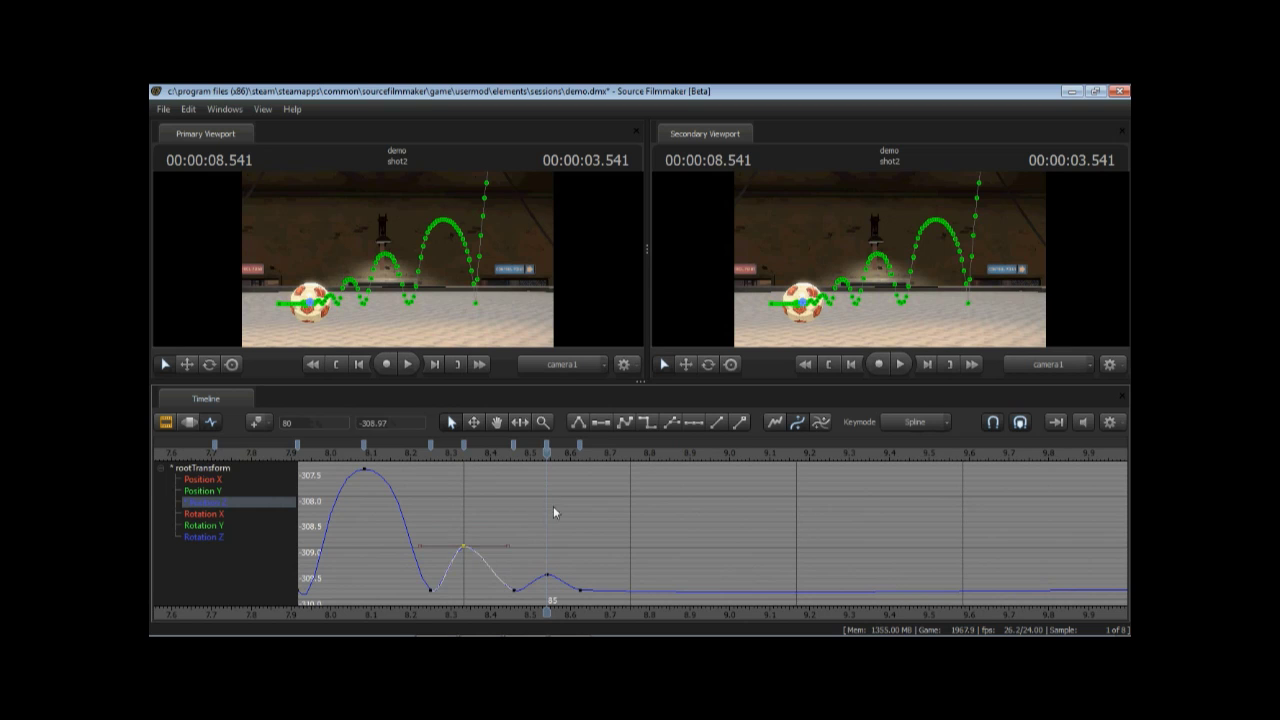
pyautogui.press('8')
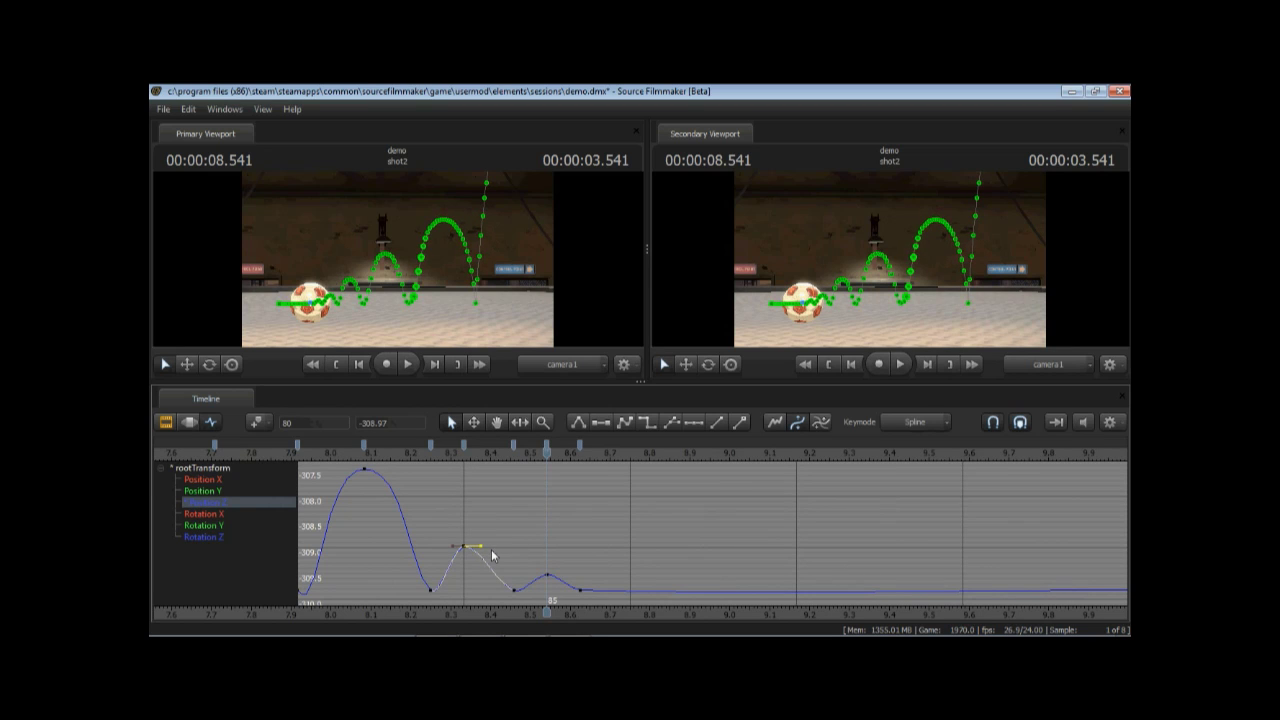
pyautogui.moveTo(481, 546); pyautogui.dragTo(512, 558)
# - Give the frame 85 peak key weighted tangents and lengthen its handles to round the last small bounce
pyautogui.click(547, 574)
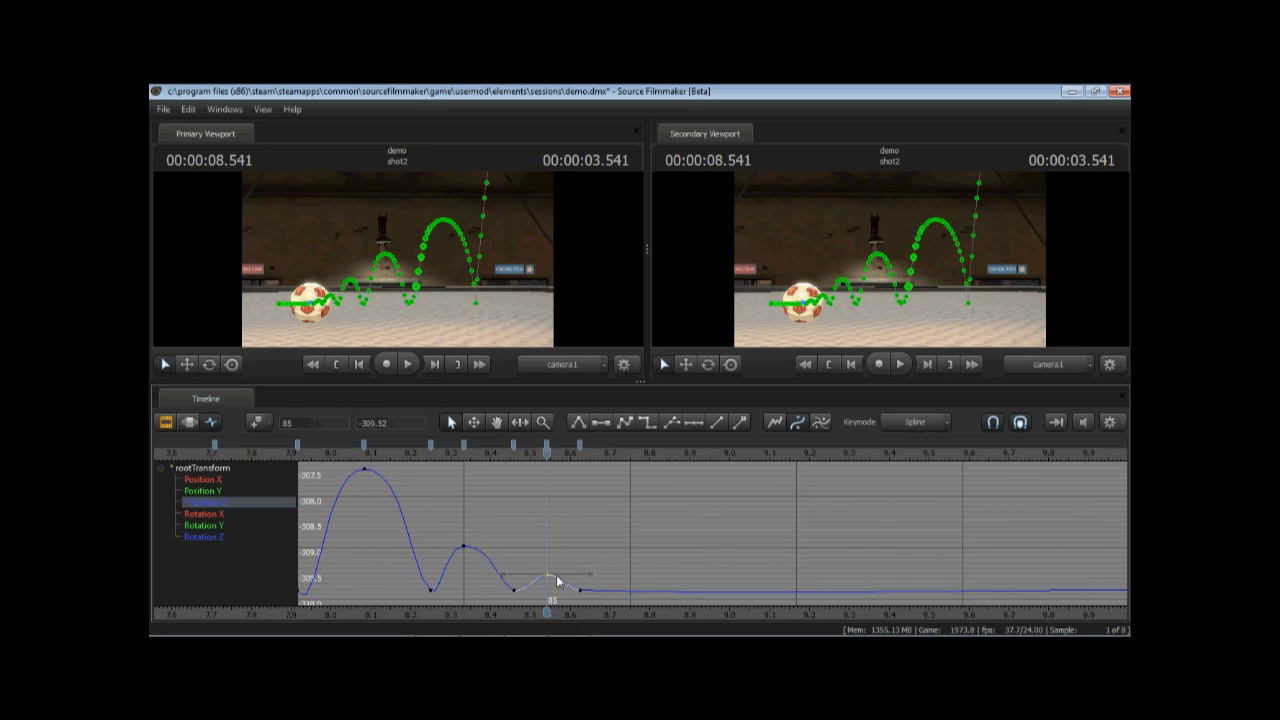
pyautogui.press('8')
pyautogui.click(557, 574)
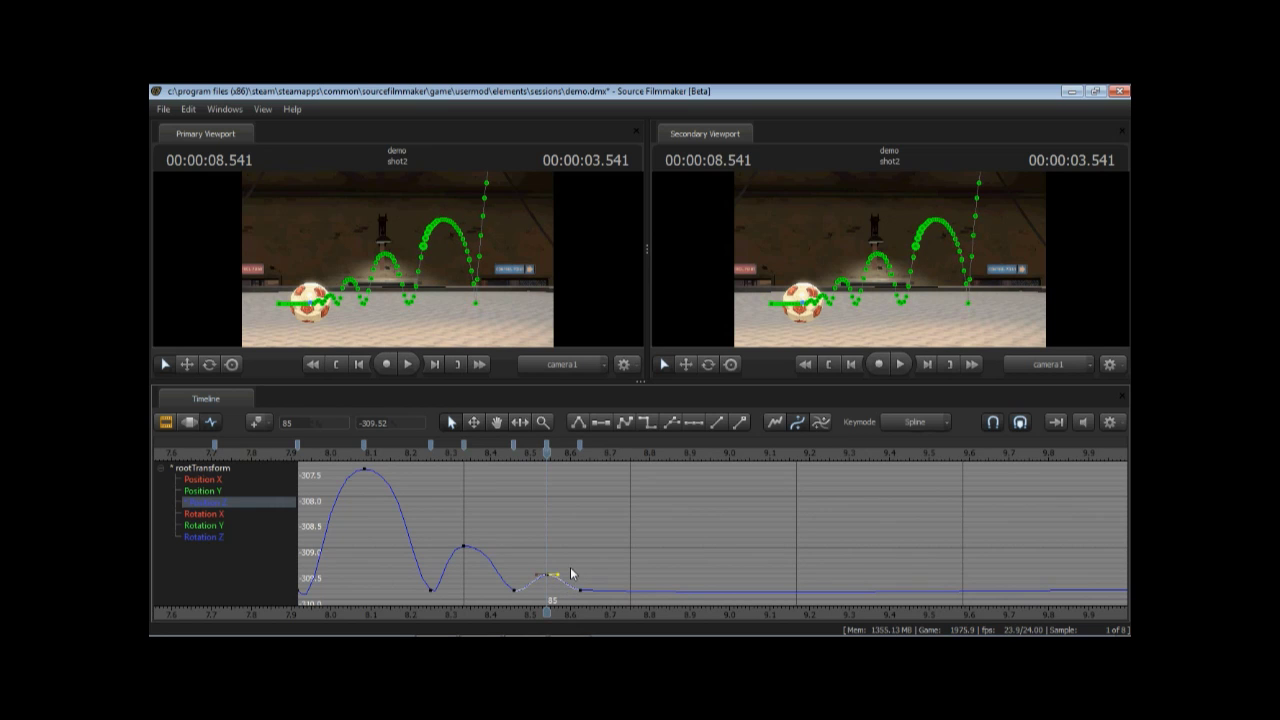
pyautogui.moveTo(569, 568); pyautogui.dragTo(603, 560, button='middle')
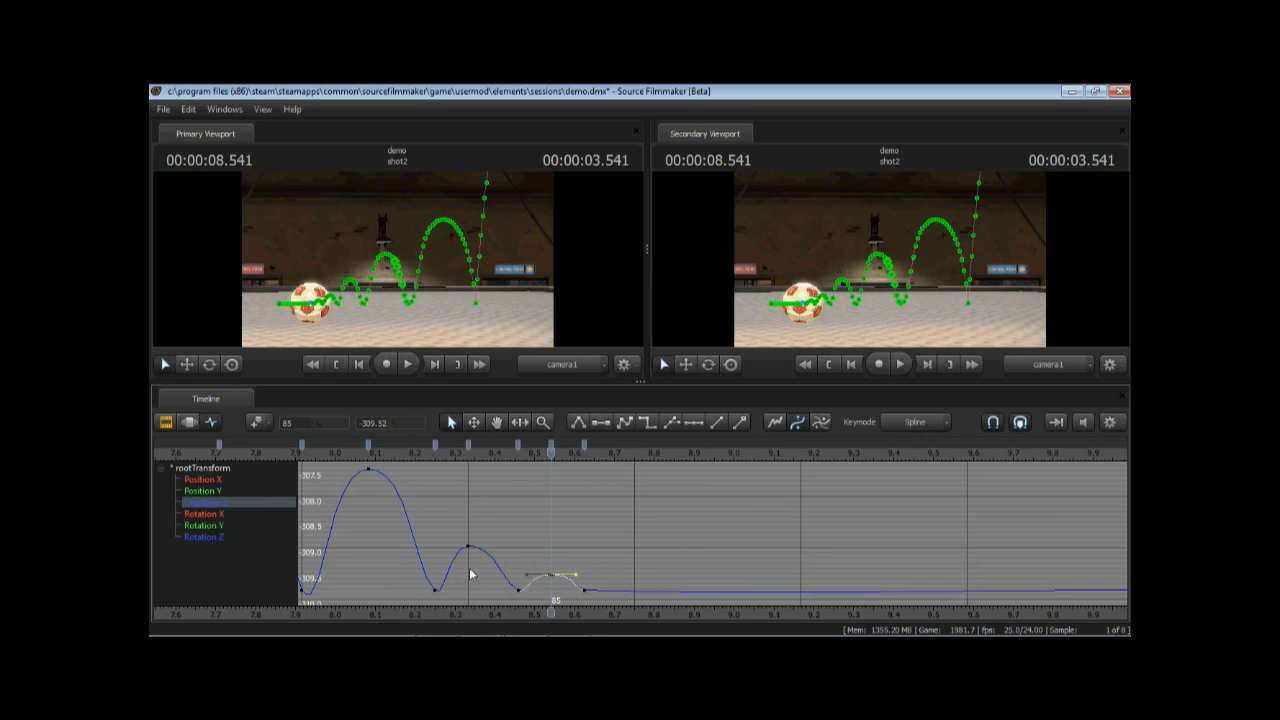
pyautogui.click(489, 546)
# - Give the ground-contact keys from frame 58 to frame 87 linear, weighted tangents for sharp impacts
pyautogui.scroll(-2, 484, 549)
pyautogui.scroll(-3, 482, 549)
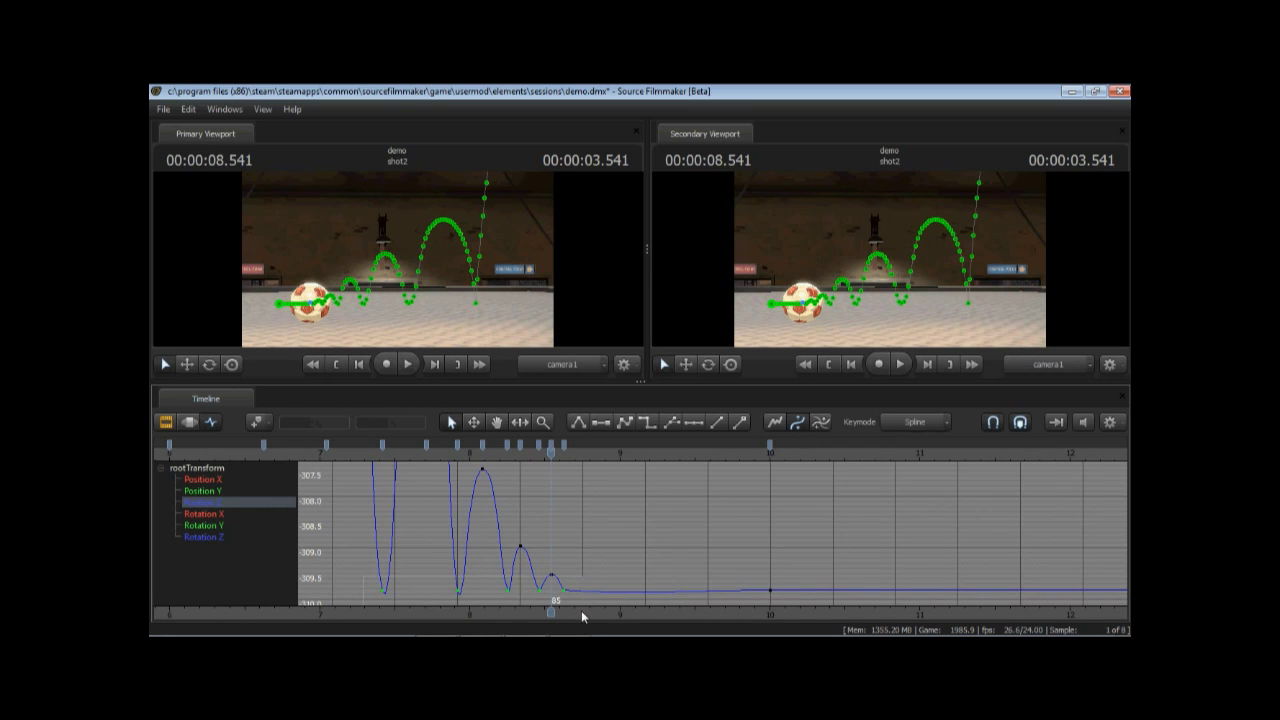
pyautogui.moveTo(582, 617); pyautogui.dragTo(584, 614)
pyautogui.click(579, 421)
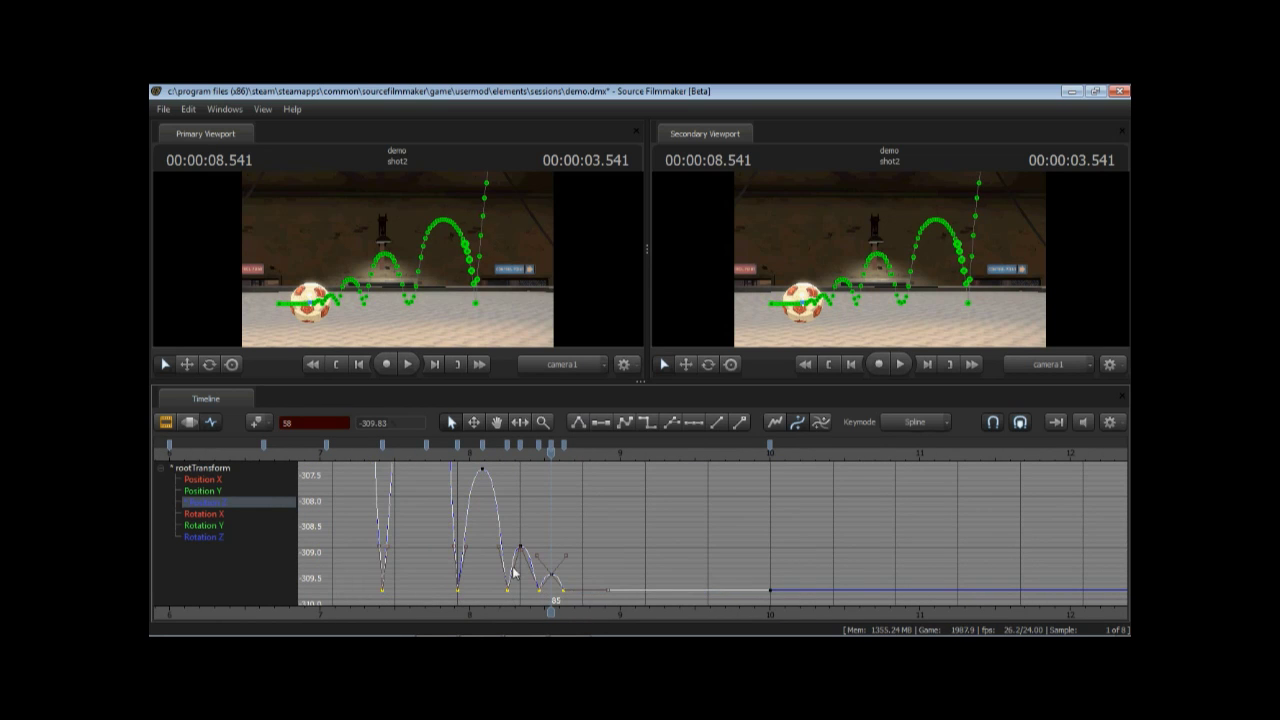
pyautogui.click(716, 422)
# - Shorten the tangent handles of the ground-contact key at frame 58 so the curve meets the floor in a sharp point
pyautogui.click(397, 474)
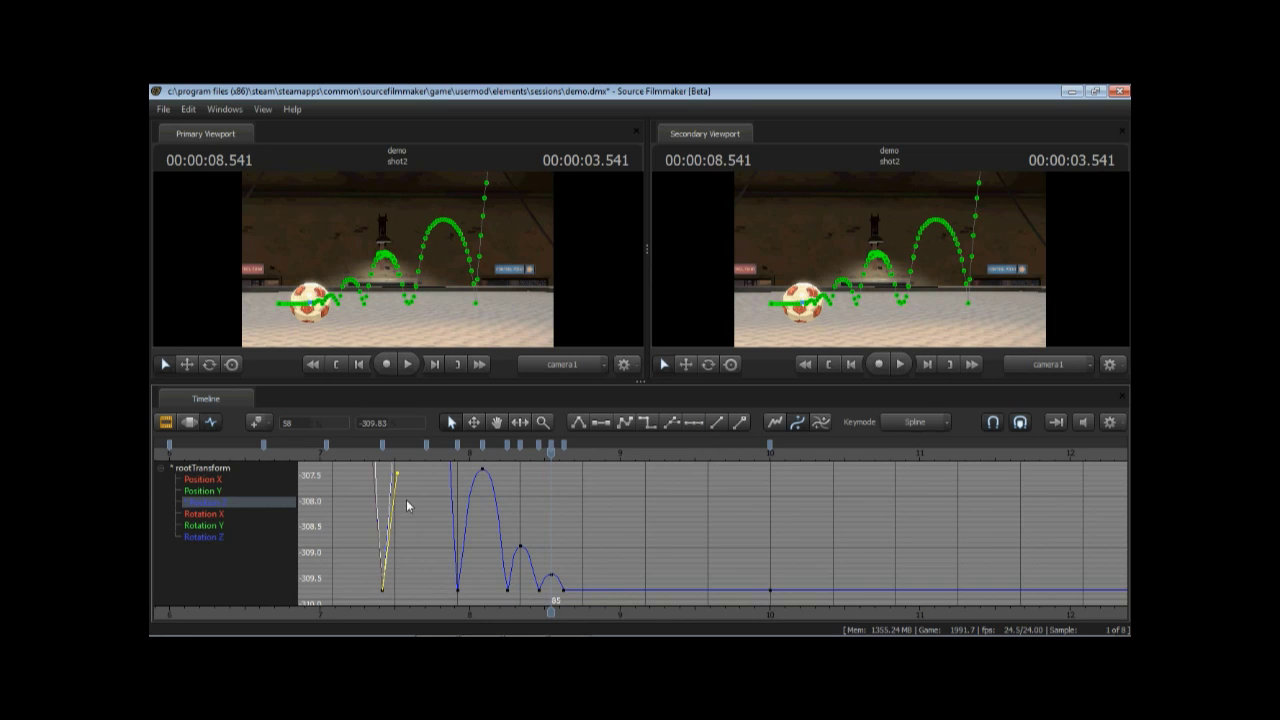
pyautogui.moveTo(406, 499); pyautogui.dragTo(406, 564, button='middle')
pyautogui.moveTo(383, 591); pyautogui.dragTo(379, 596)
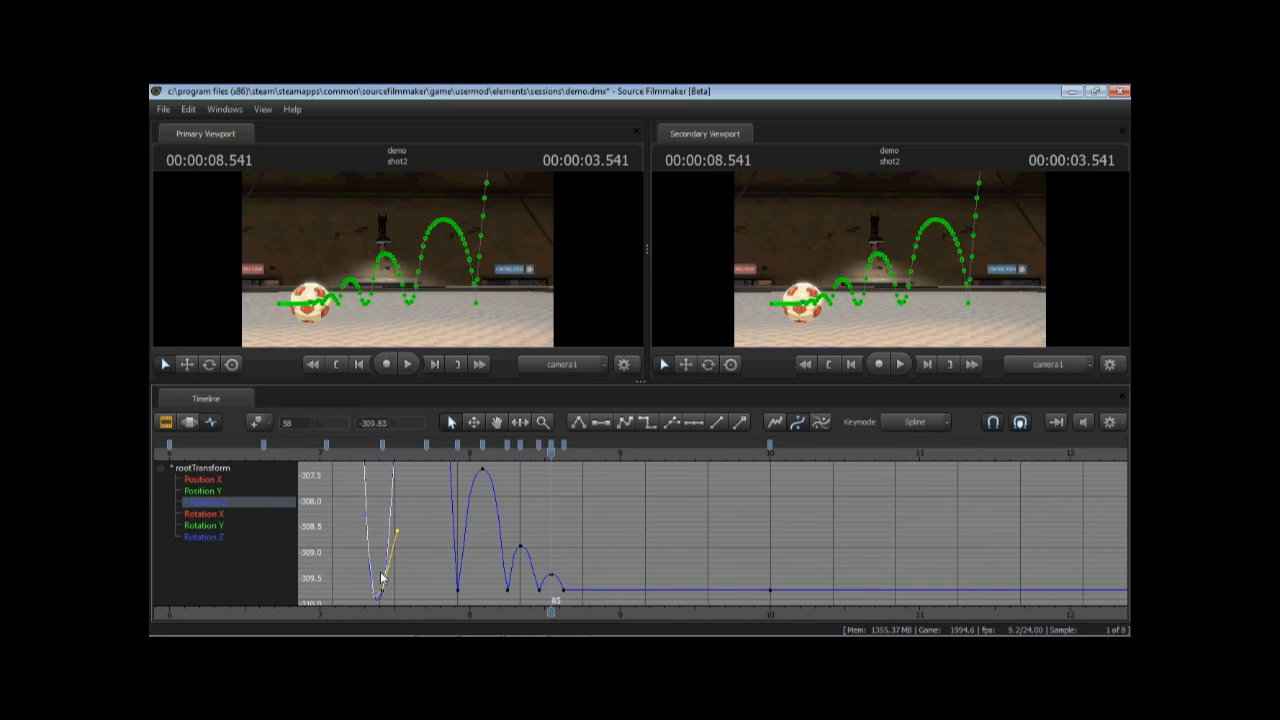
pyautogui.moveTo(415, 531); pyautogui.dragTo(393, 602, button='middle')
pyautogui.moveTo(393, 602); pyautogui.dragTo(393, 602)
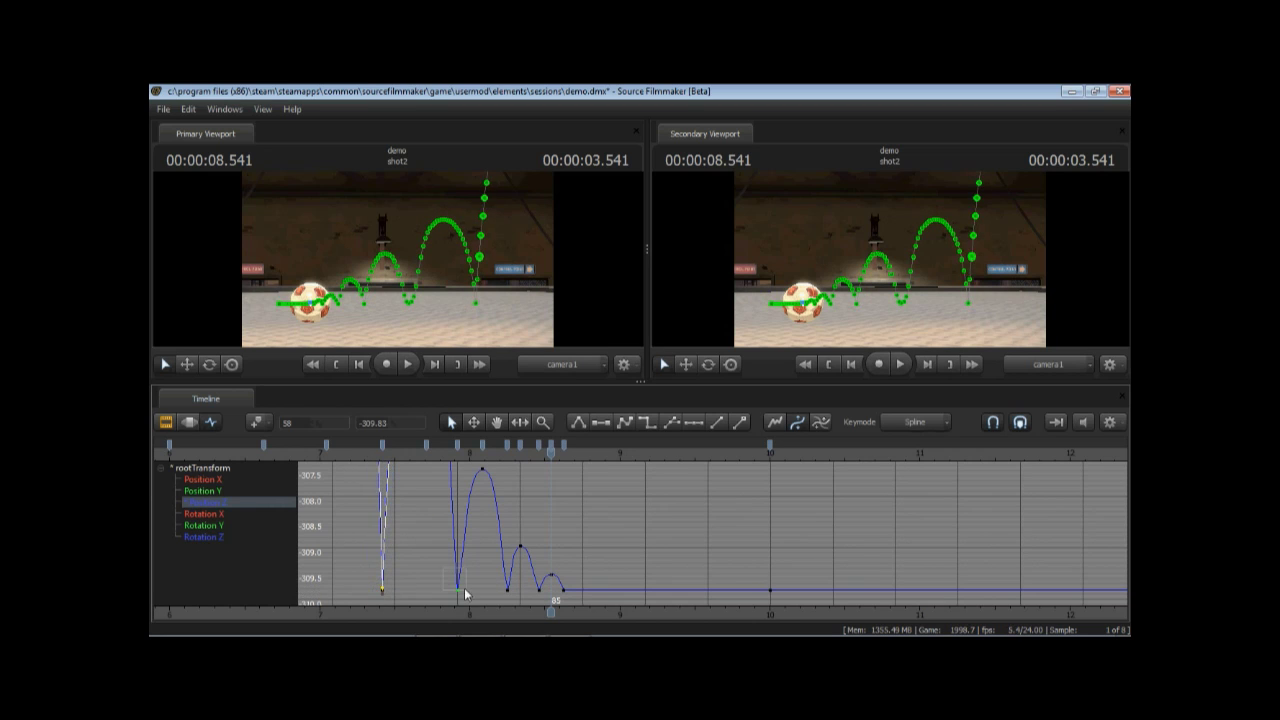
# - Shorten the tangent handles of the ground-contact keys at frames 70 and 78 for sharper impacts
pyautogui.click(457, 590)
pyautogui.moveTo(457, 565); pyautogui.dragTo(449, 568)
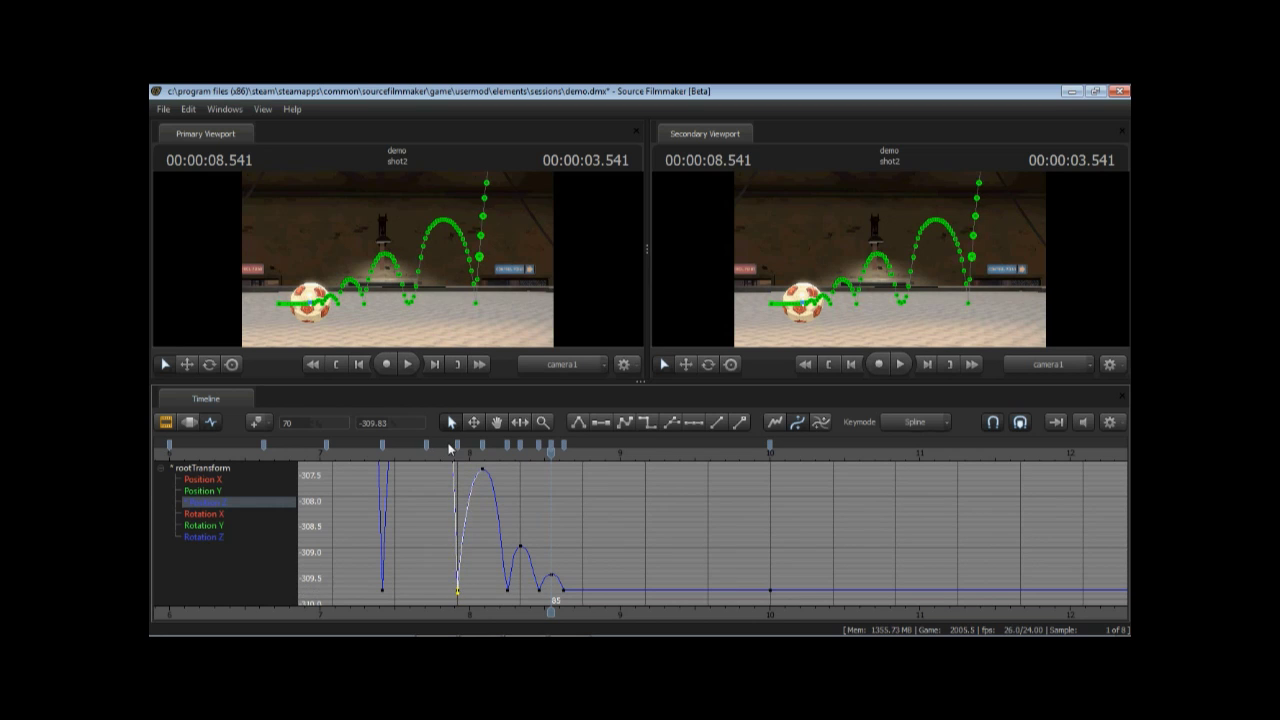
pyautogui.click(508, 588)
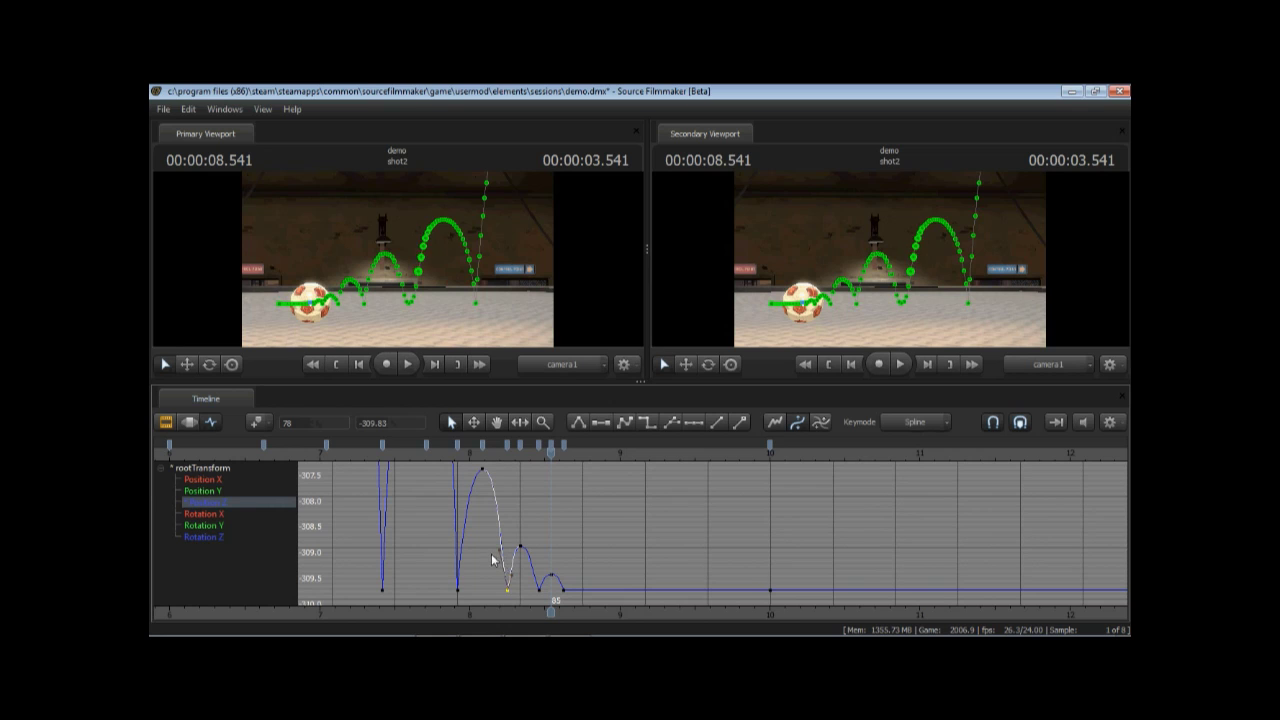
pyautogui.click(501, 549)
pyautogui.moveTo(511, 563); pyautogui.dragTo(545, 598)
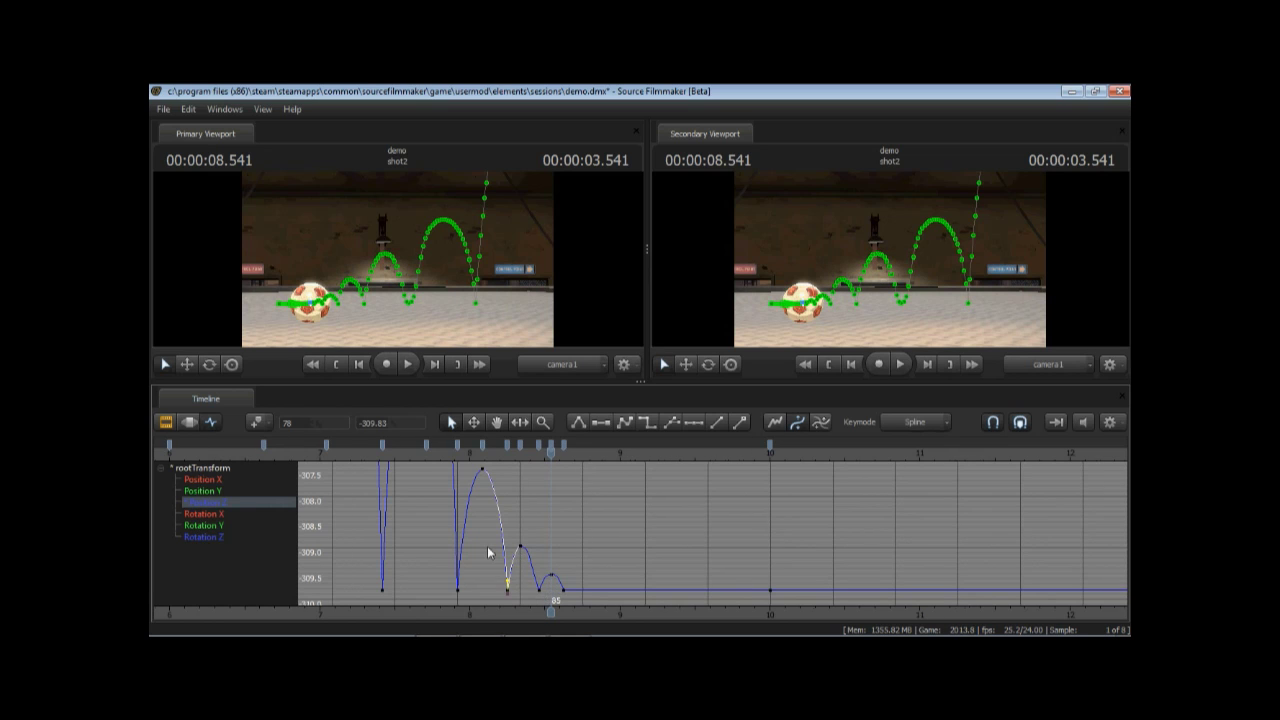
# - Reshape the rounded ground-contact key at frame 39 into a sharp impact by pulling both its tangent handles in close
pyautogui.scroll(-2, 487, 547)
pyautogui.press('f')
pyautogui.click(517, 558)
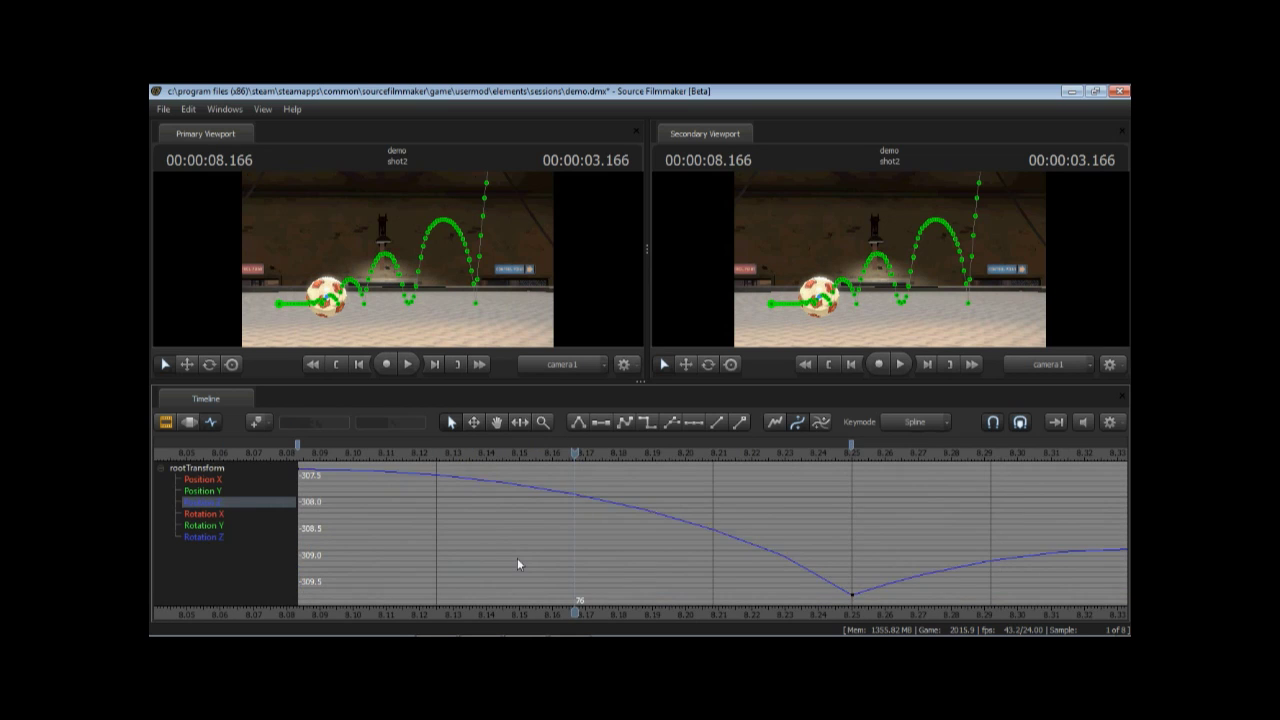
pyautogui.press('f')
pyautogui.moveTo(306, 591); pyautogui.dragTo(305, 591)
pyautogui.press('f')
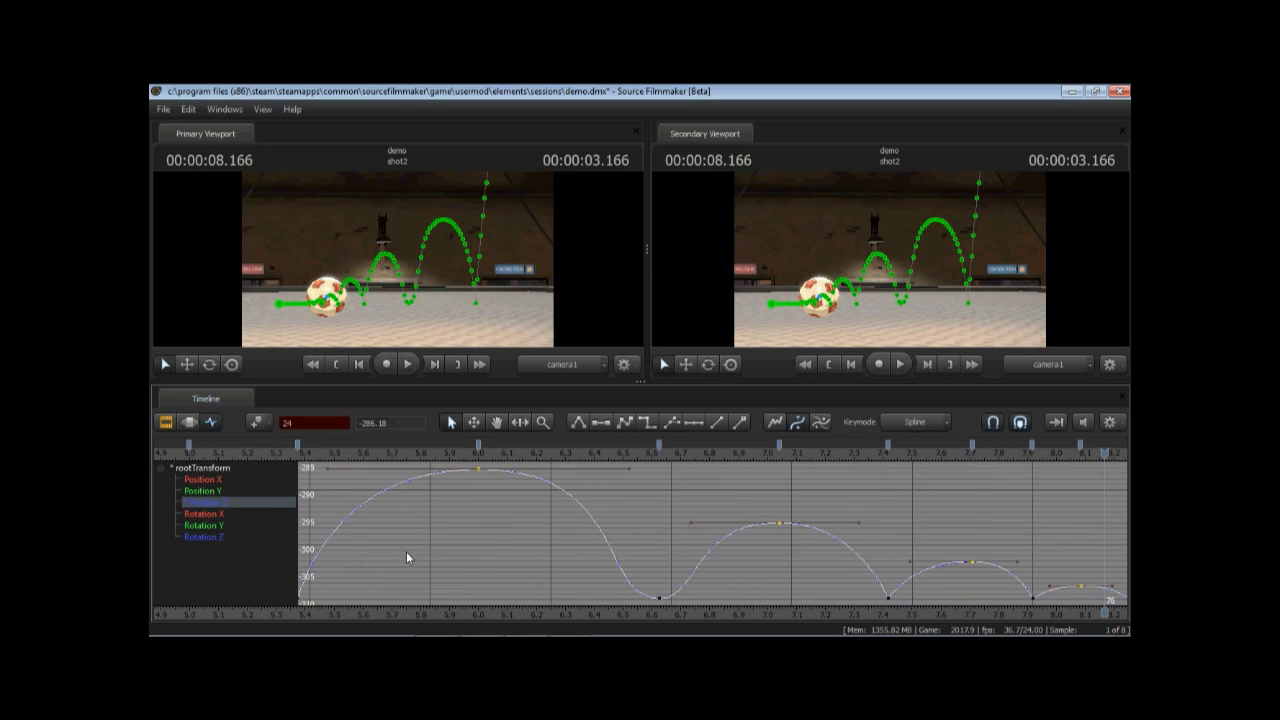
pyautogui.scroll(-2, 469, 535)
pyautogui.scroll(2, 639, 558)
pyautogui.moveTo(641, 577); pyautogui.dragTo(688, 606)
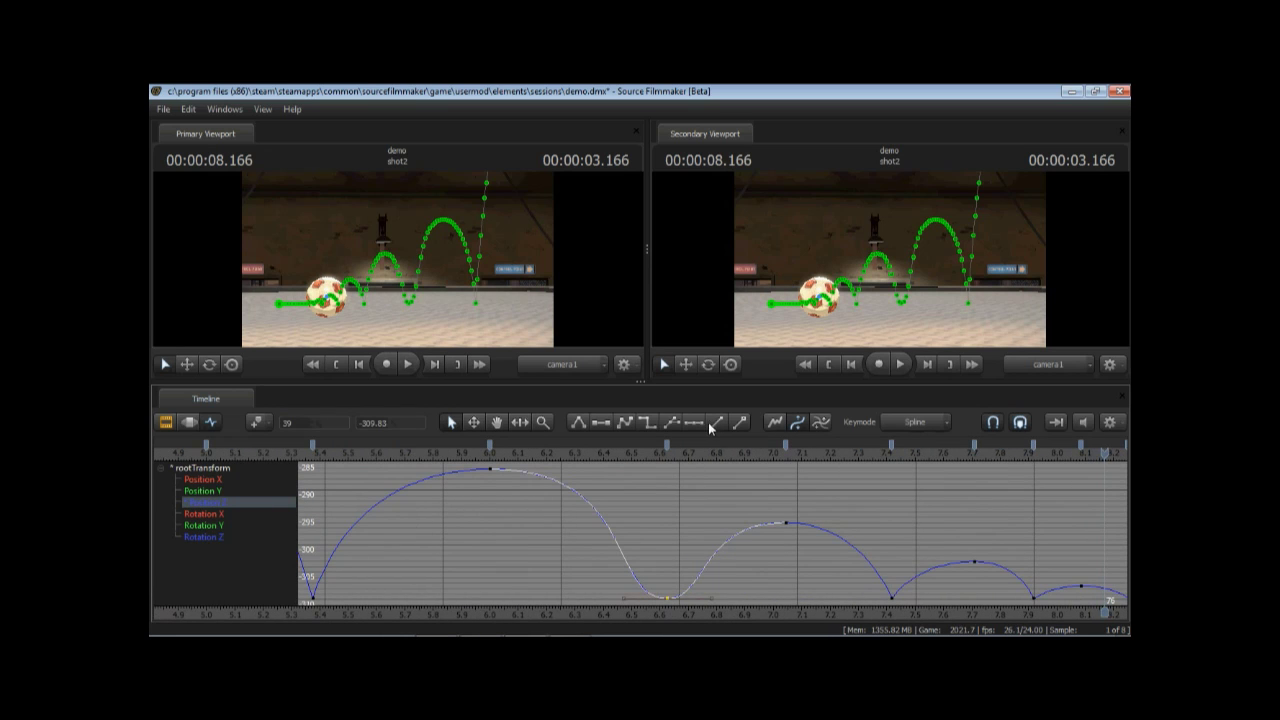
pyautogui.moveTo(618, 570); pyautogui.dragTo(637, 602)
pyautogui.moveTo(628, 589); pyautogui.dragTo(657, 576, button='middle')
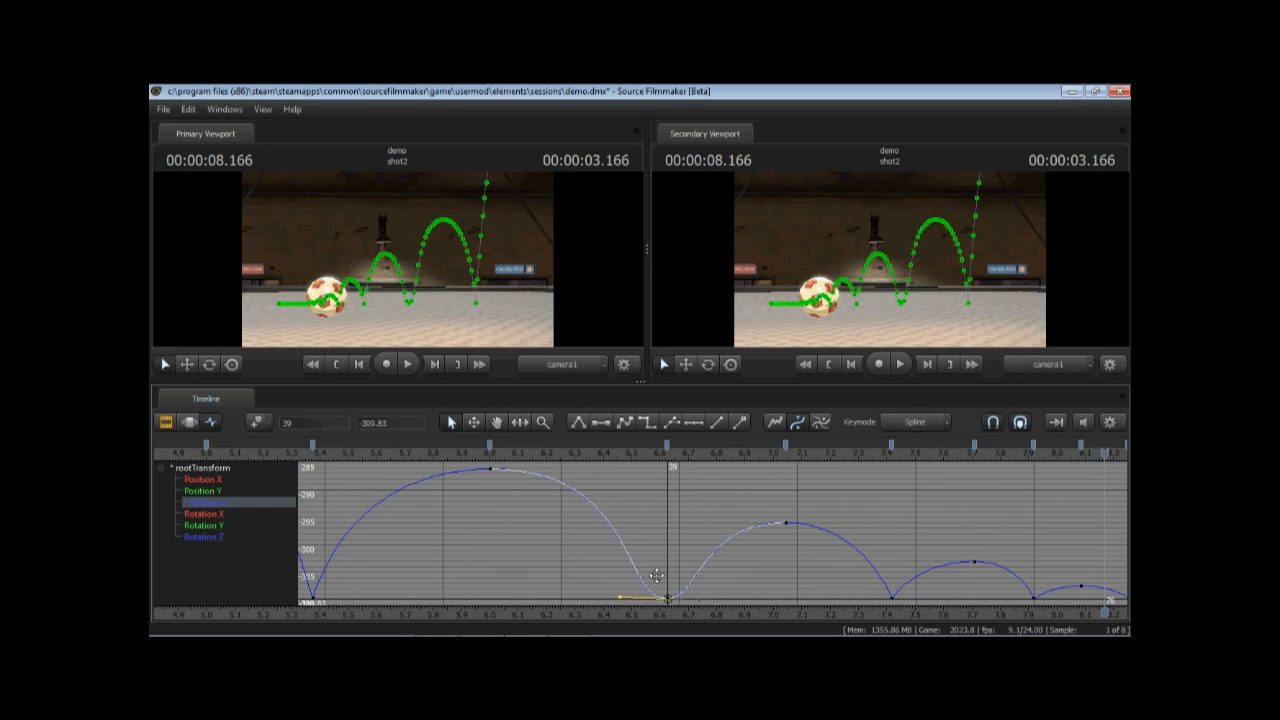
pyautogui.moveTo(656, 576); pyautogui.dragTo(685, 579)
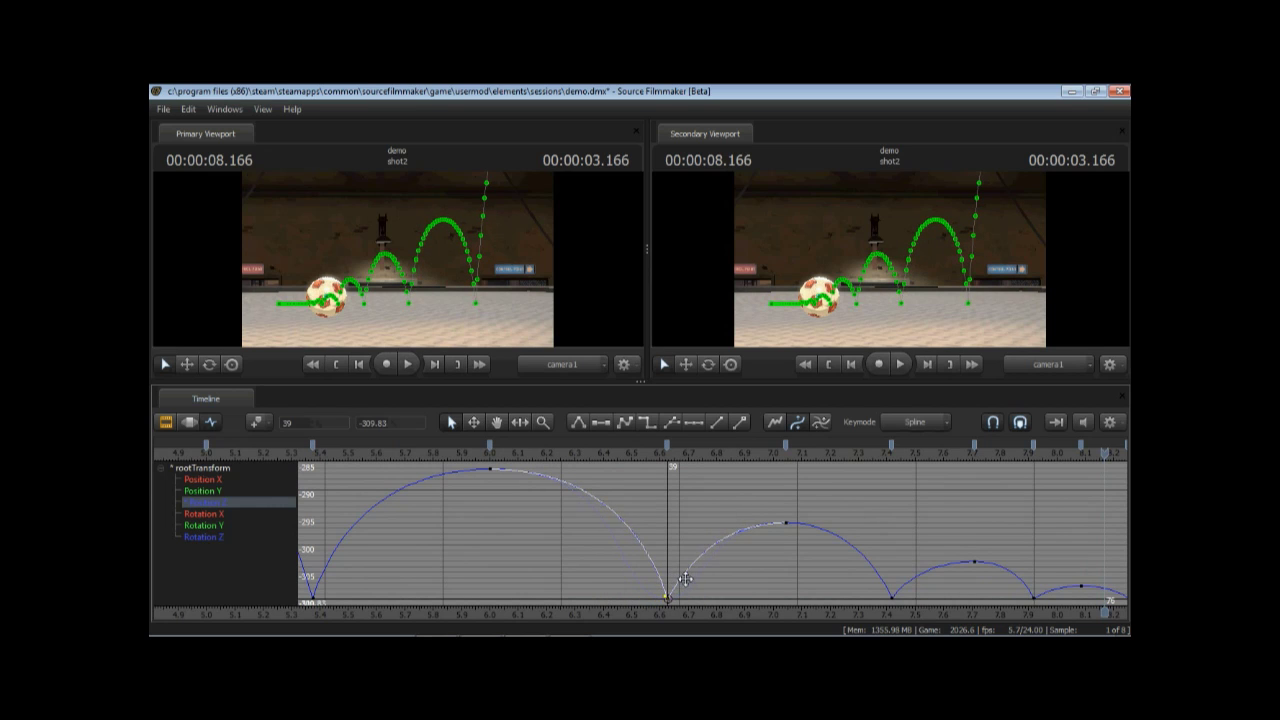
# - Review the full series of bounces by playing back the shot and scrubbing through the first bounce
pyautogui.click(659, 512)
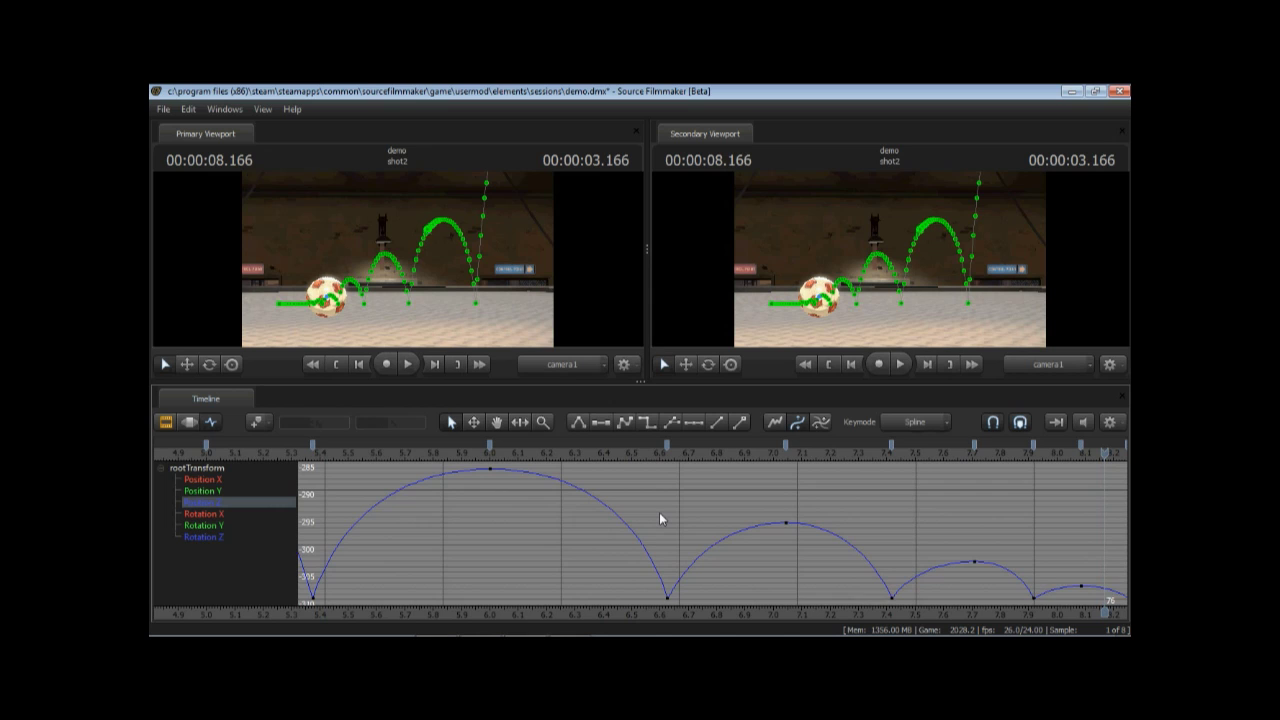
pyautogui.press('f')
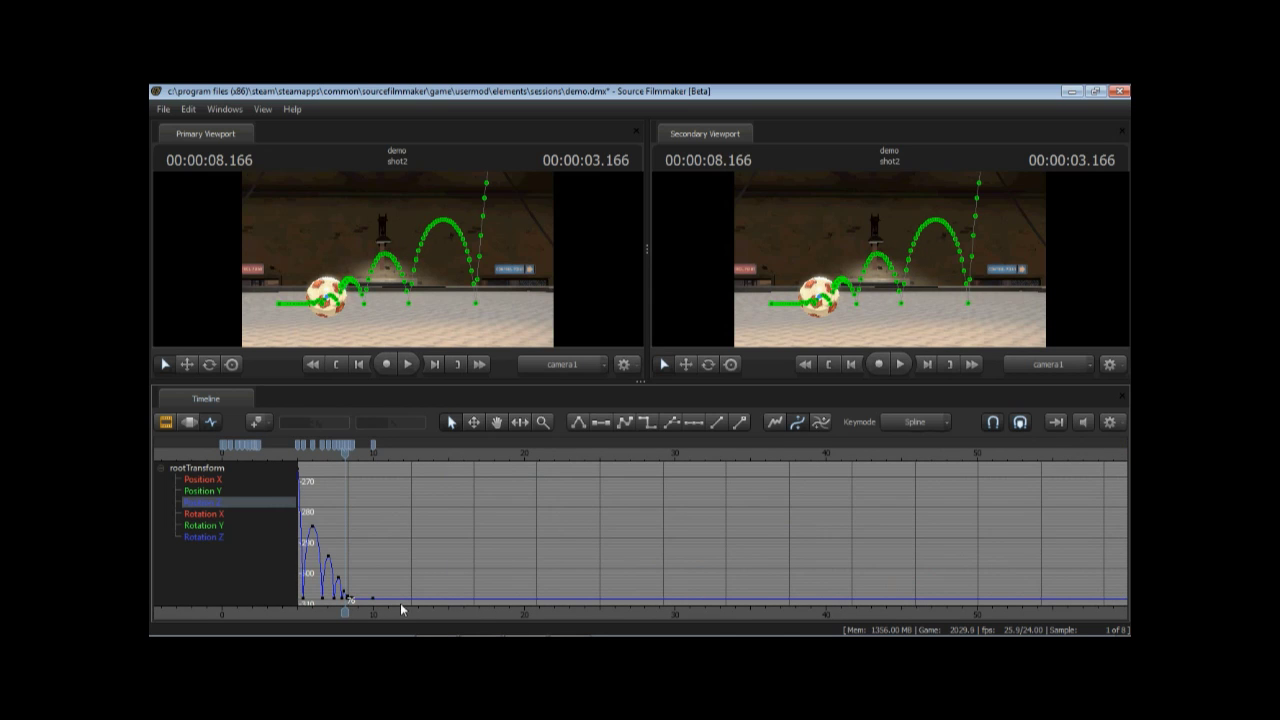
pyautogui.moveTo(394, 513); pyautogui.dragTo(306, 605)
pyautogui.press('f')
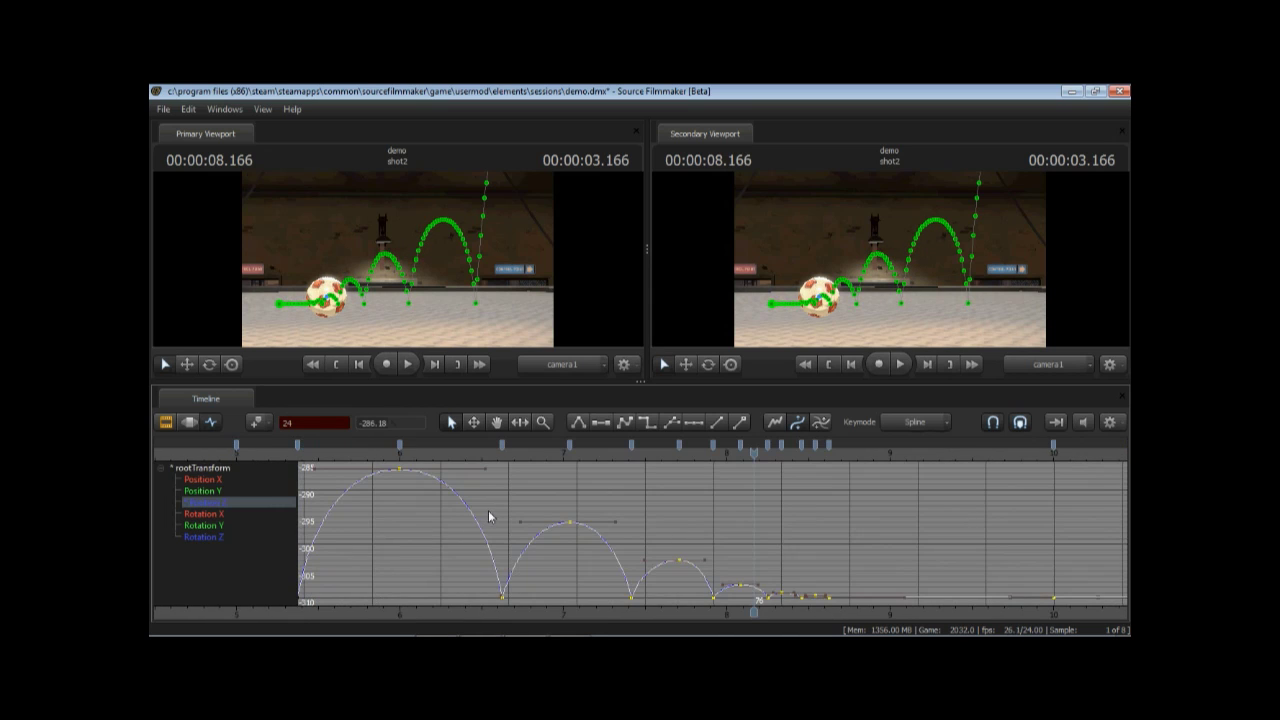
pyautogui.scroll(-1, 426, 544)
pyautogui.press('space')
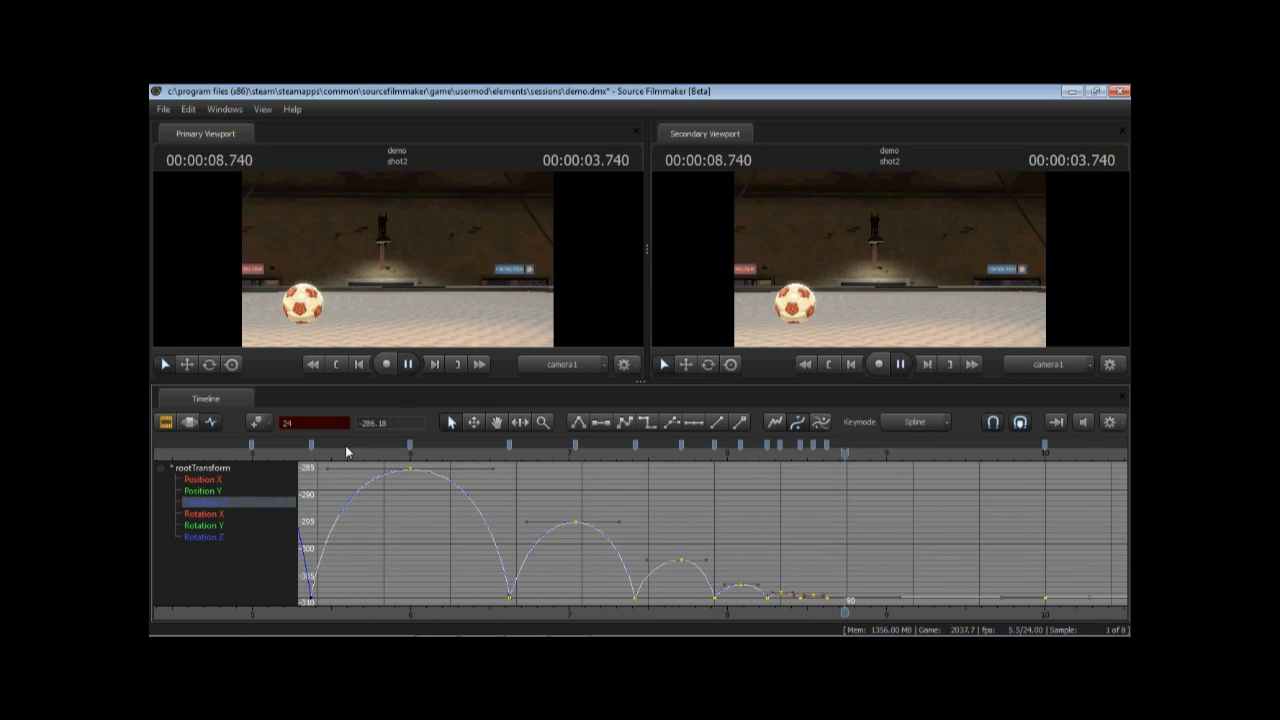
pyautogui.press('space')
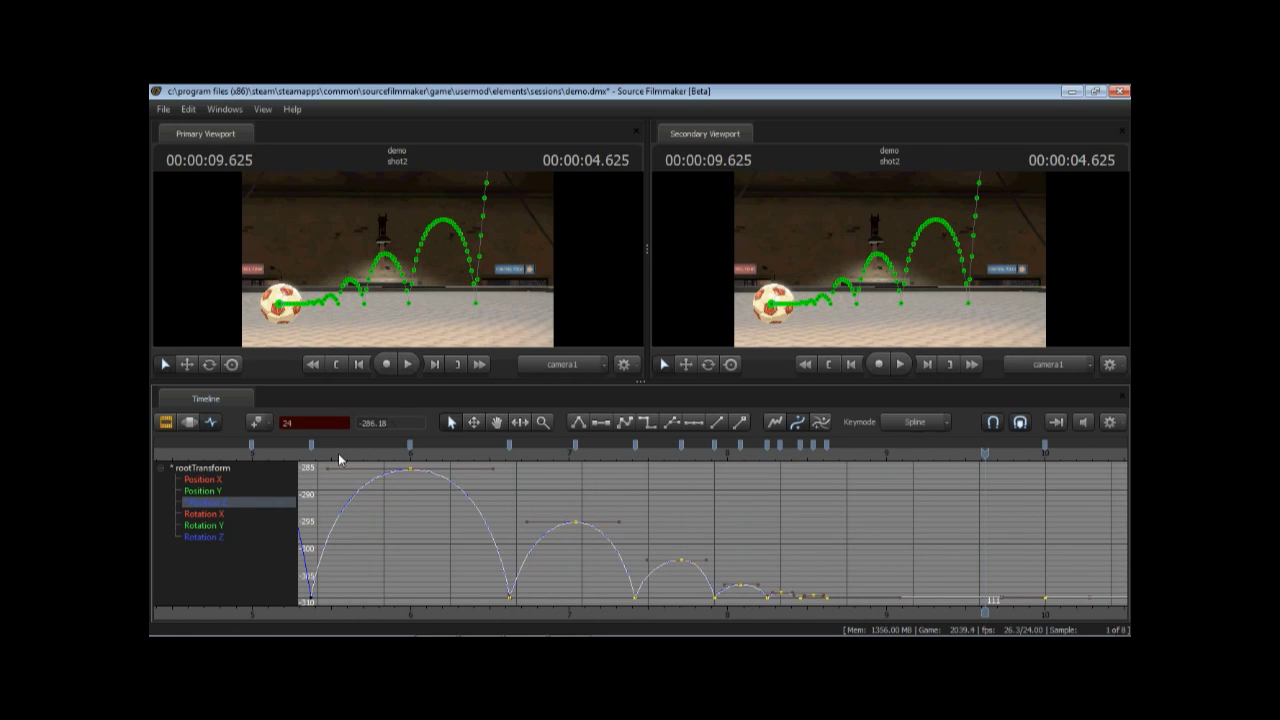
pyautogui.moveTo(338, 453); pyautogui.dragTo(378, 455)
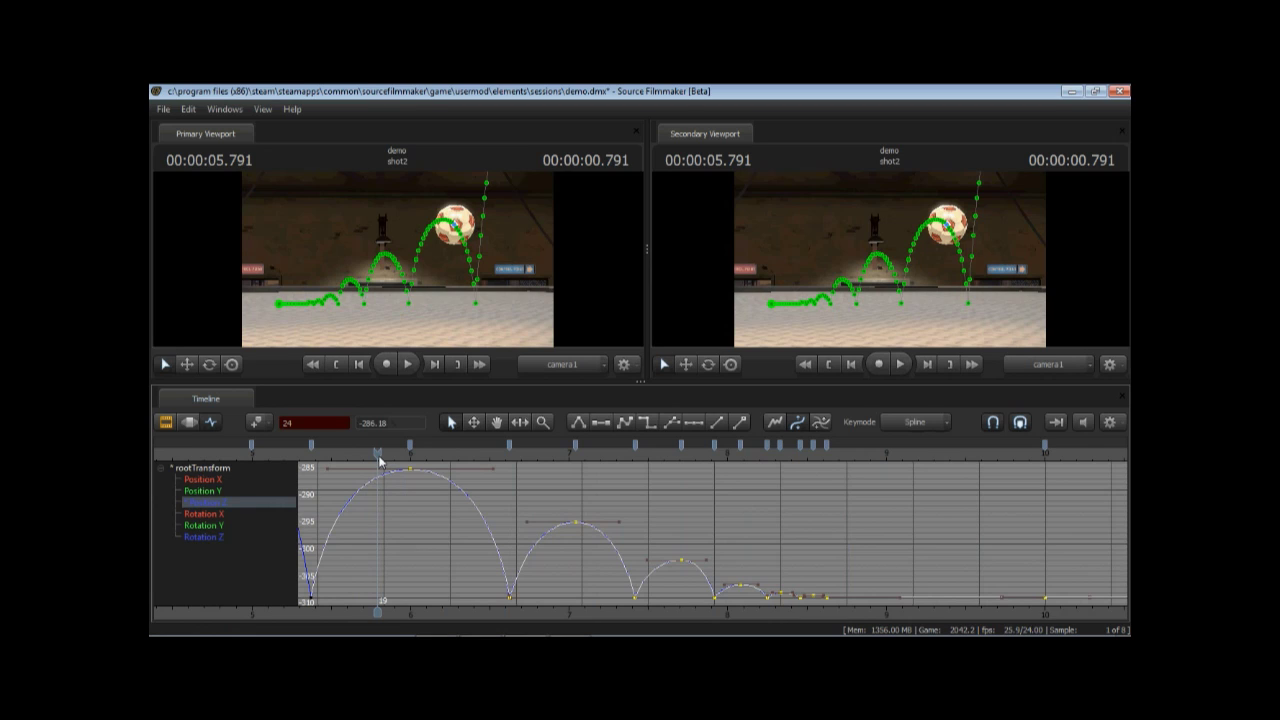